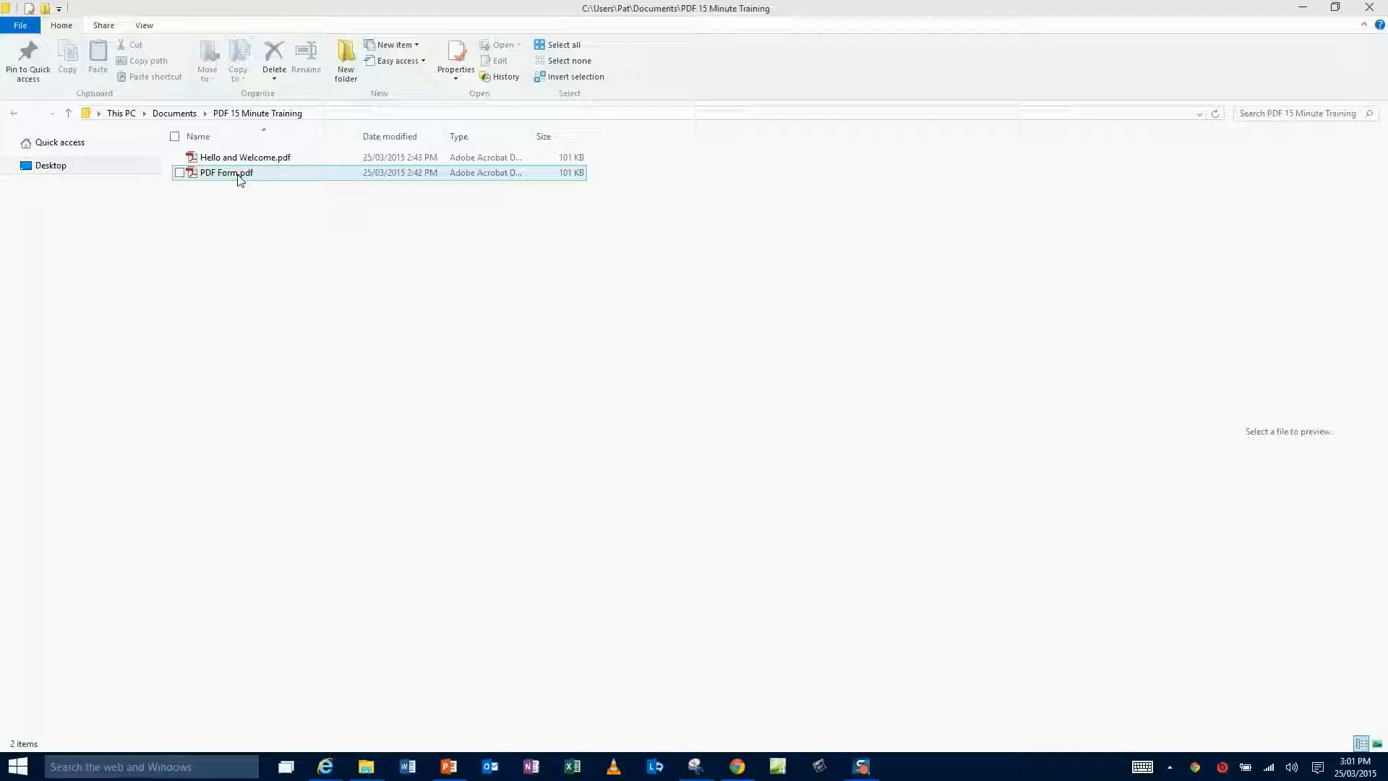
# Open PDF Form.pdf and bring up the Fill & Sign tools for completing the form.
pyautogui.click(239, 175)
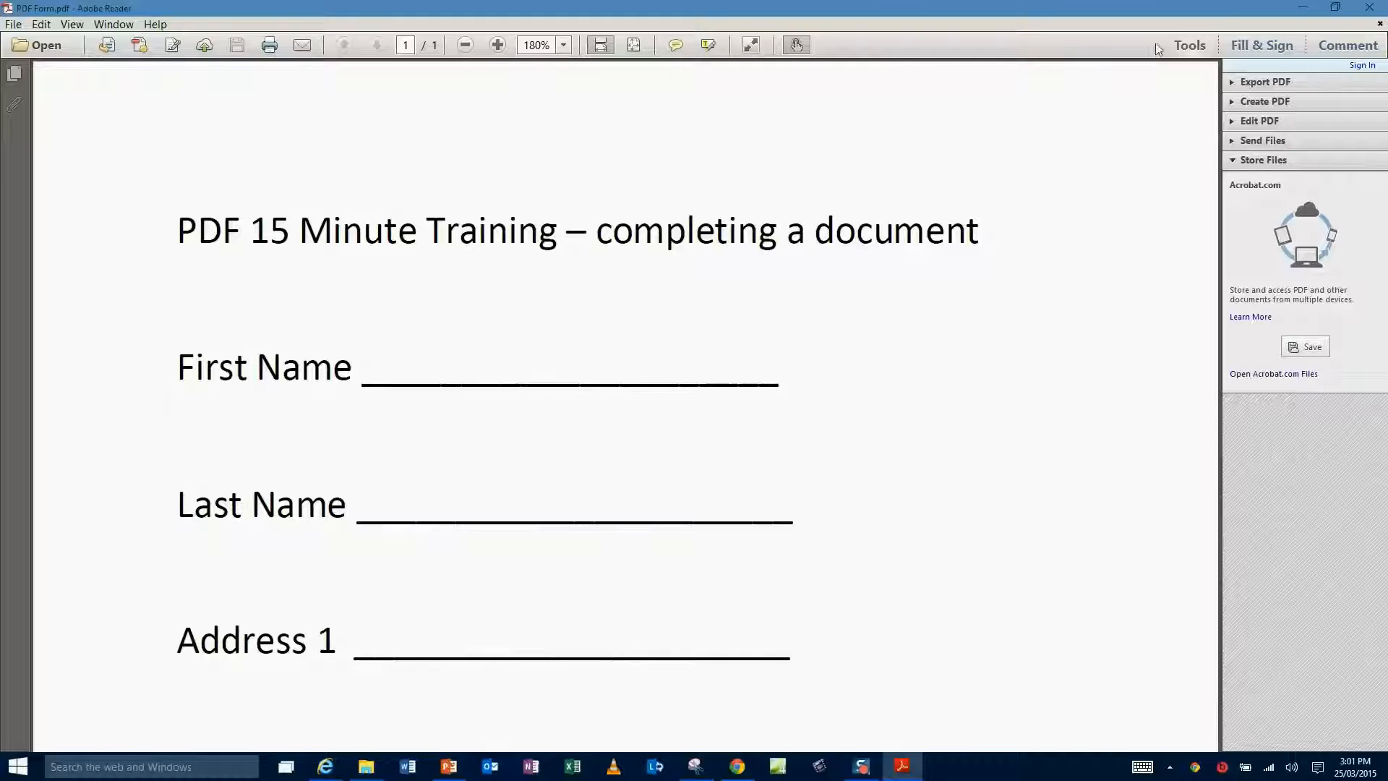
pyautogui.click(1191, 47)
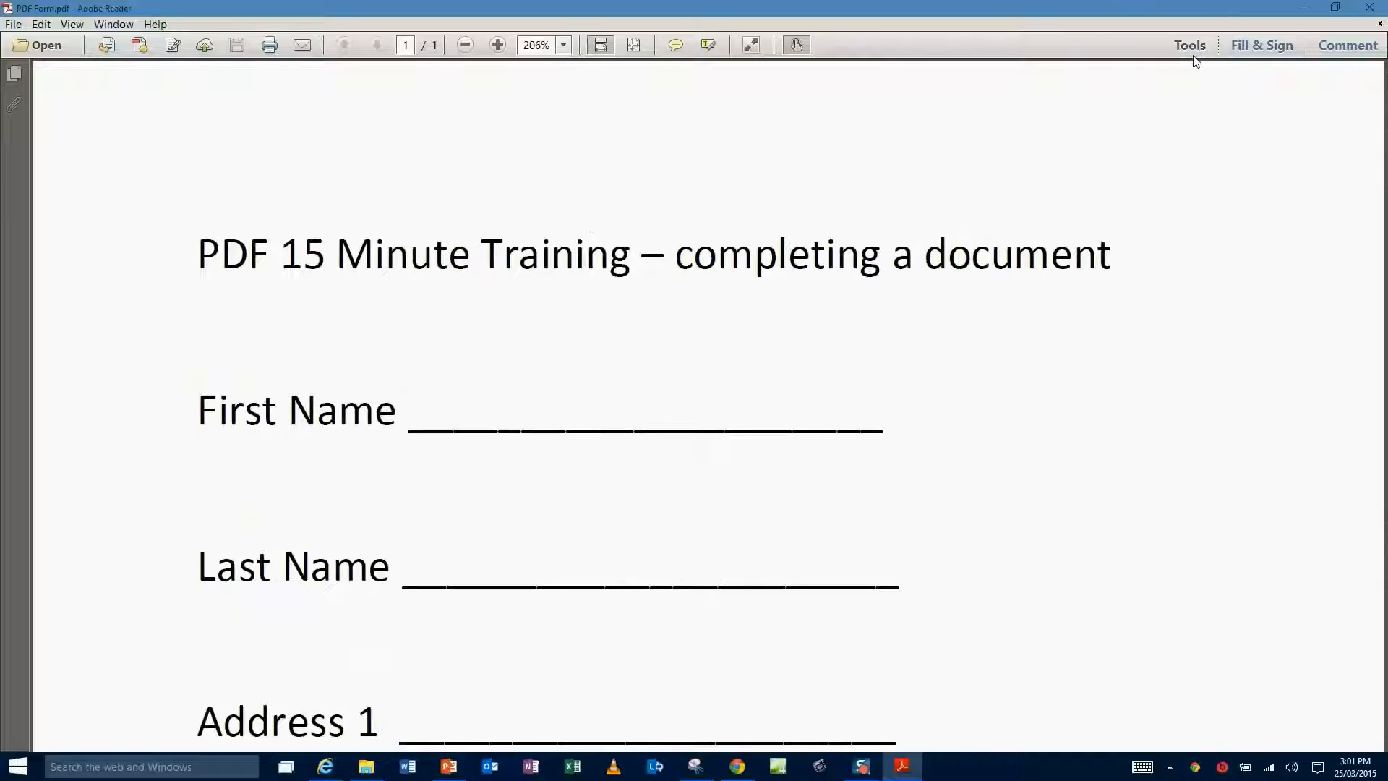
pyautogui.click(1193, 48)
pyautogui.click(1193, 48)
pyautogui.click(1262, 46)
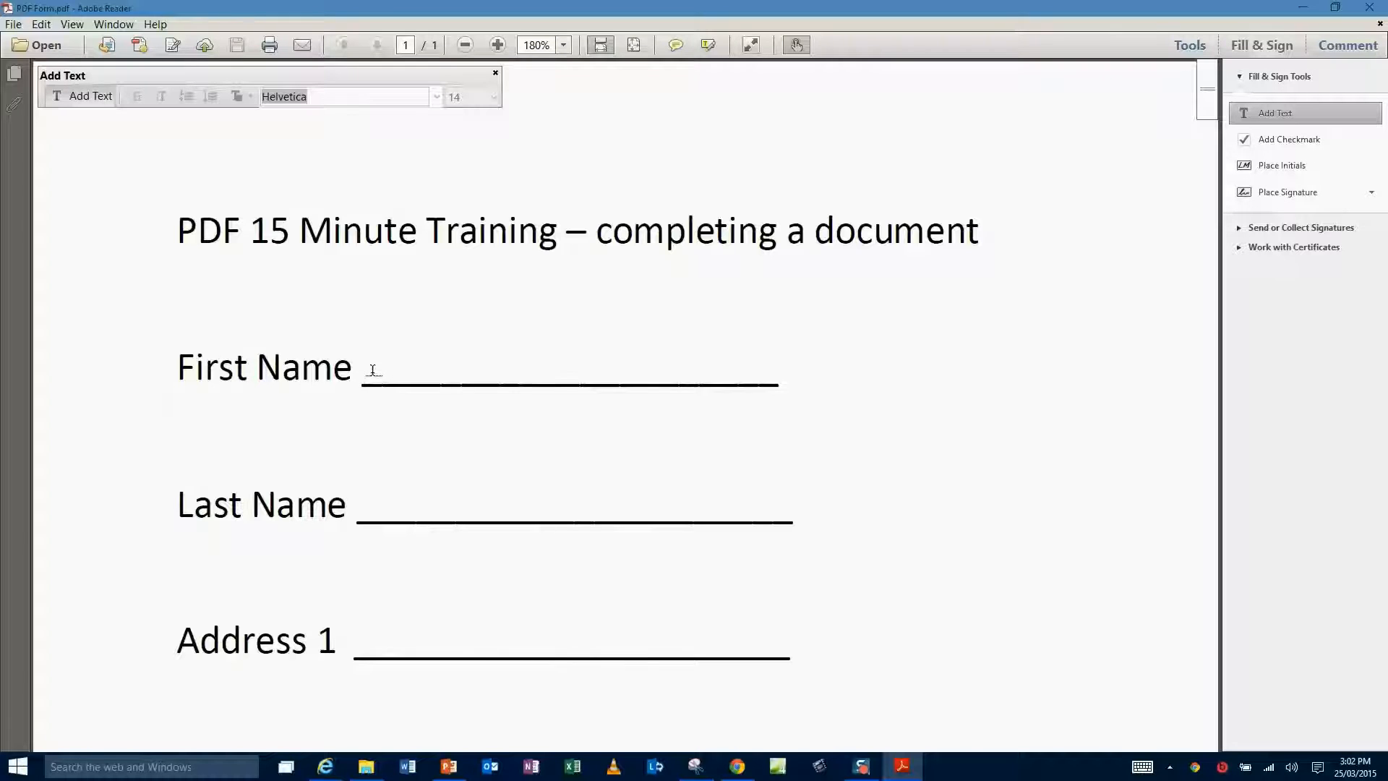
# Type the person's first name and last name on the First Name and Last Name lines.
pyautogui.click(372, 370)
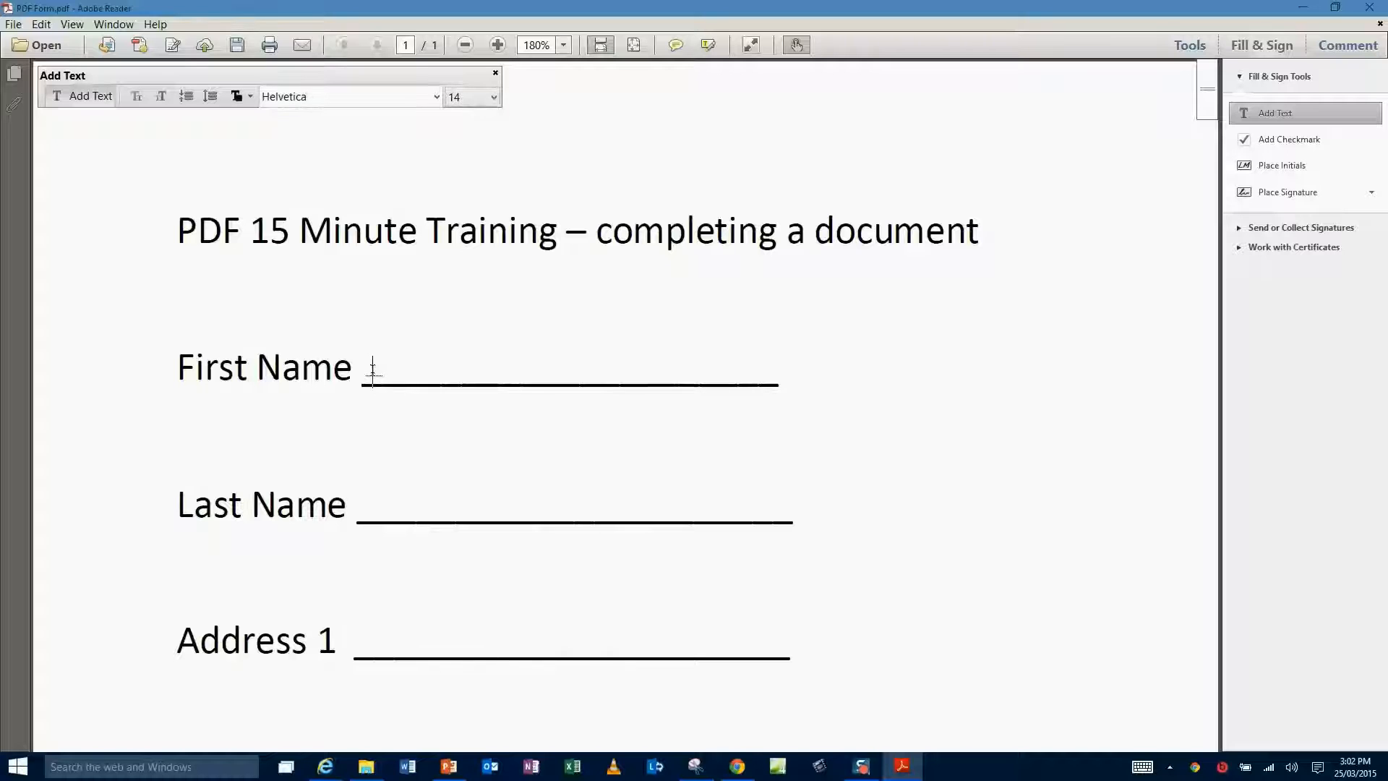
pyautogui.click(368, 509)
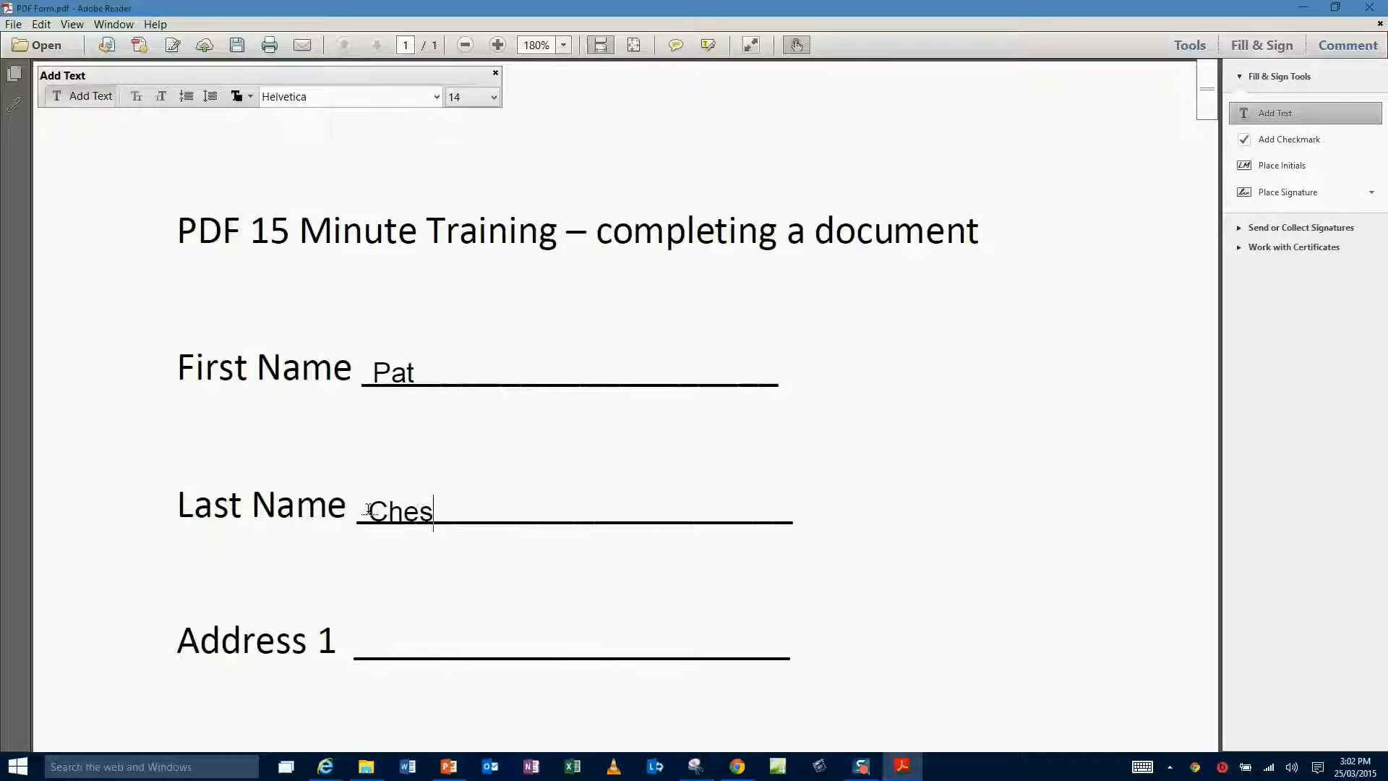
# Enter the street address and town on the Address 1 and Address 2 lines.
pyautogui.click(374, 642)
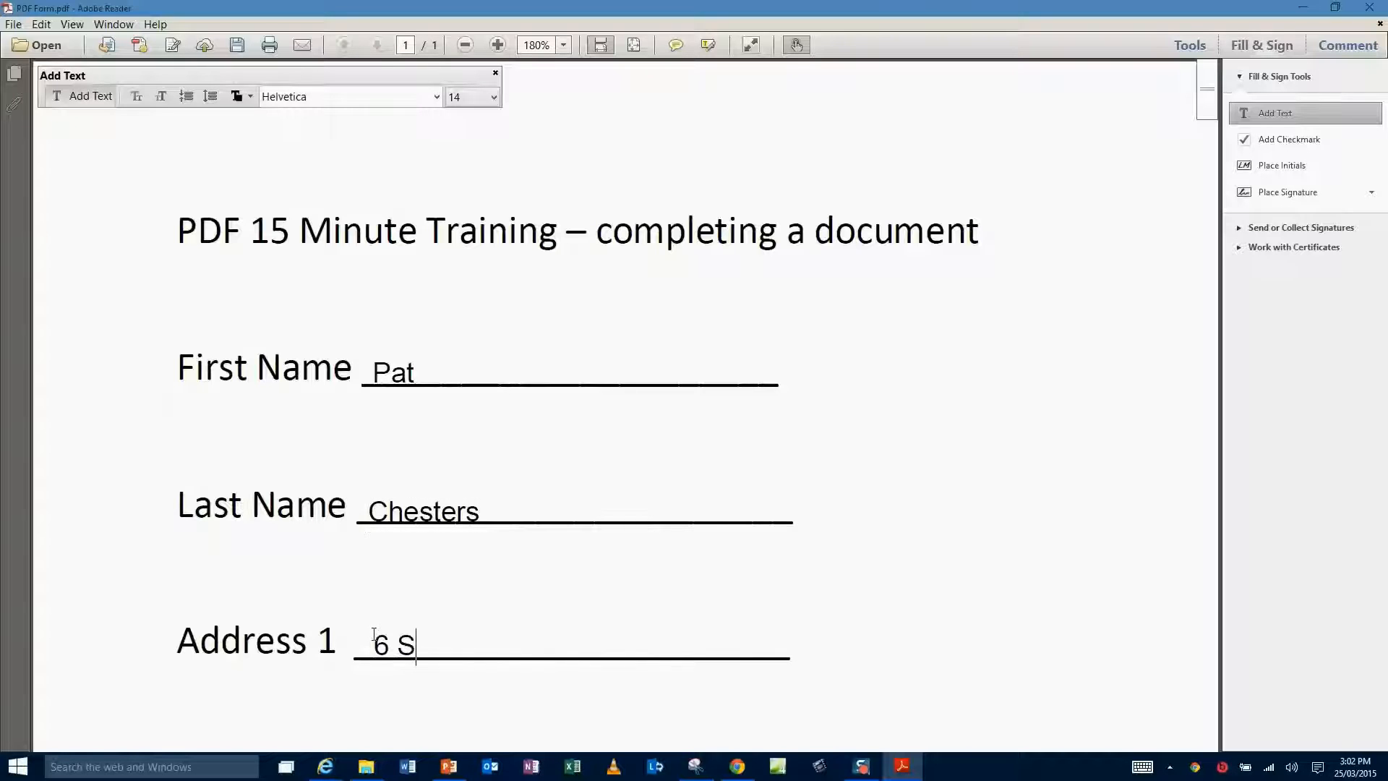
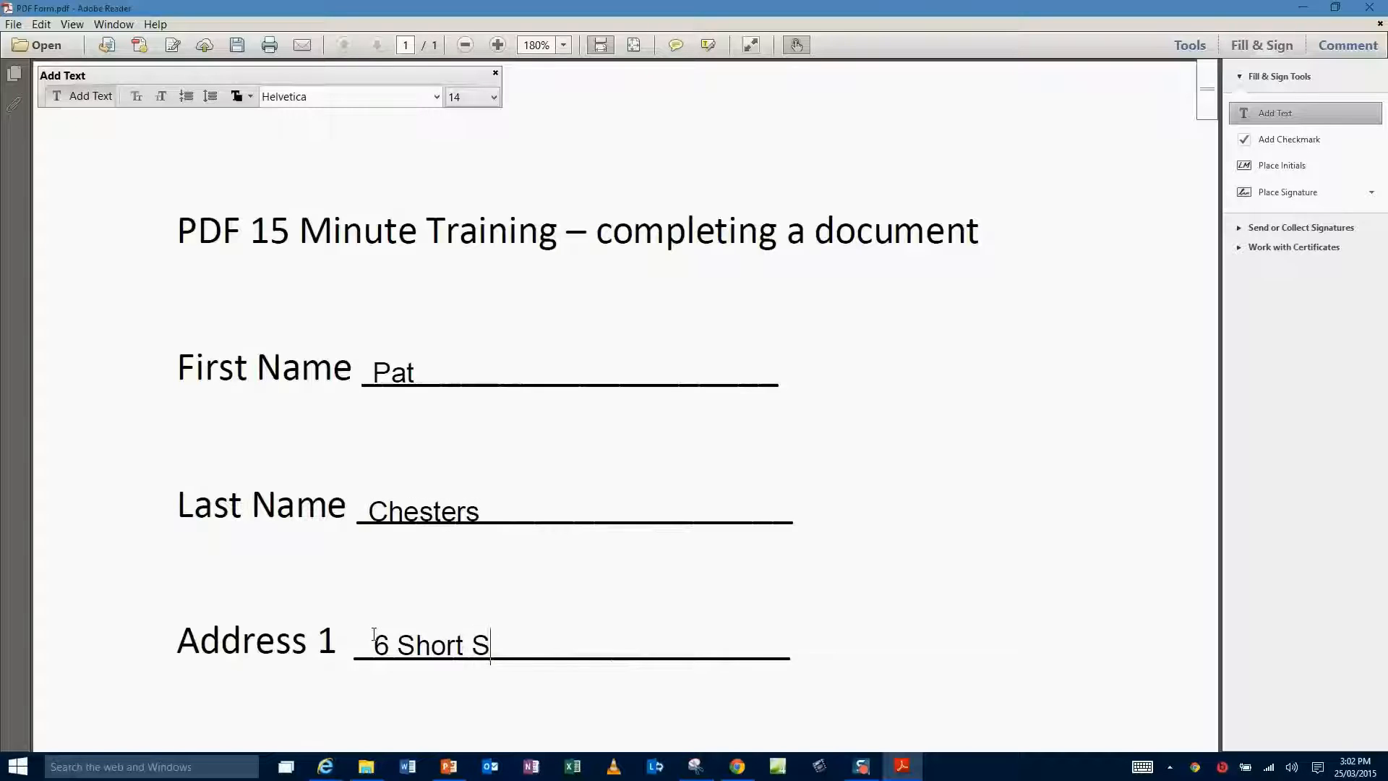
pyautogui.scroll(-3, 374, 633)
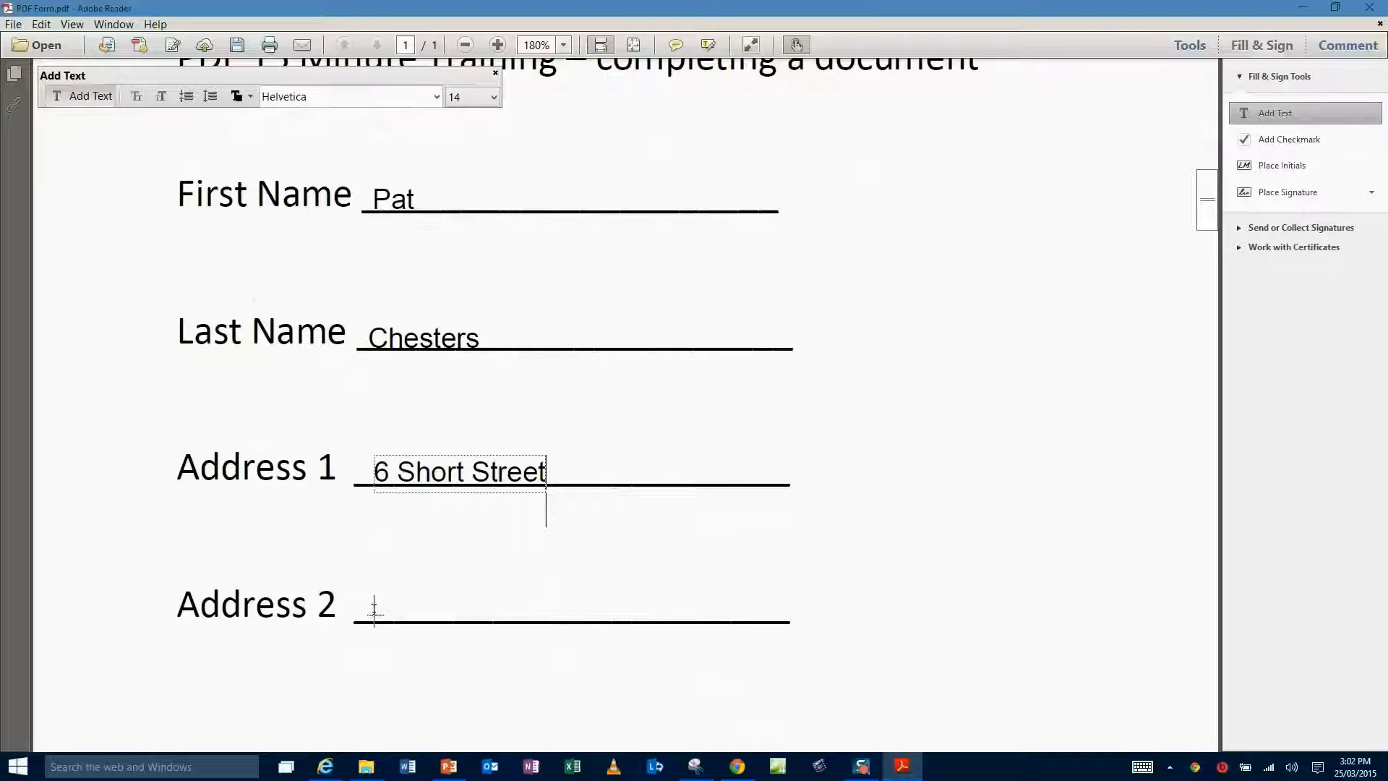
pyautogui.click(374, 609)
pyautogui.write('Frem')
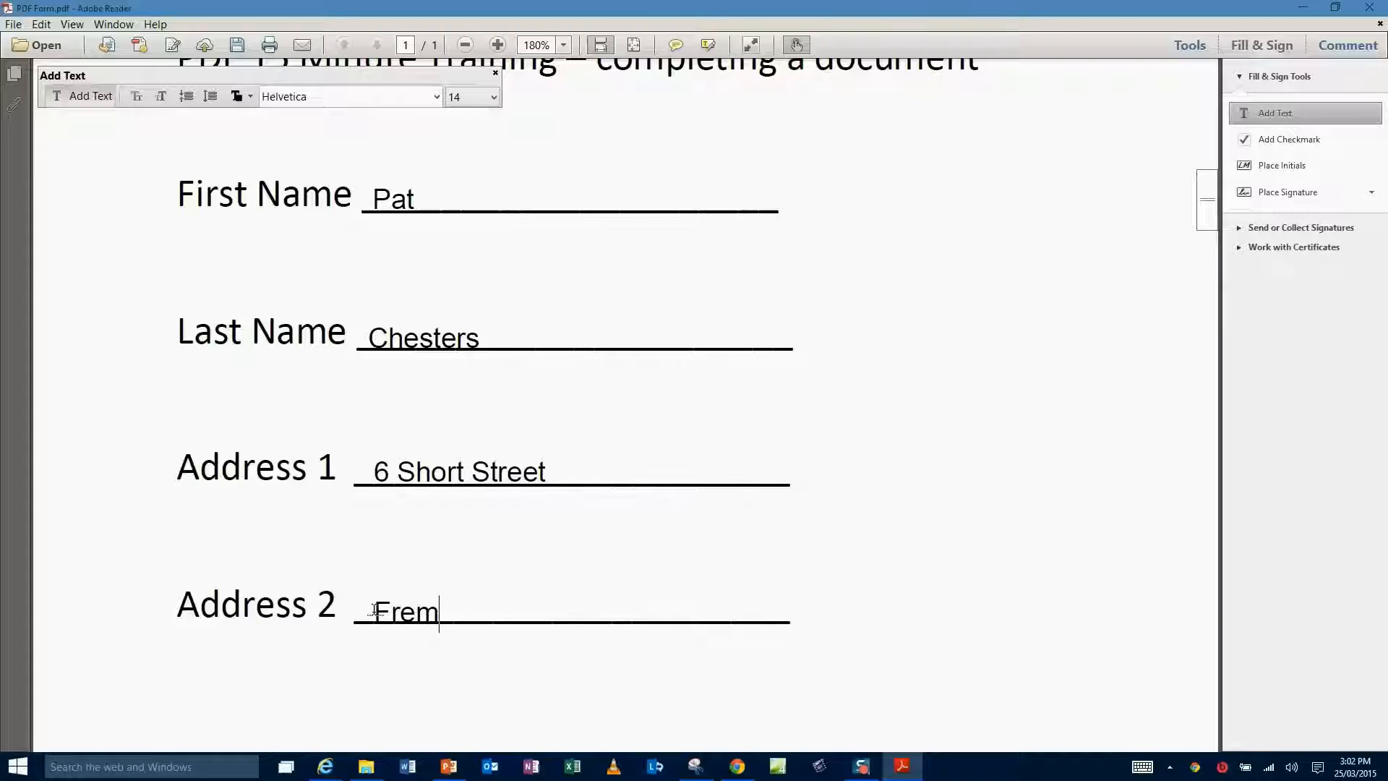
pyautogui.write('antle')
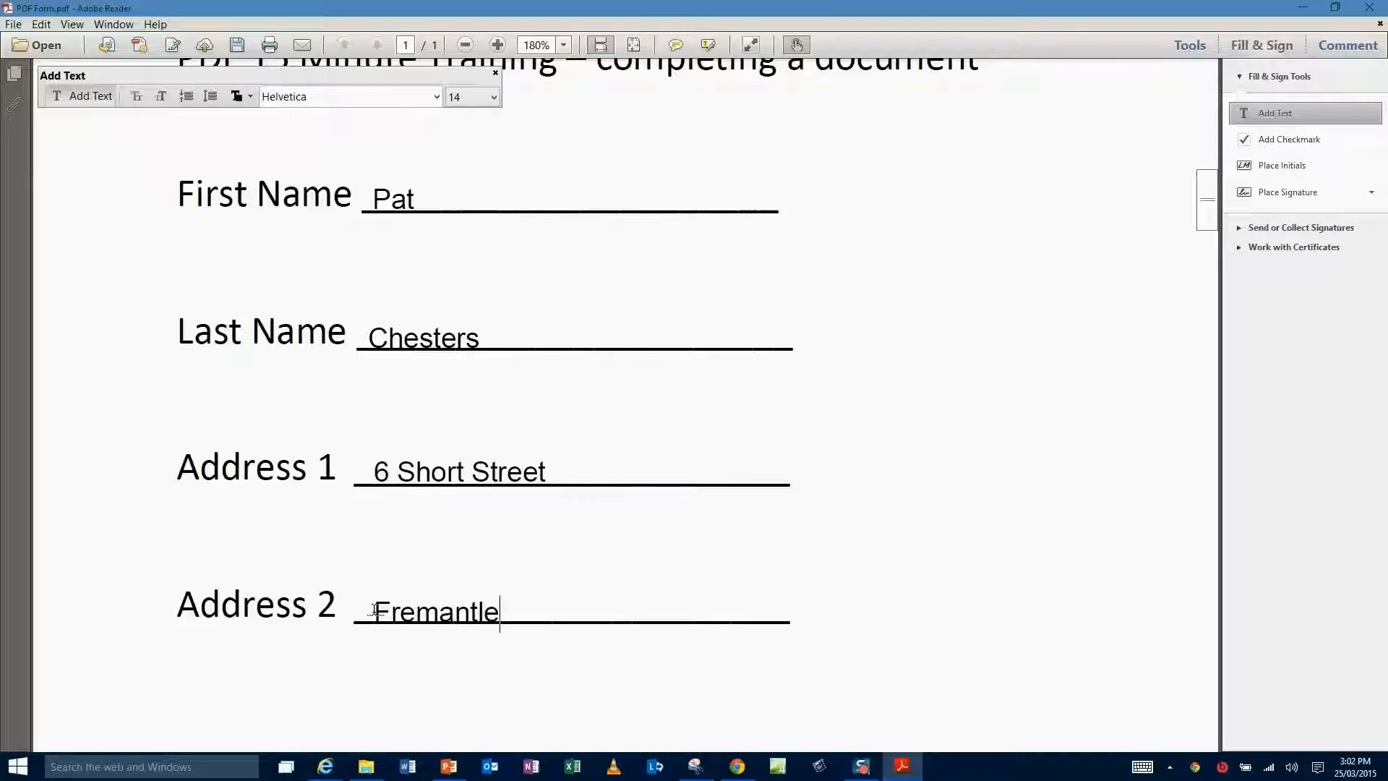
pyautogui.scroll(-2, 375, 607)
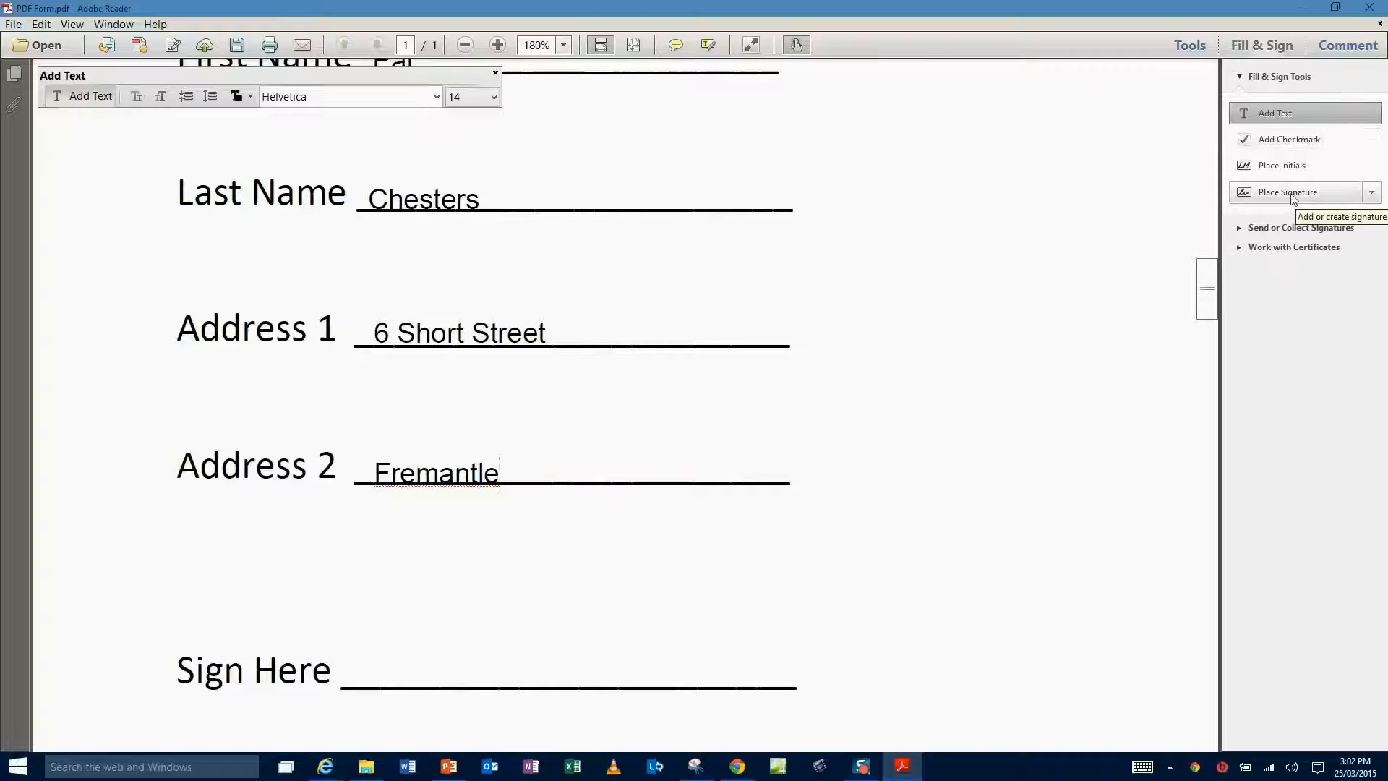
# Place the saved signature on the Sign Here line.
pyautogui.click(1373, 194)
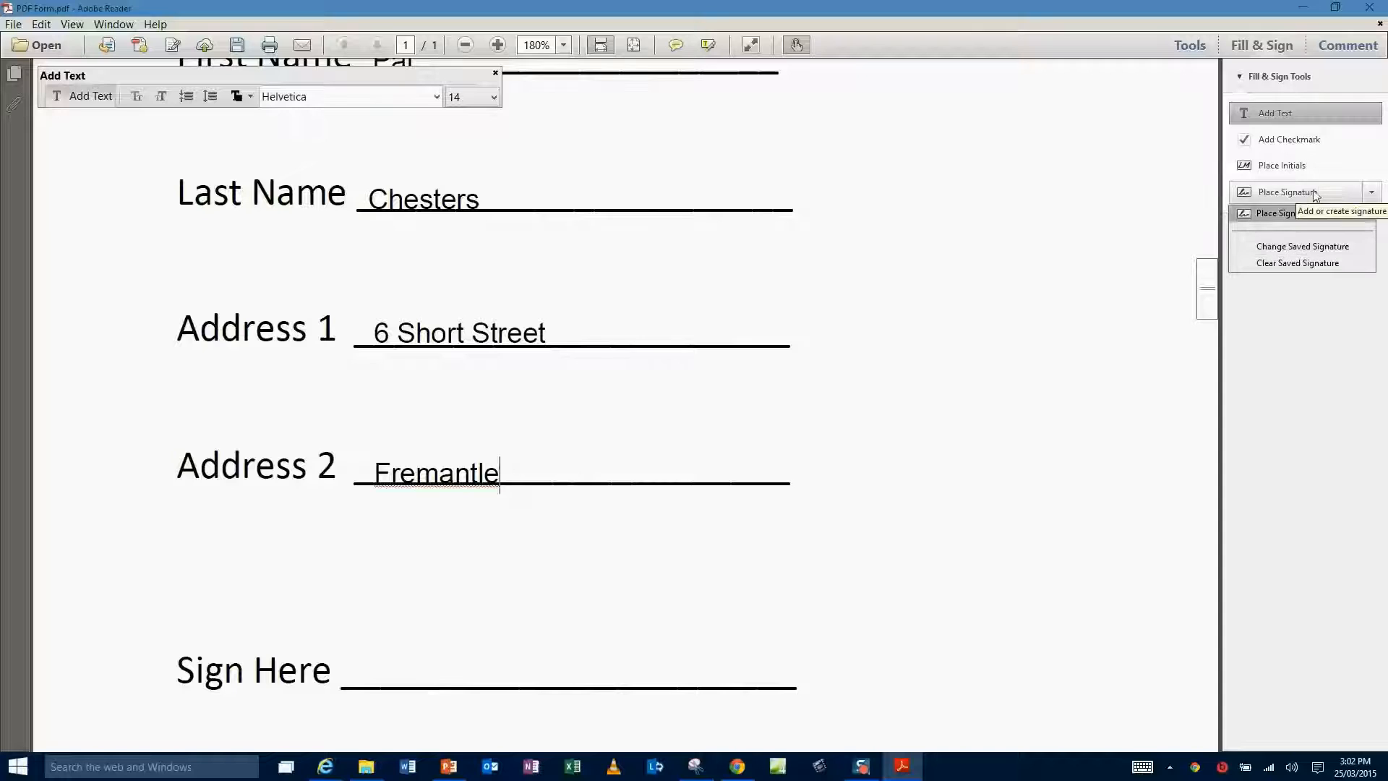
pyautogui.click(1305, 213)
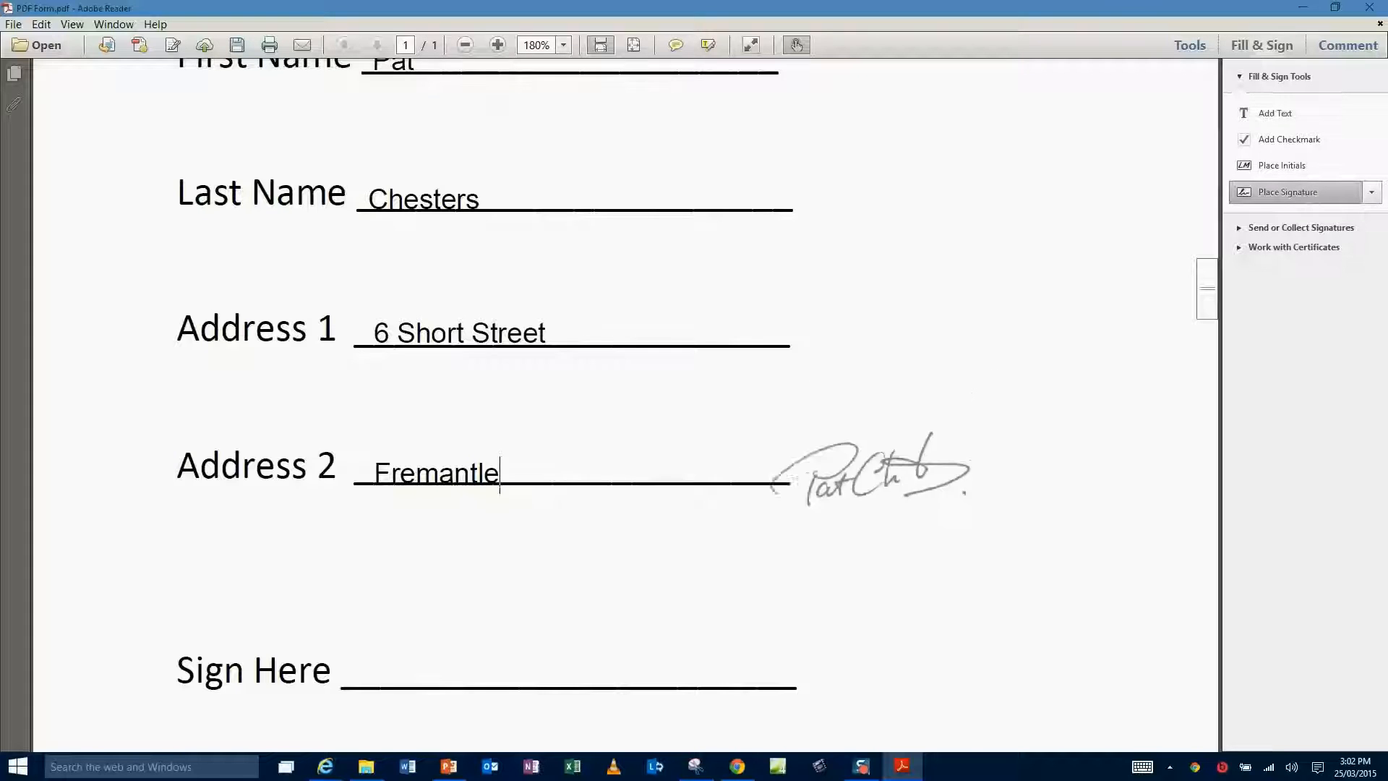
pyautogui.click(470, 641)
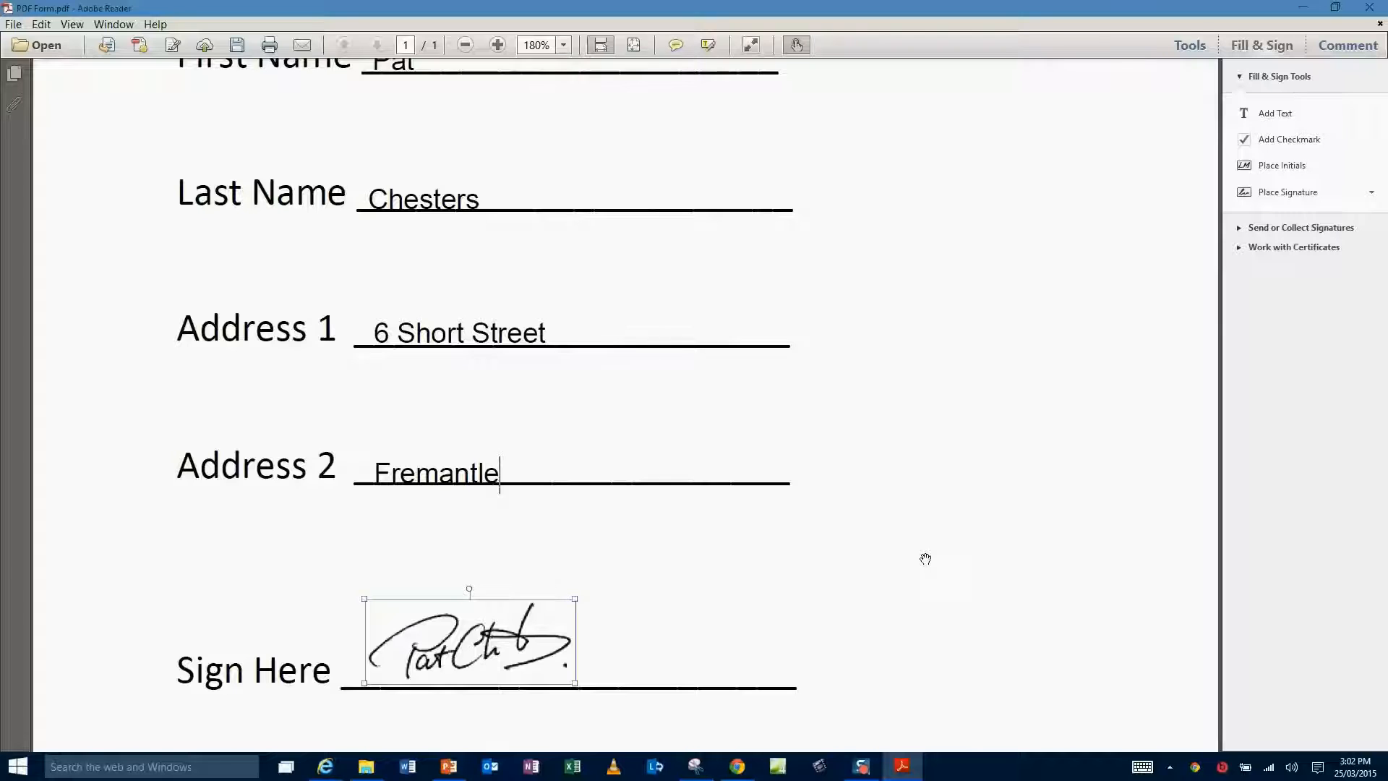
pyautogui.click(948, 551)
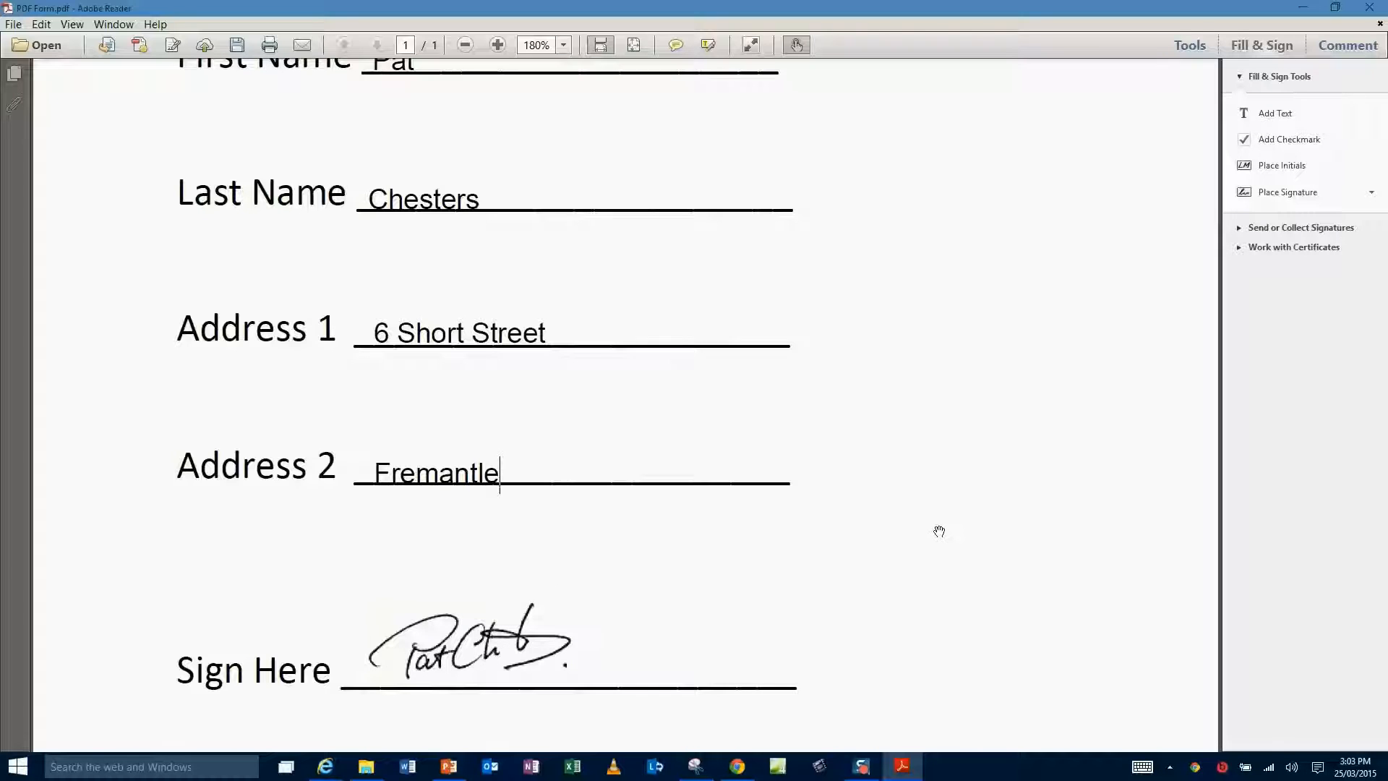
pyautogui.scroll(1, 939, 531)
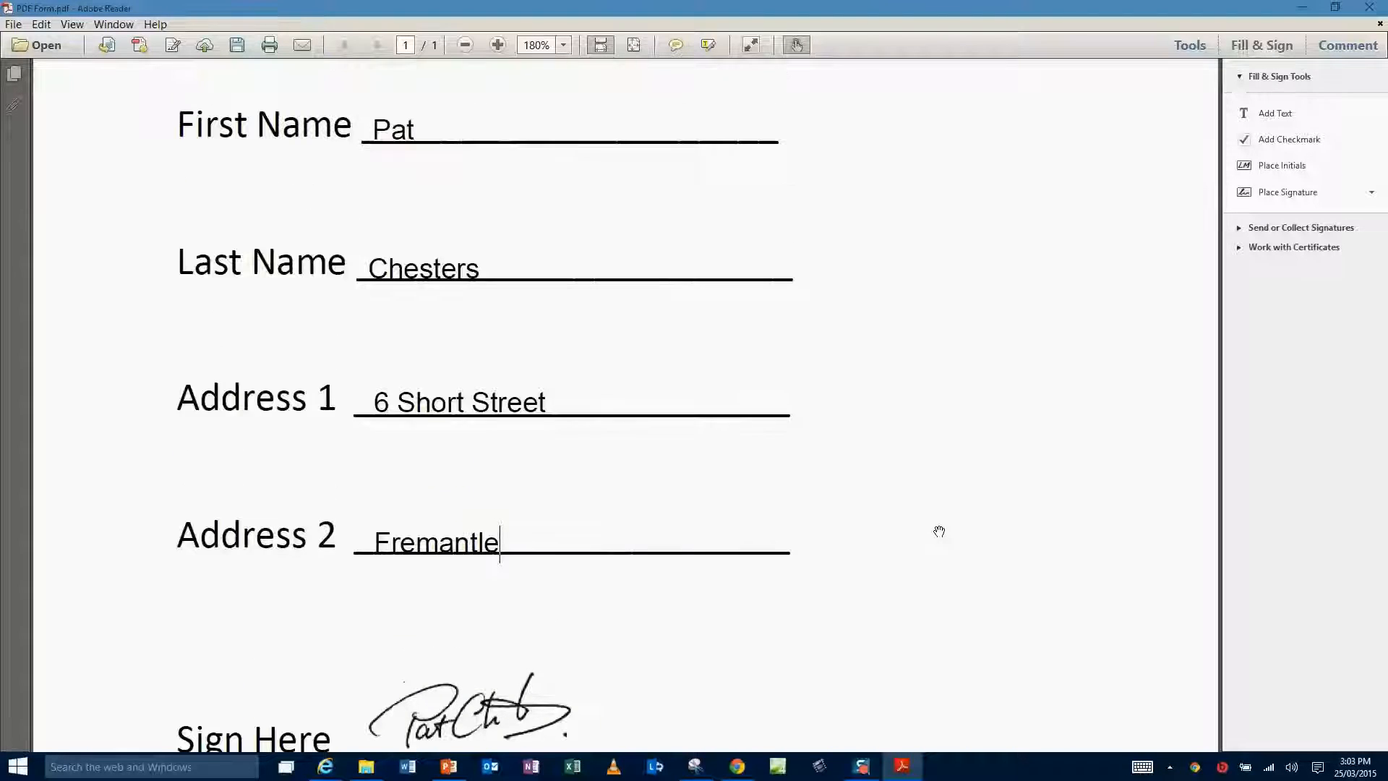
# Save the filled form as a new file named PDF Form-signed.pdf.
pyautogui.click(10, 24)
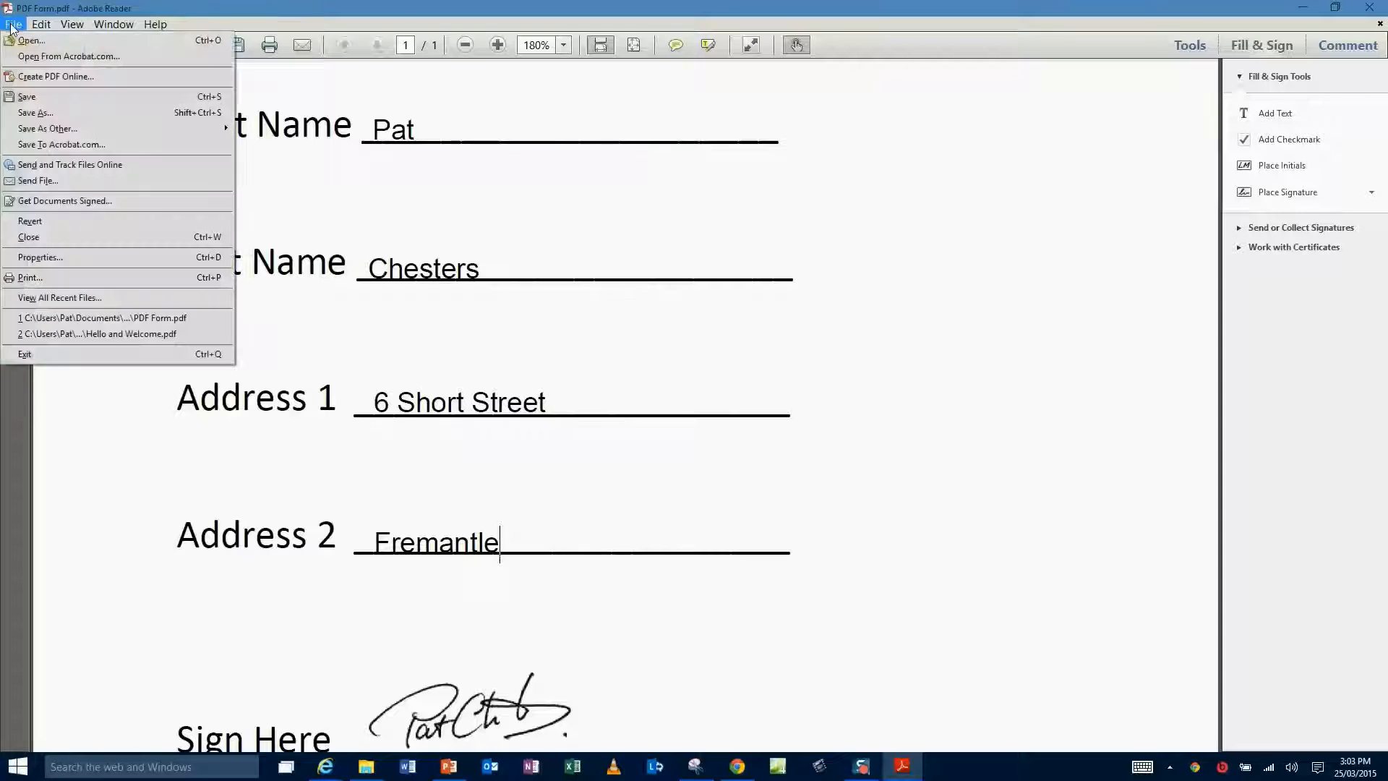
pyautogui.click(42, 96)
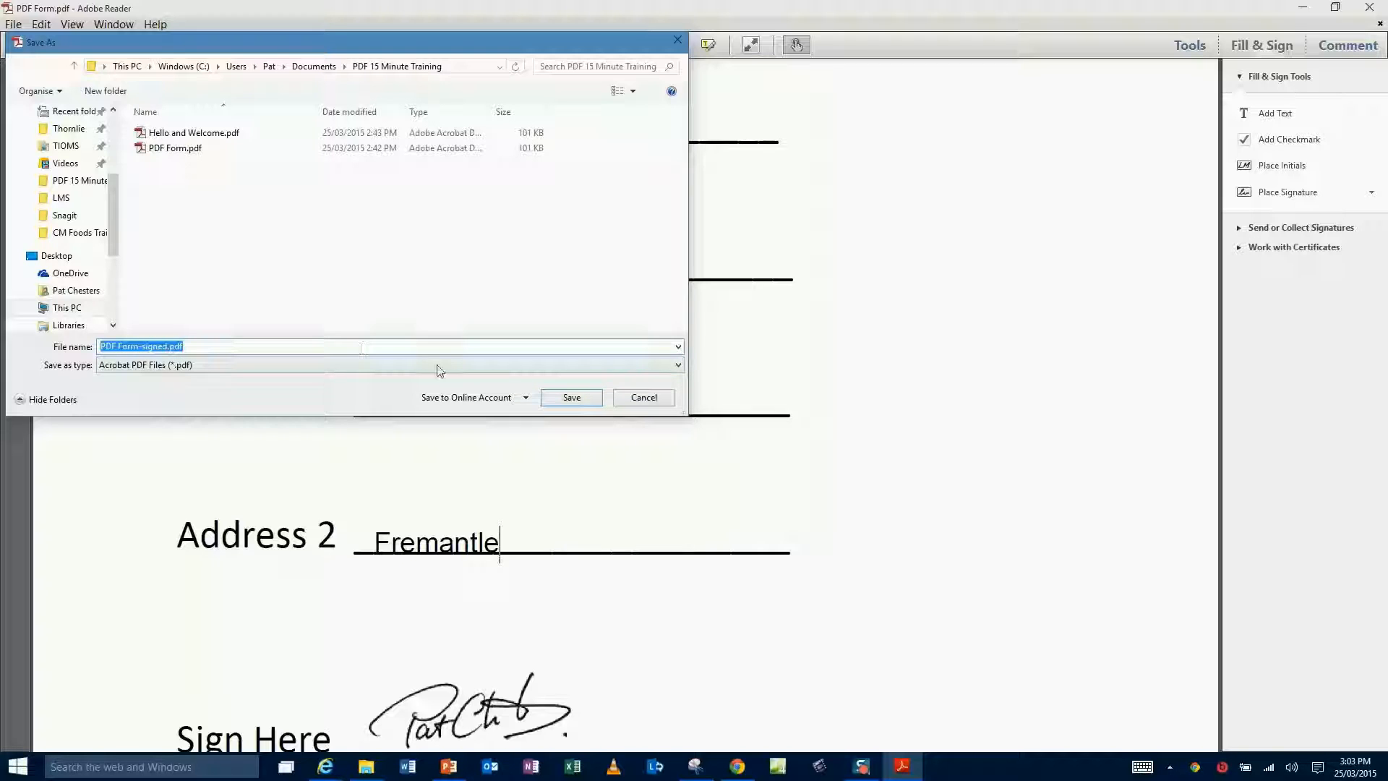
pyautogui.click(565, 399)
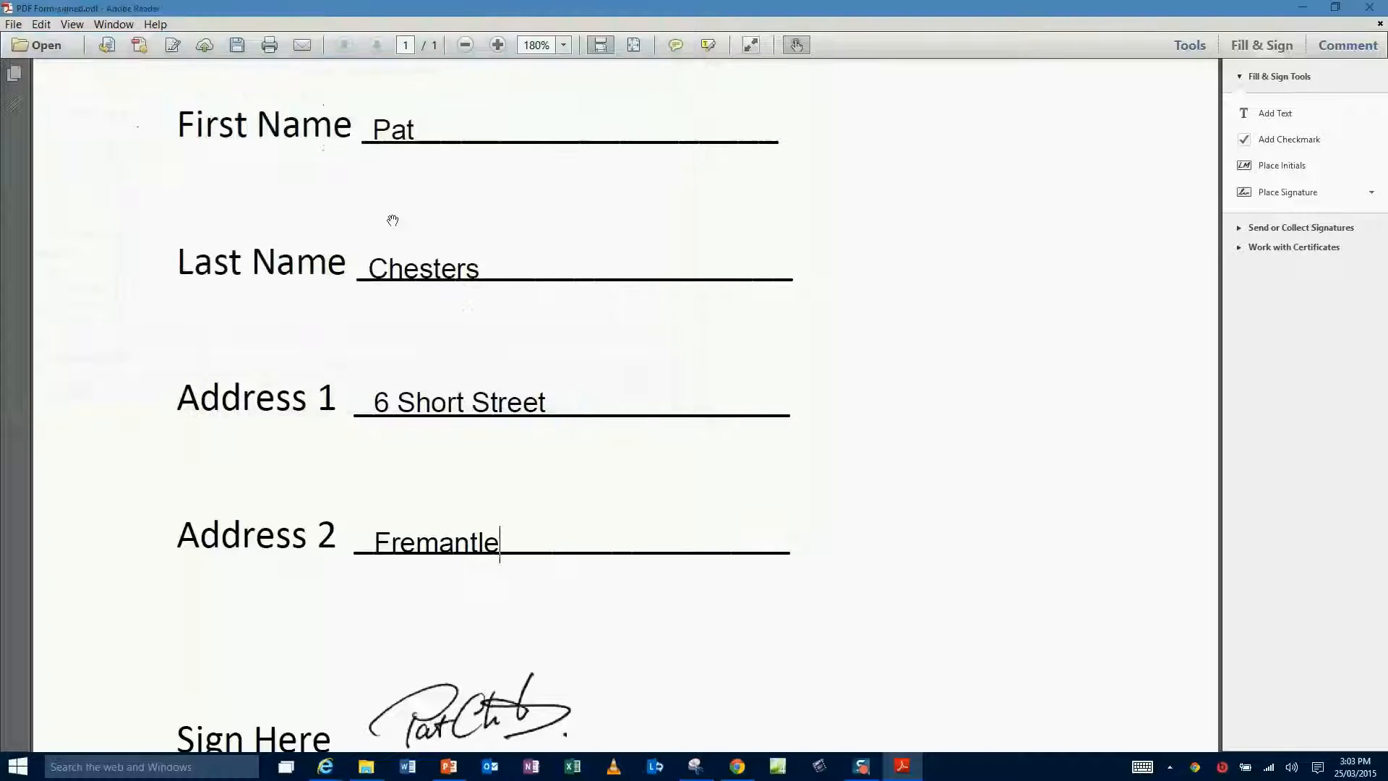
# Send PDF Form-signed.pdf by email through the default application, Microsoft Outlook.
pyautogui.click(13, 24)
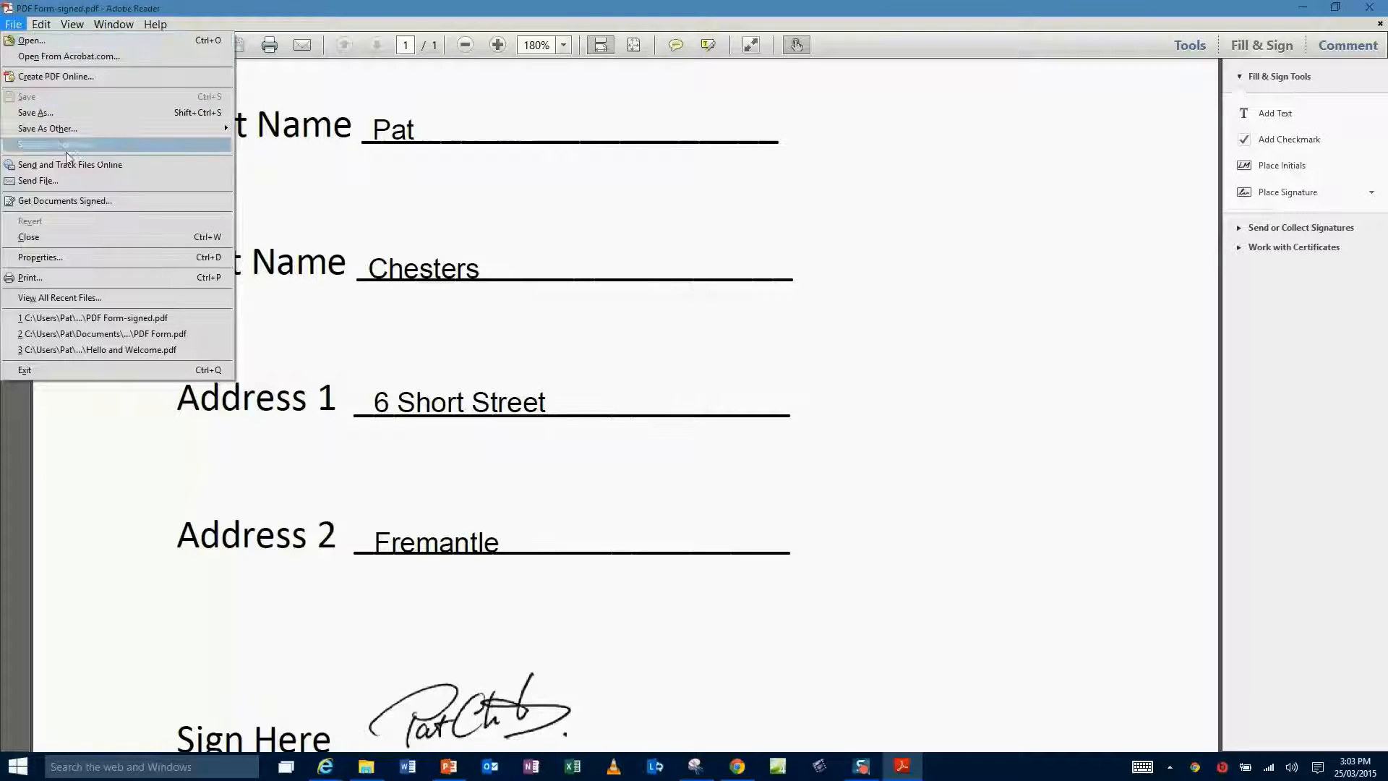
pyautogui.click(49, 182)
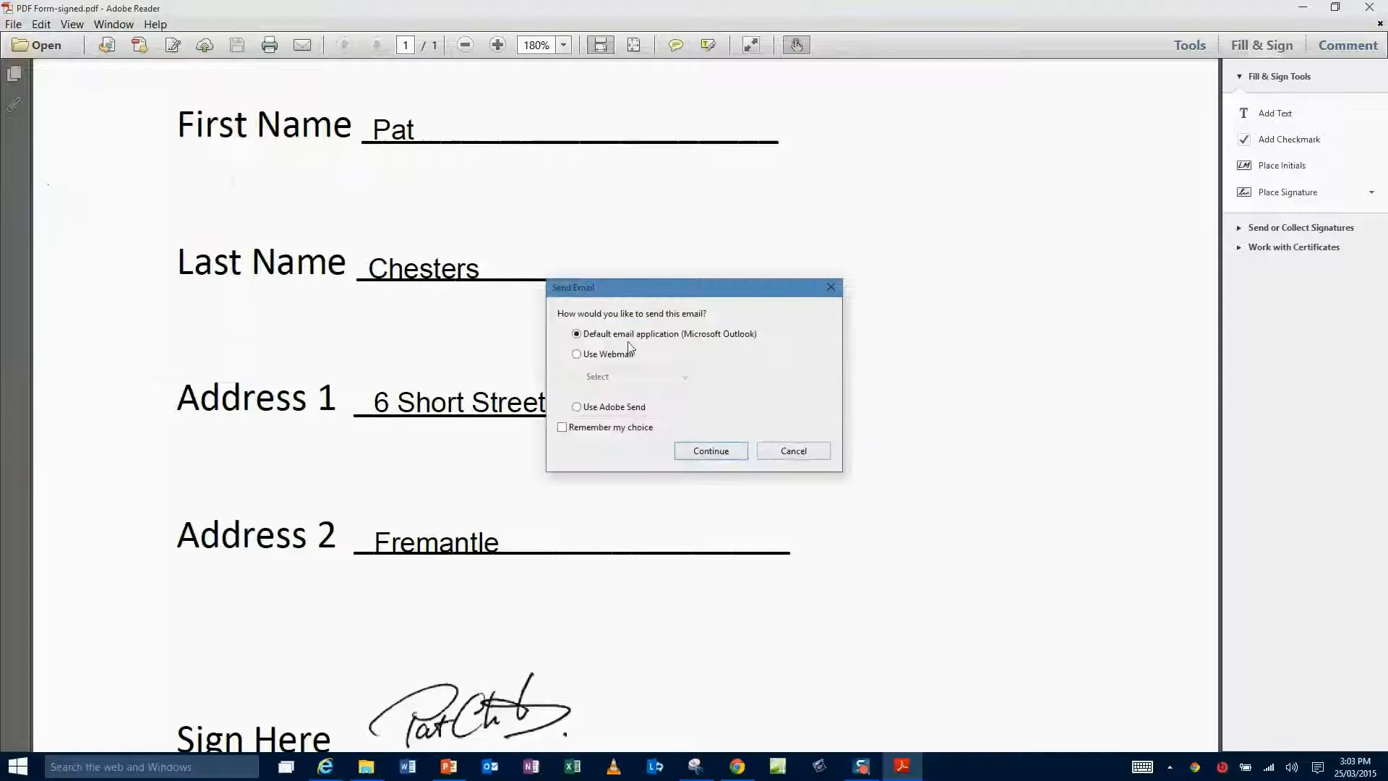
pyautogui.click(714, 454)
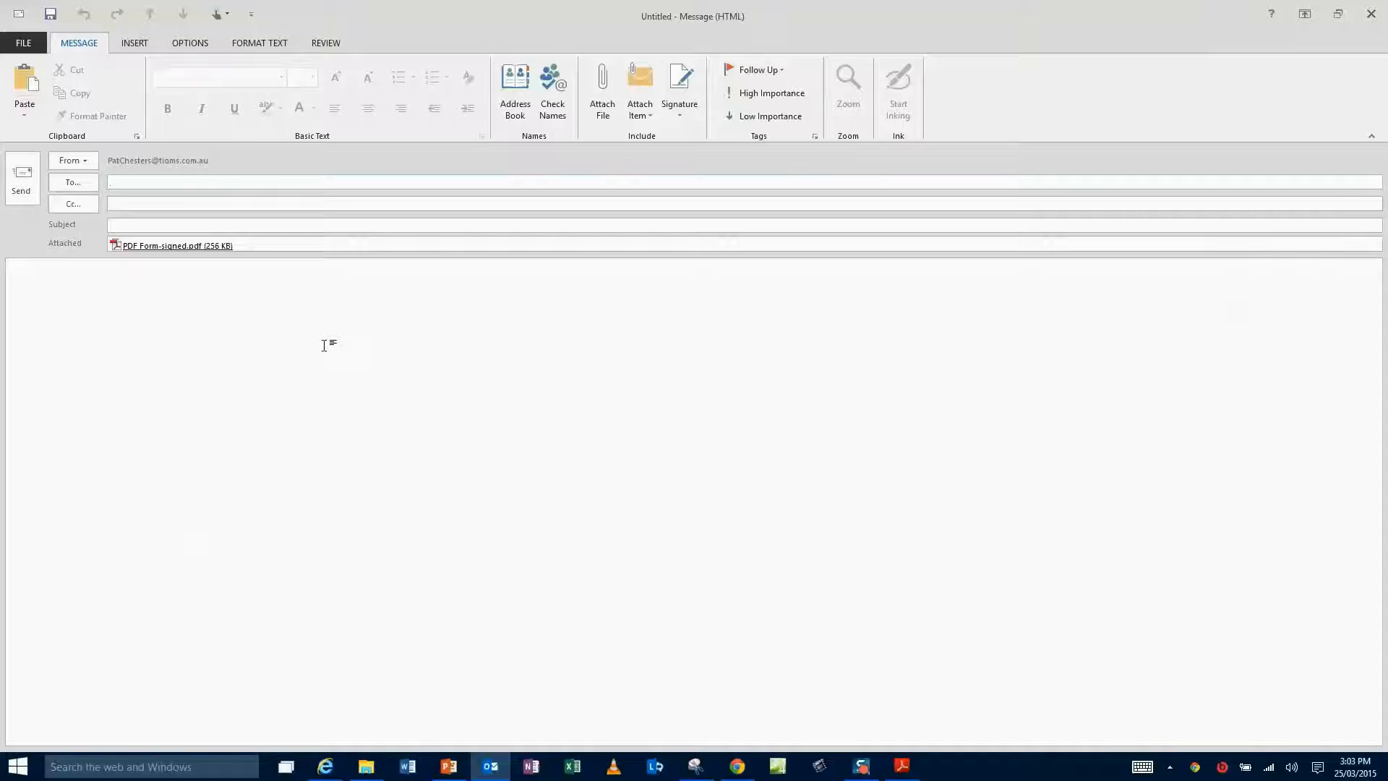
# Fill the To field with the recipient's e-mail address picked from the suggested contacts.
pyautogui.write('p')
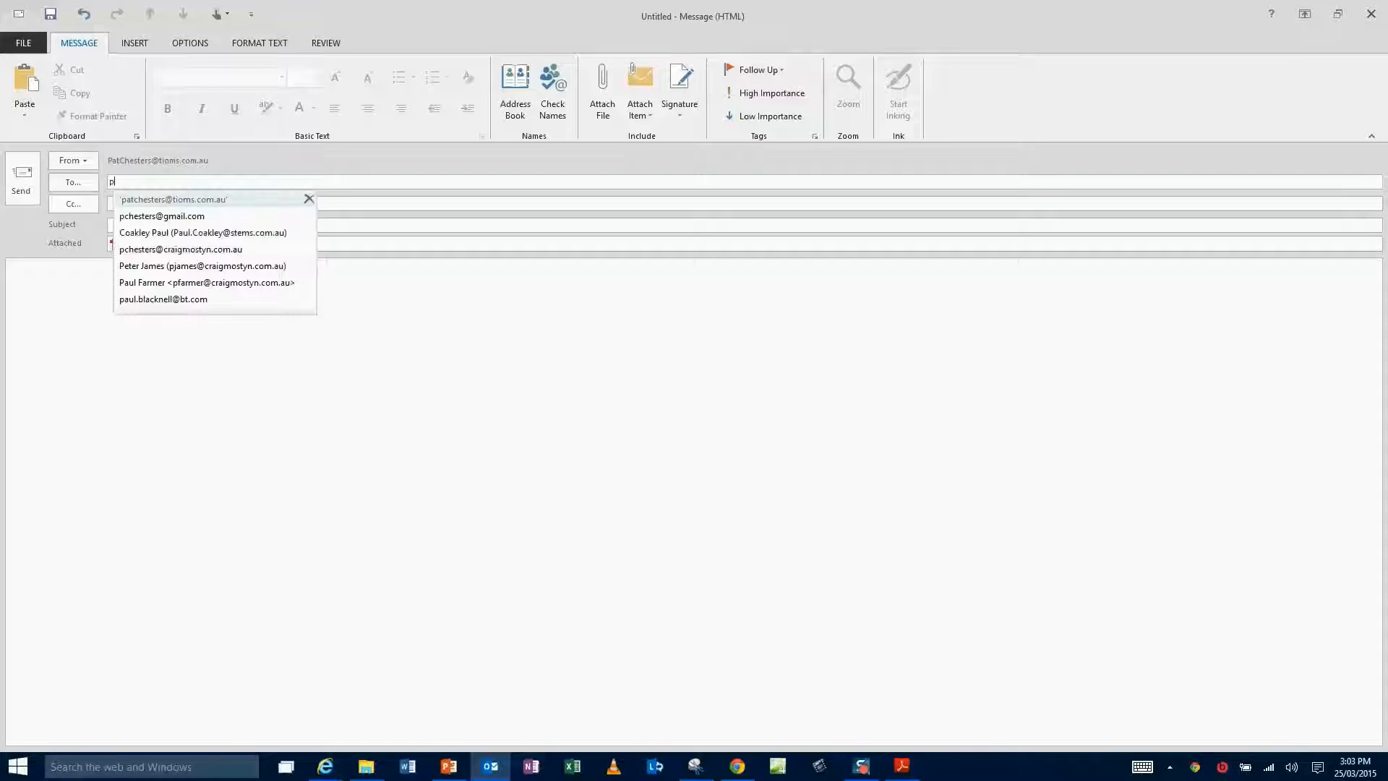
pyautogui.click(227, 206)
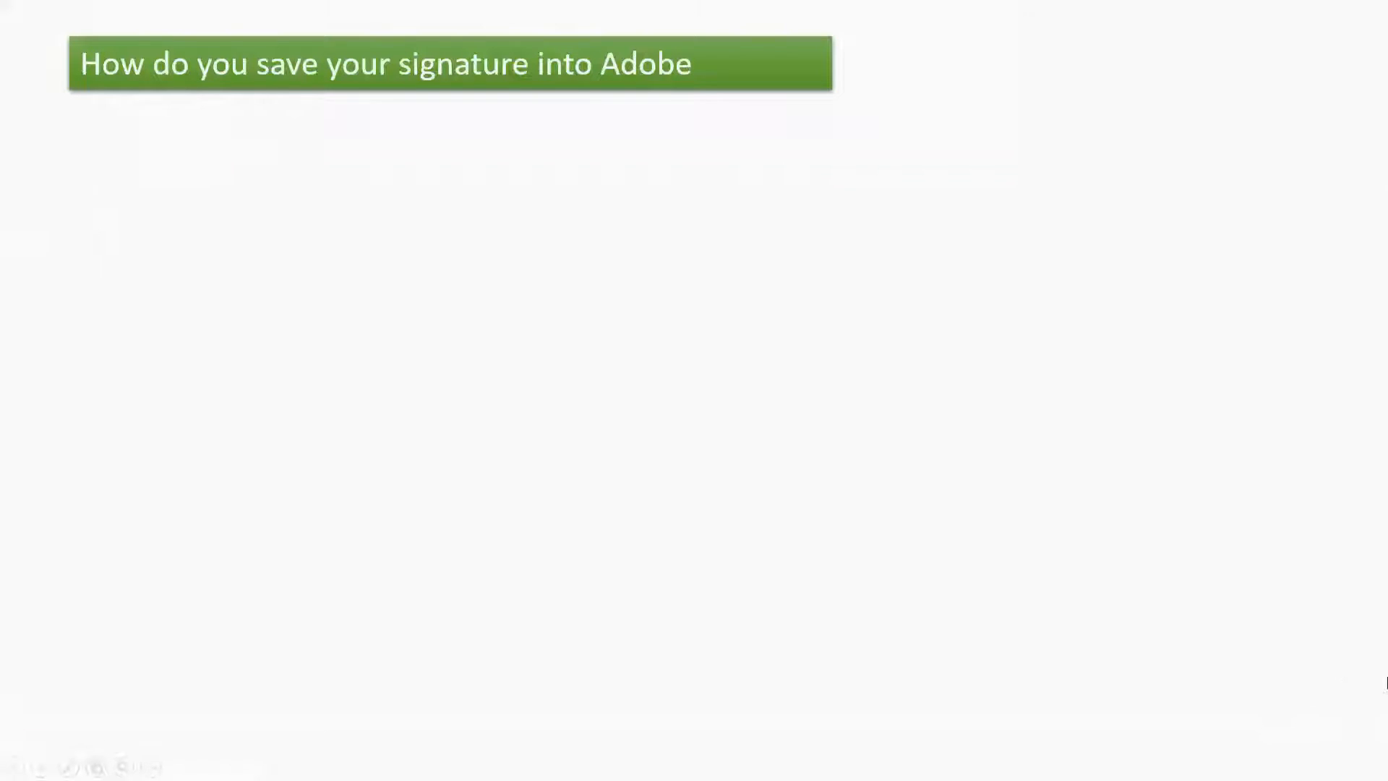
# Advance the slideshow past the sign-it slide to the scanning and emailed-signature steps.
pyautogui.press('Right')
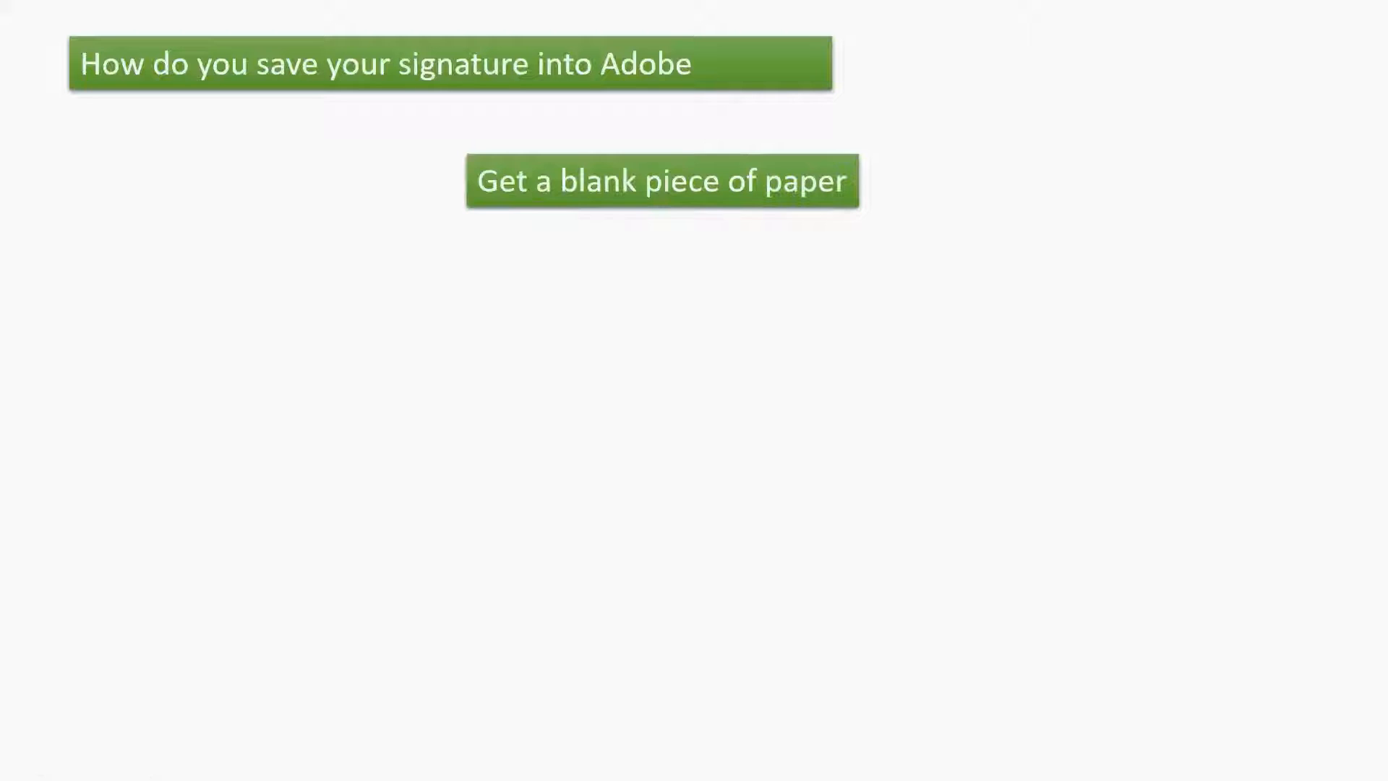
pyautogui.press('Right')
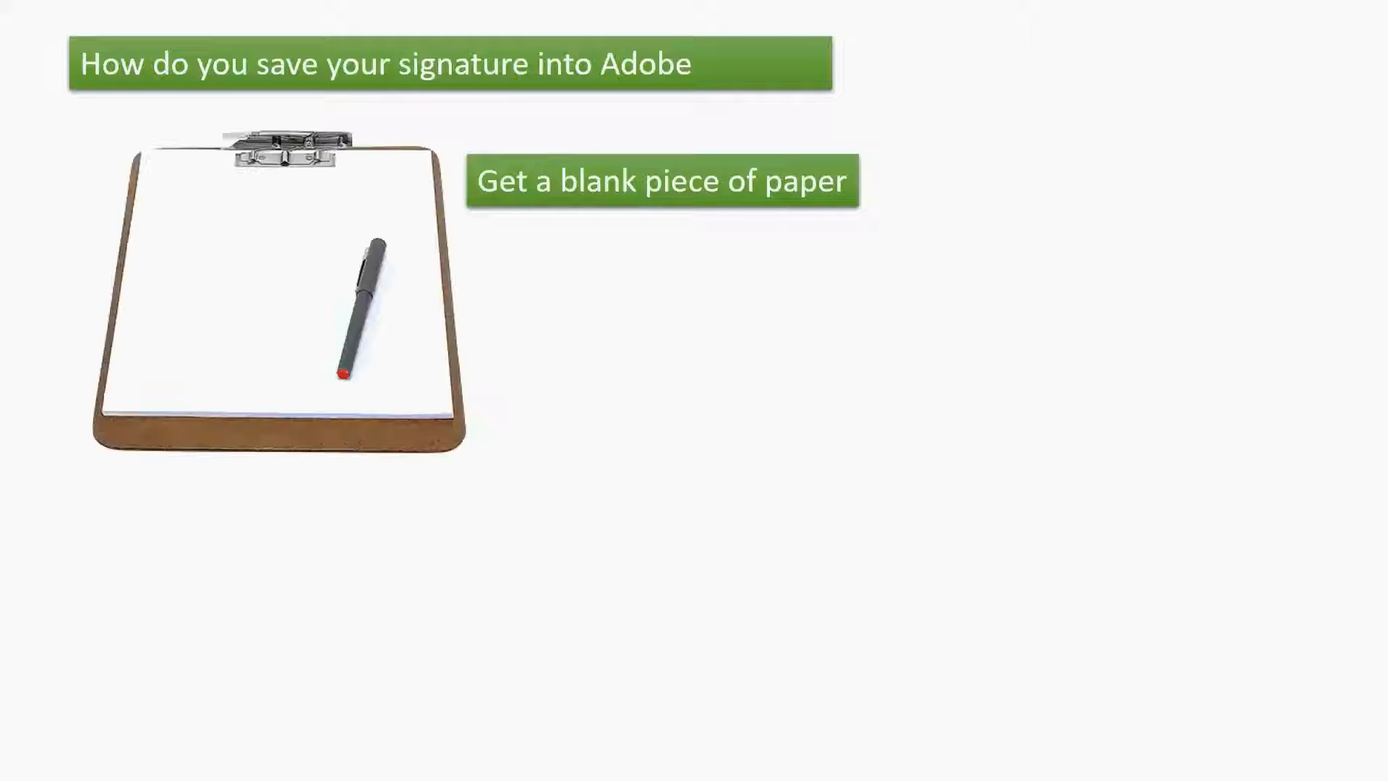
pyautogui.press('Right')
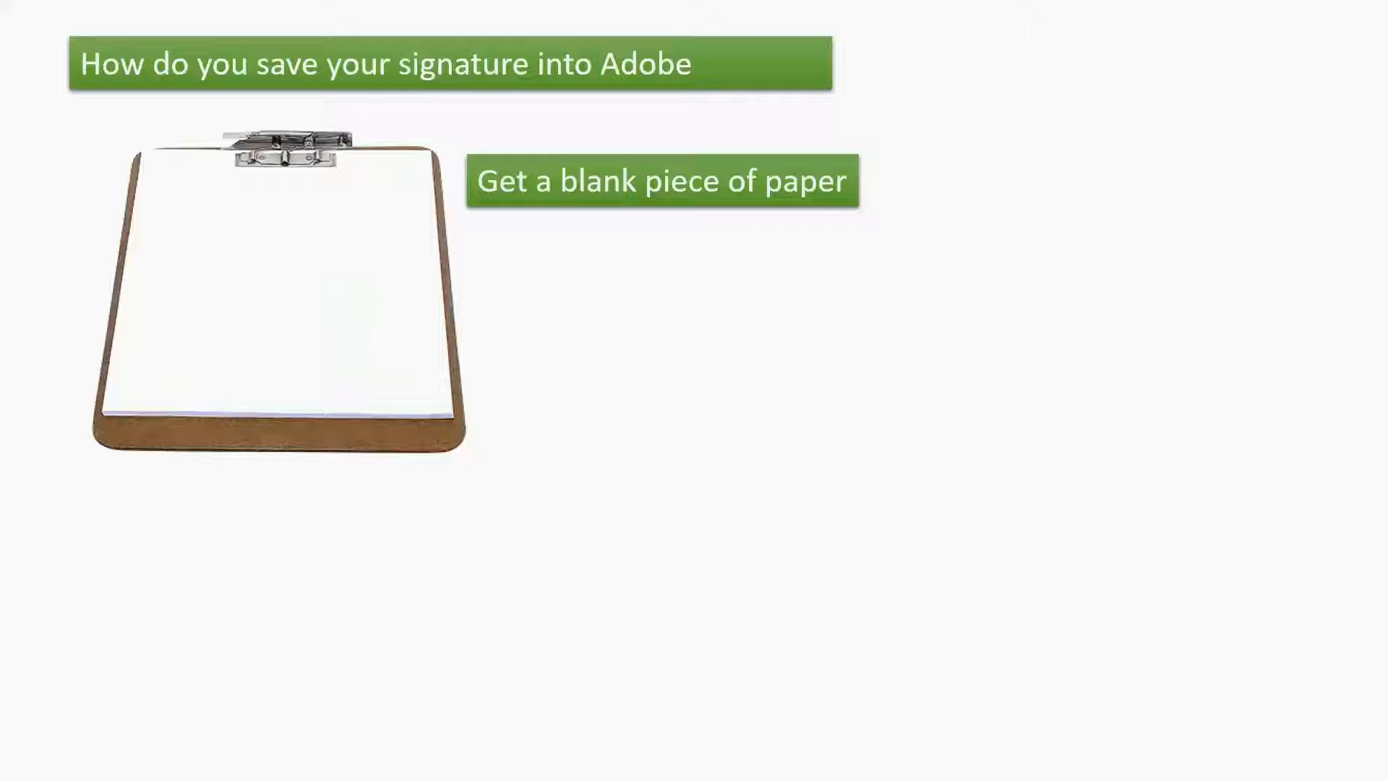
pyautogui.press('Right')
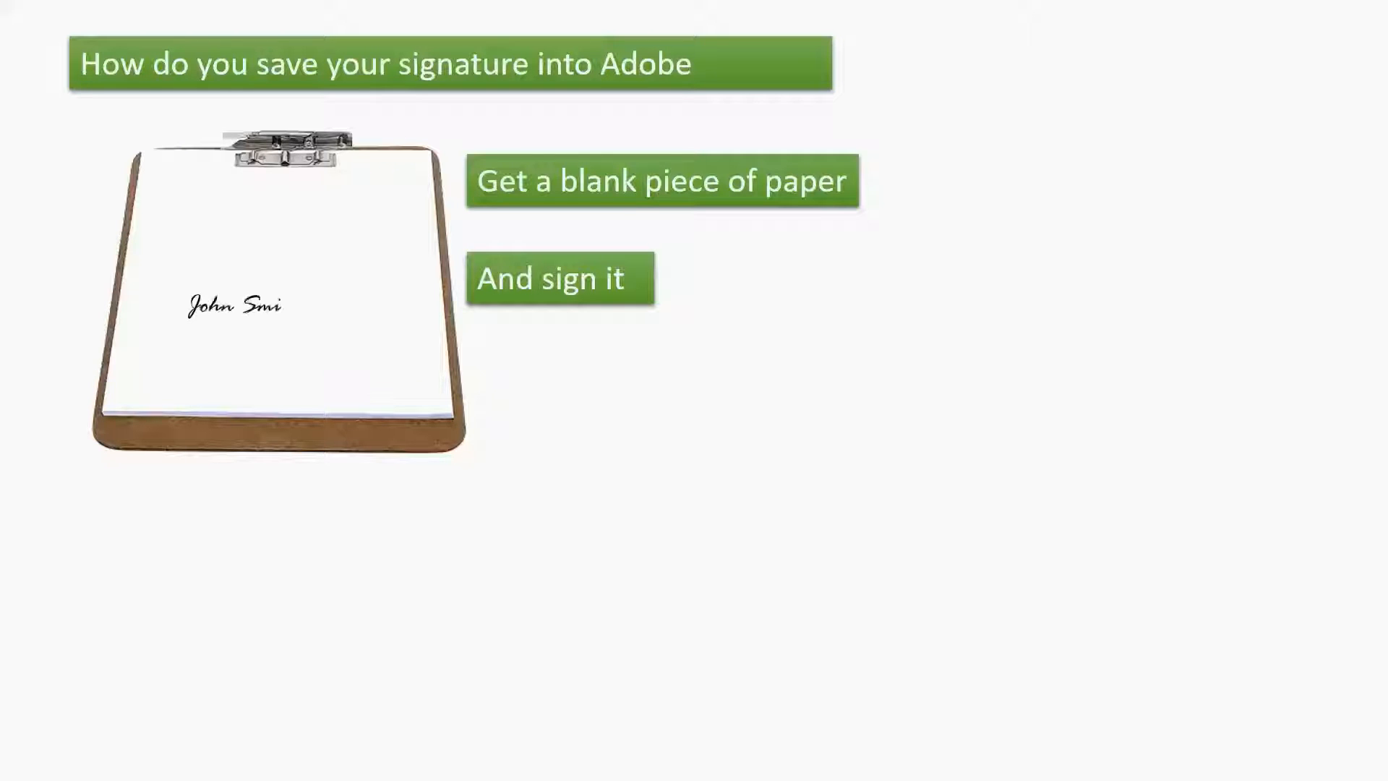
pyautogui.press('Right')
pyautogui.press('Right')
pyautogui.press('Right')
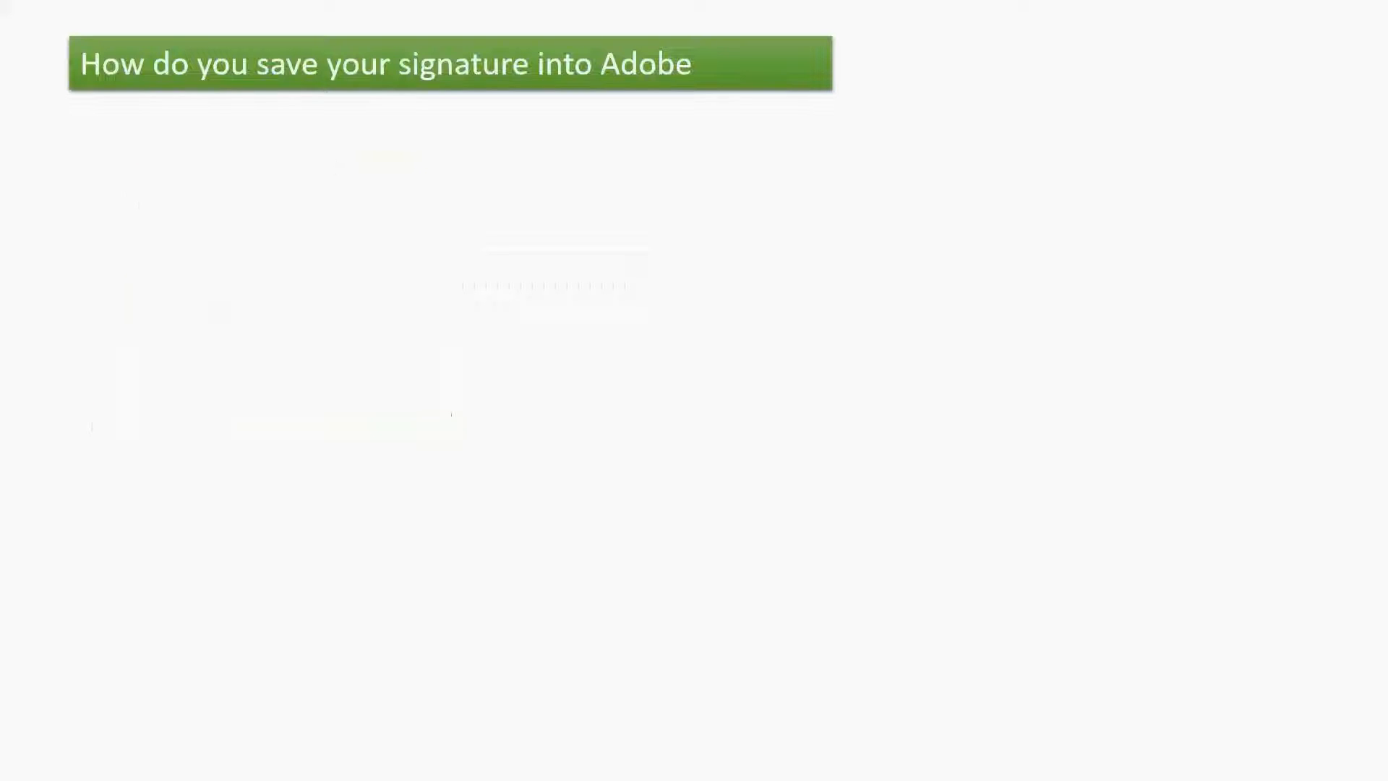
pyautogui.press('Right')
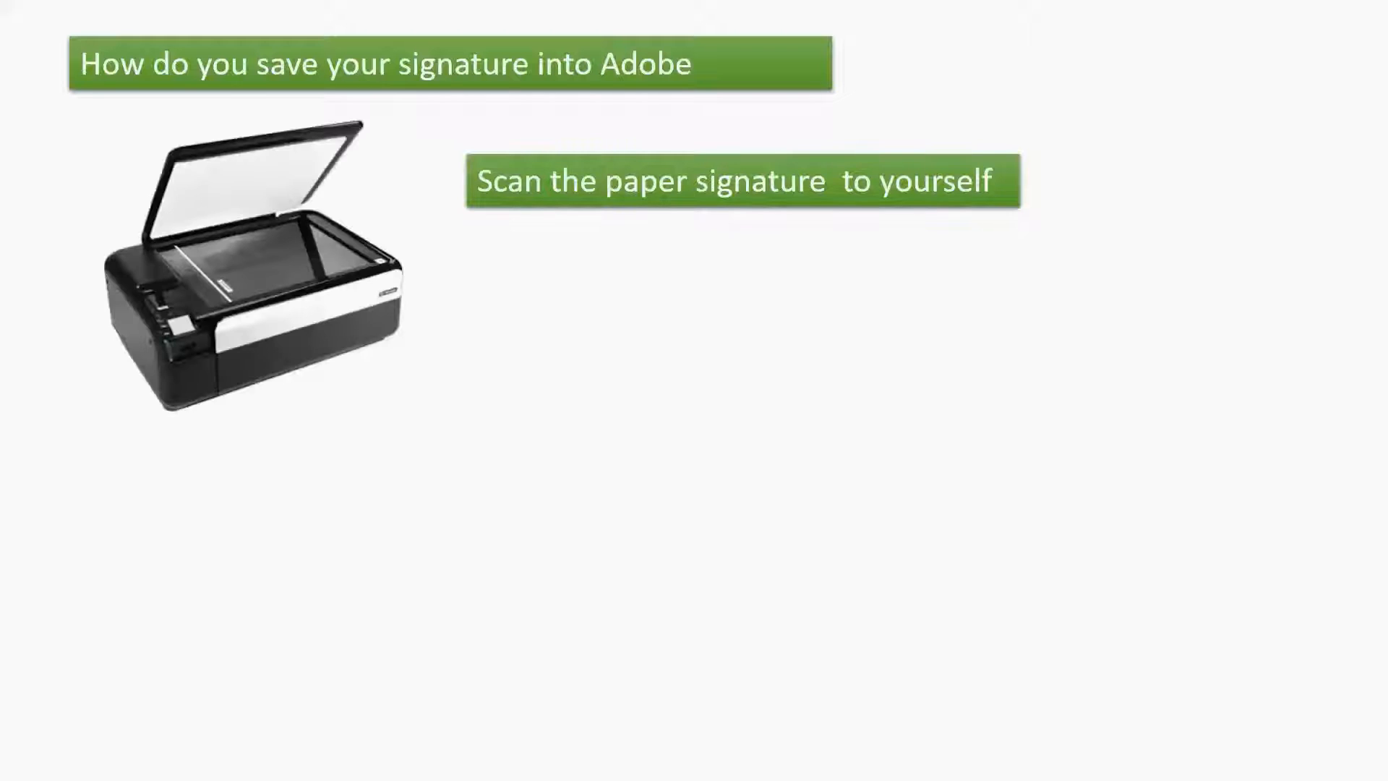
pyautogui.press('Right')
pyautogui.press('Right')
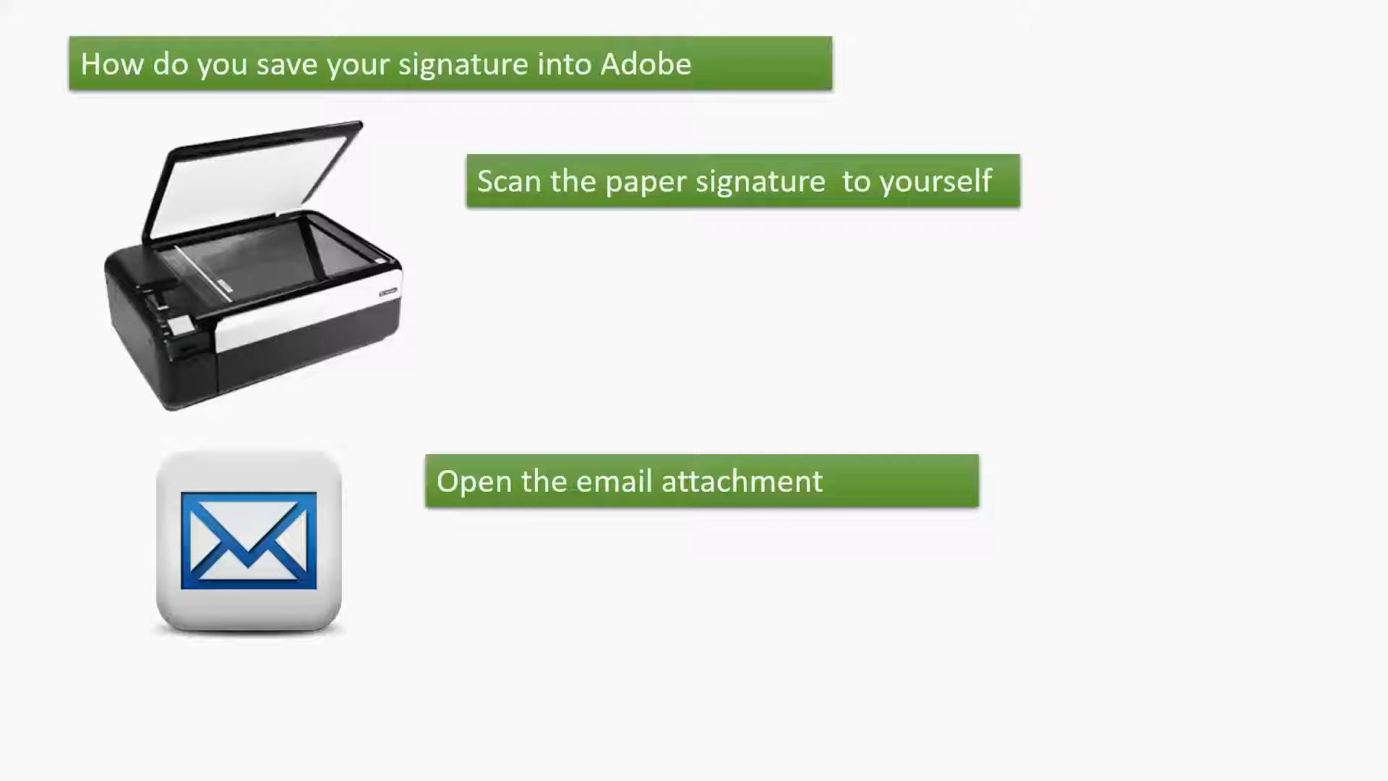
pyautogui.press('Right')
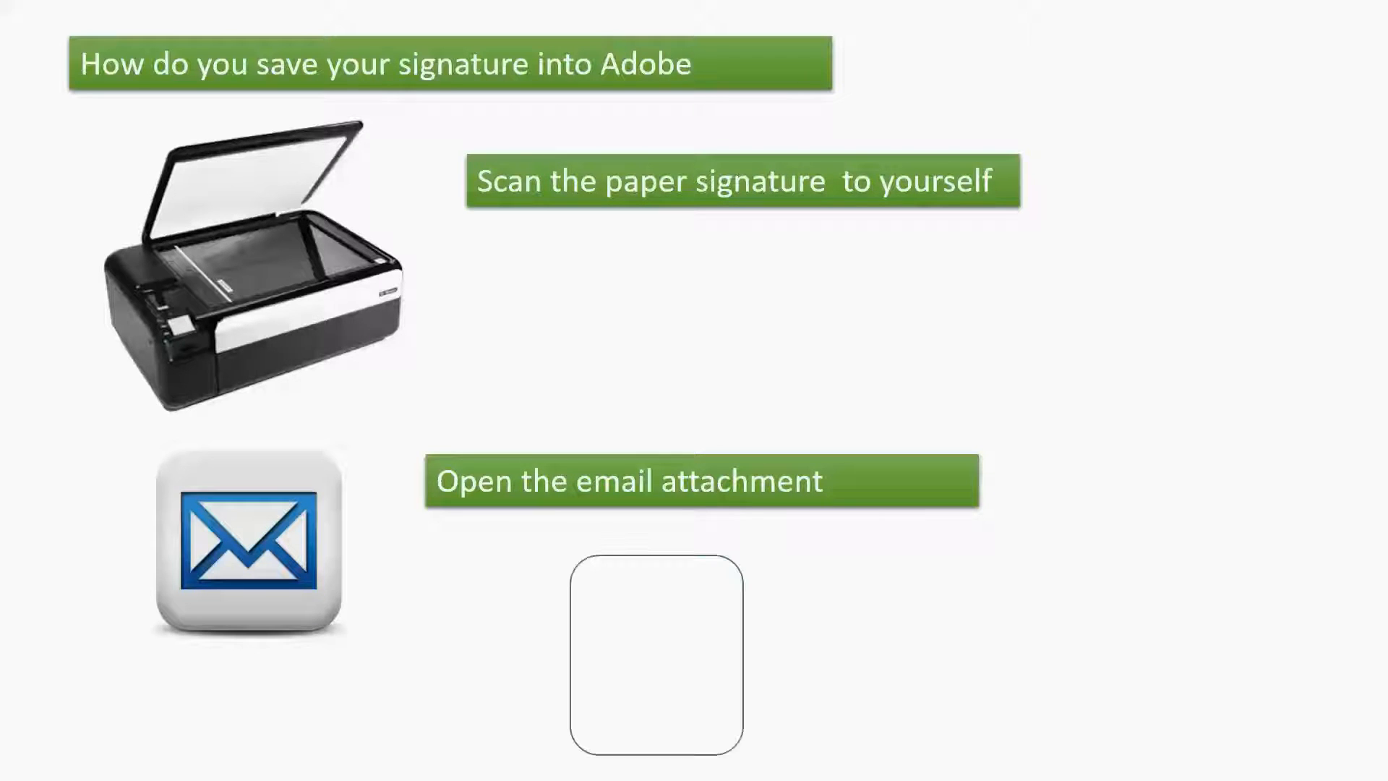
pyautogui.press('Right')
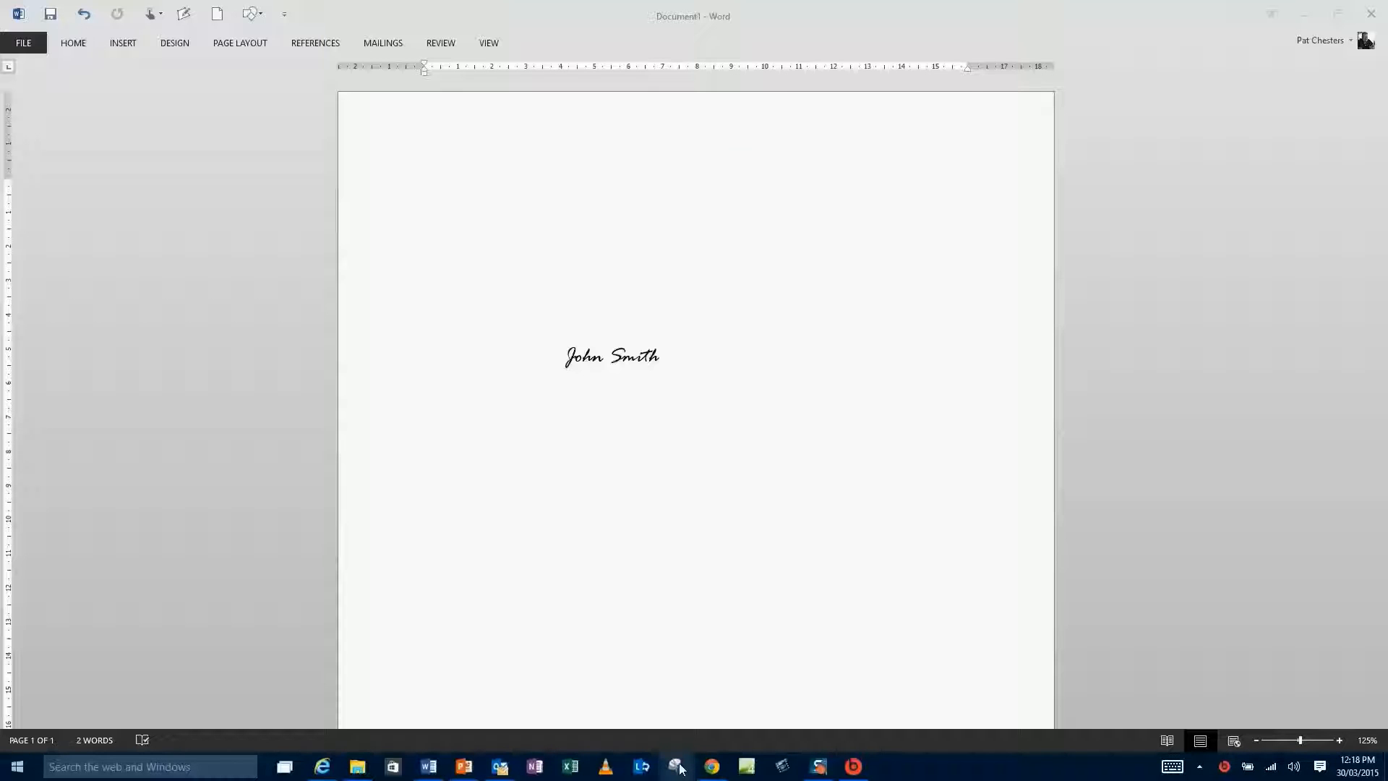
# Capture a snip around the handwritten signature with Snipping Tool.
pyautogui.click(679, 768)
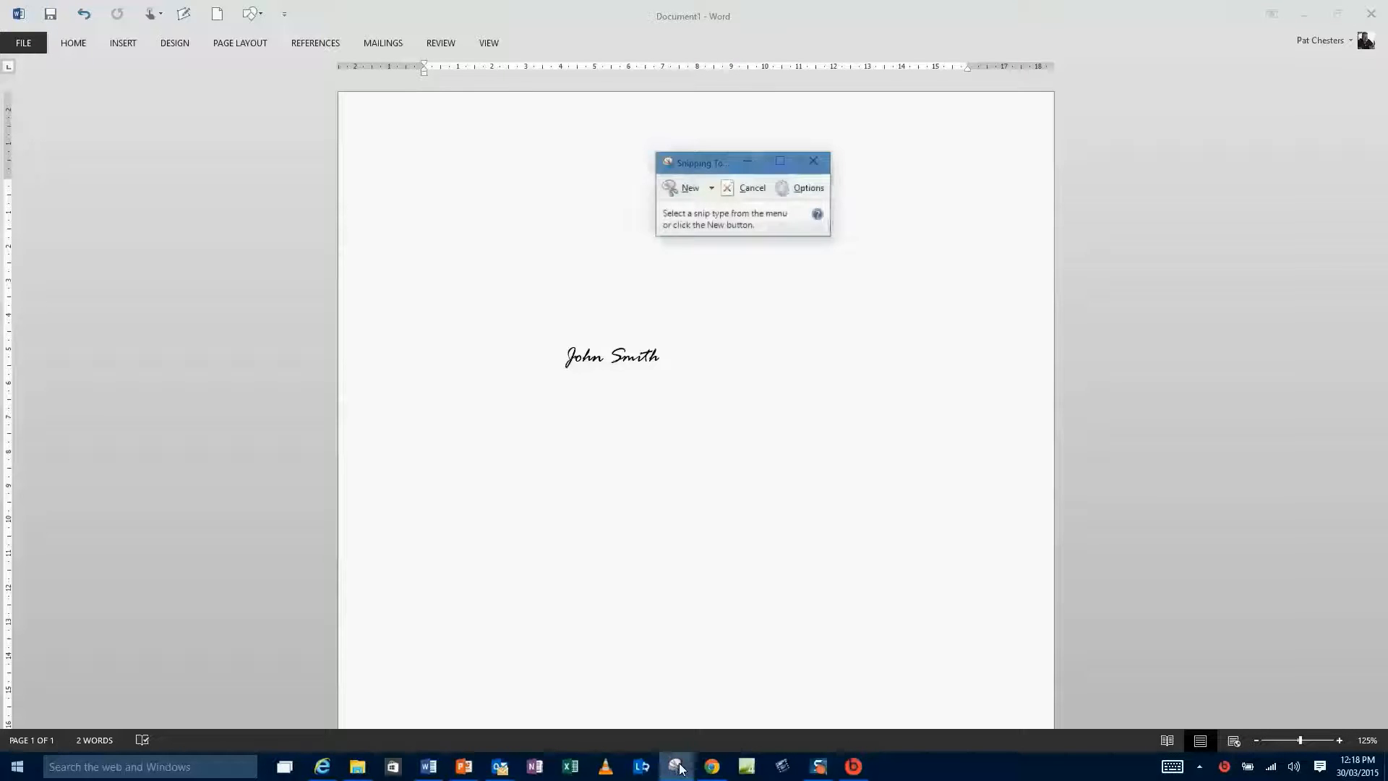
pyautogui.click(690, 189)
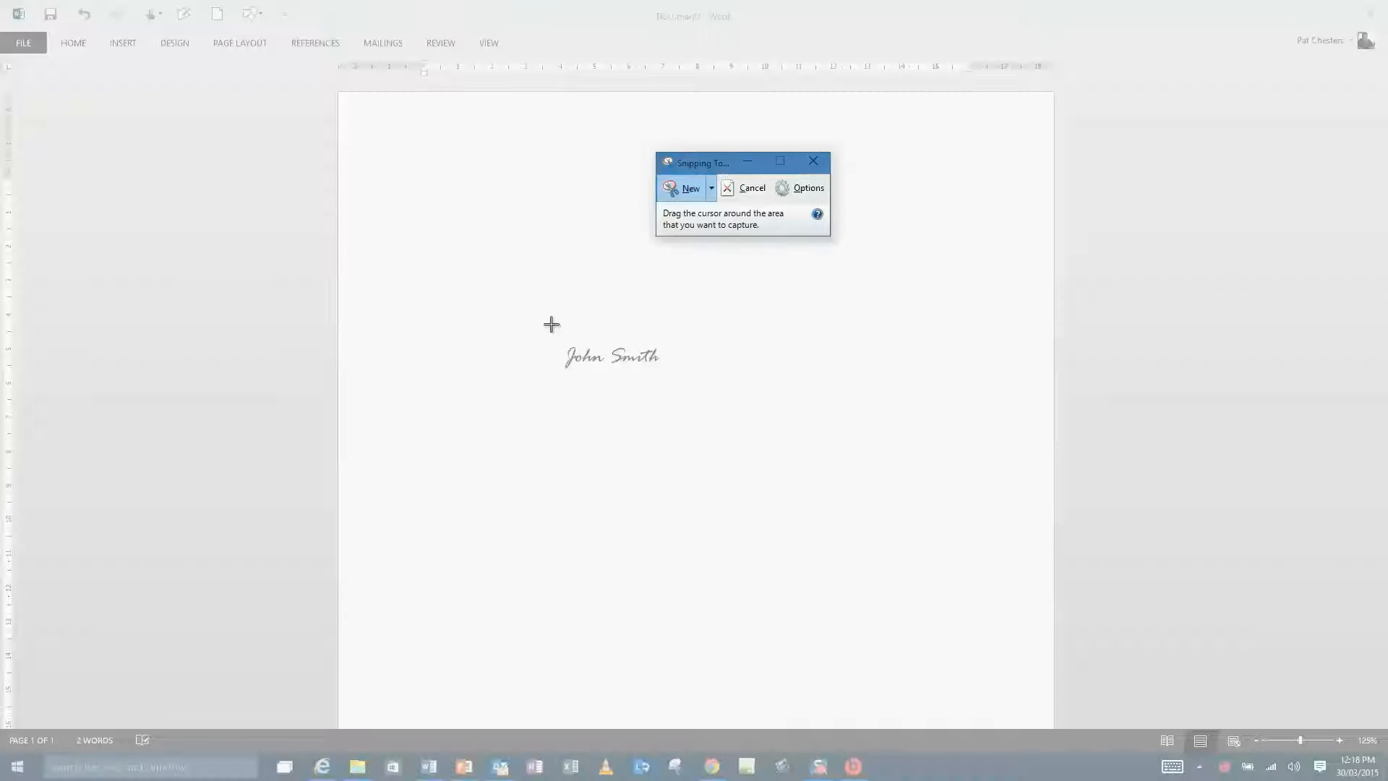
pyautogui.moveTo(551, 324); pyautogui.dragTo(678, 388)
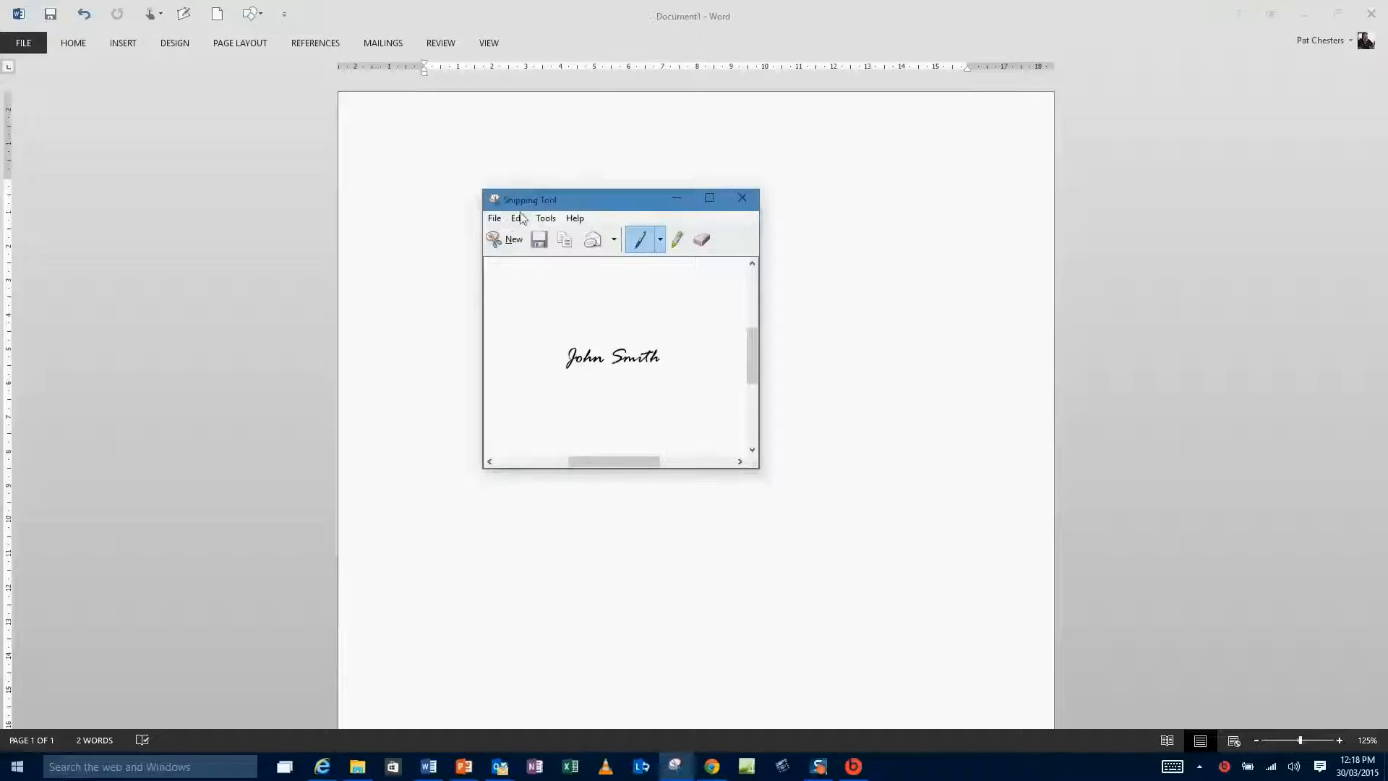
# Save the signature snip as a JPEG named 'my signature' in Pictures.
pyautogui.click(495, 219)
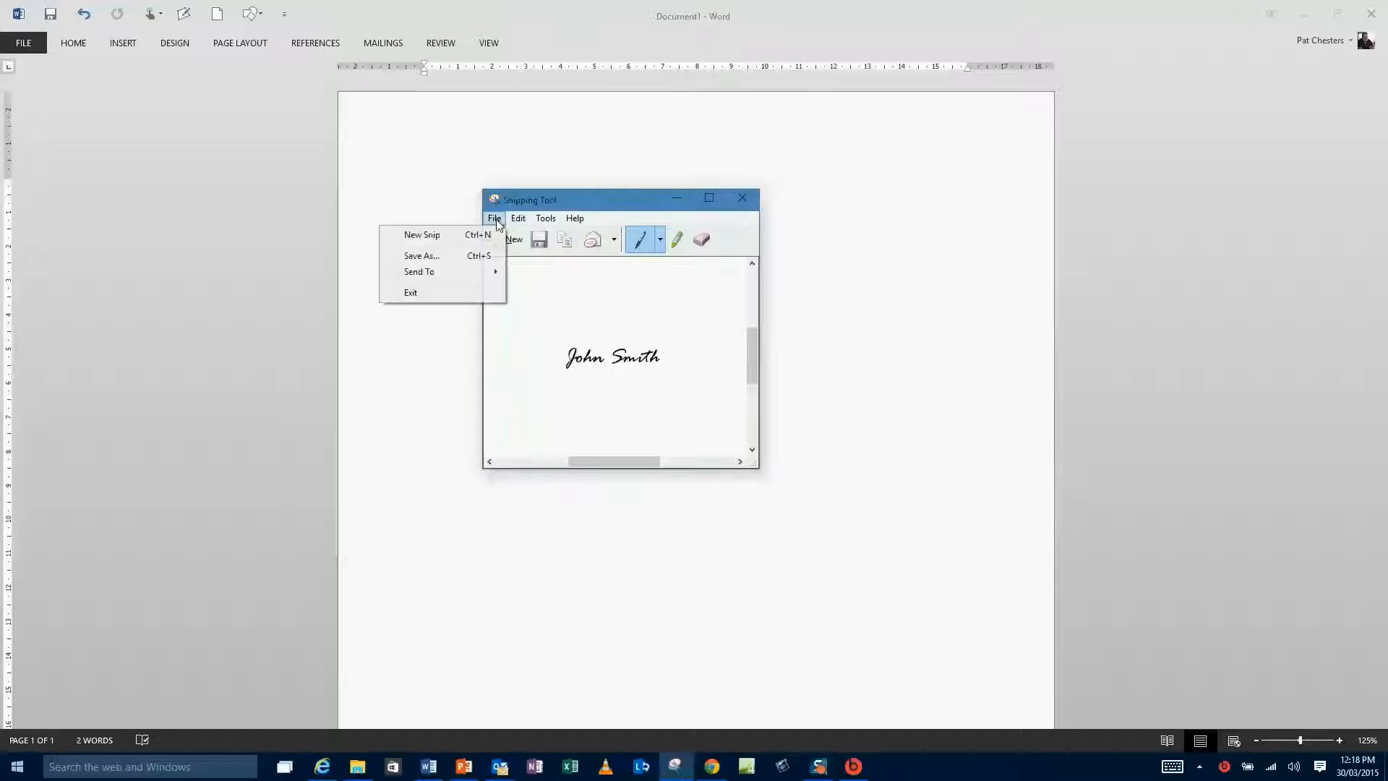
pyautogui.click(441, 258)
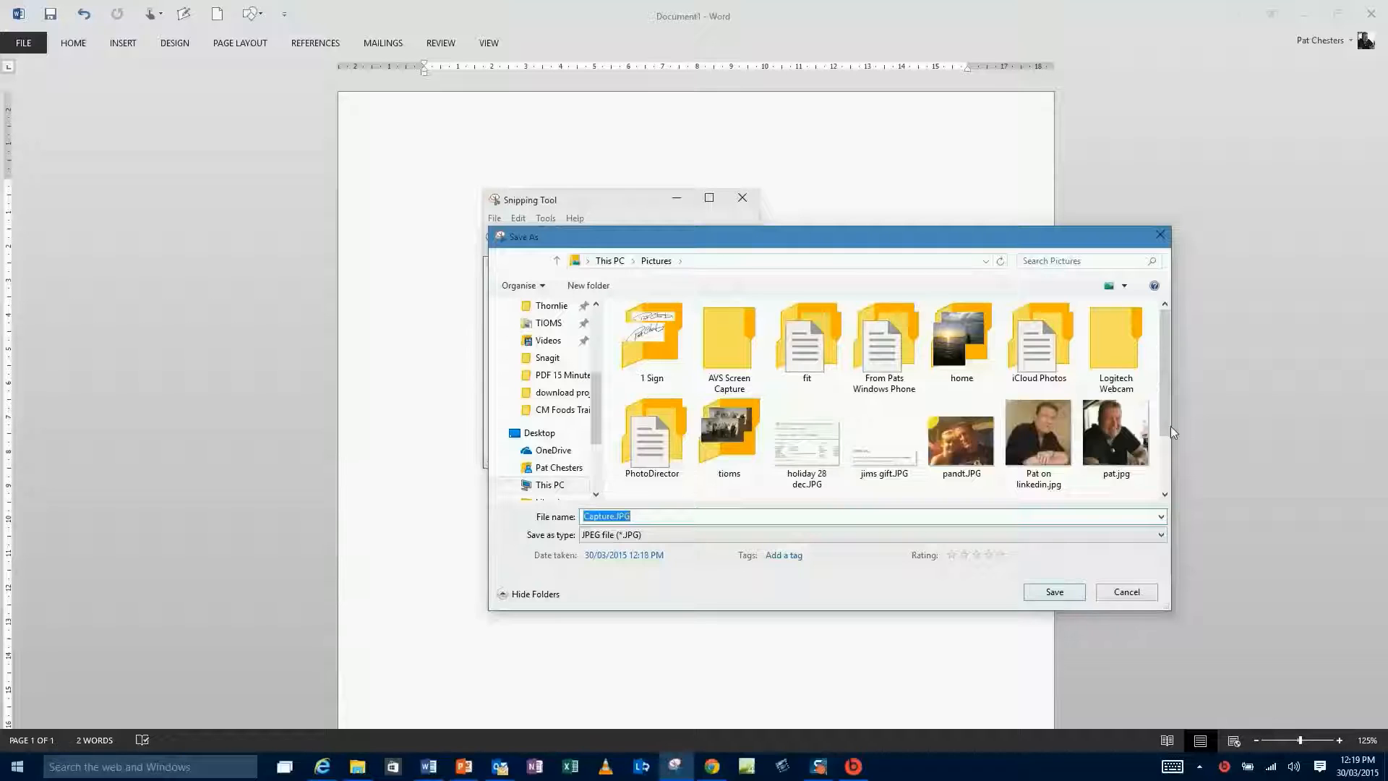
pyautogui.moveTo(1164, 422); pyautogui.dragTo(1159, 458)
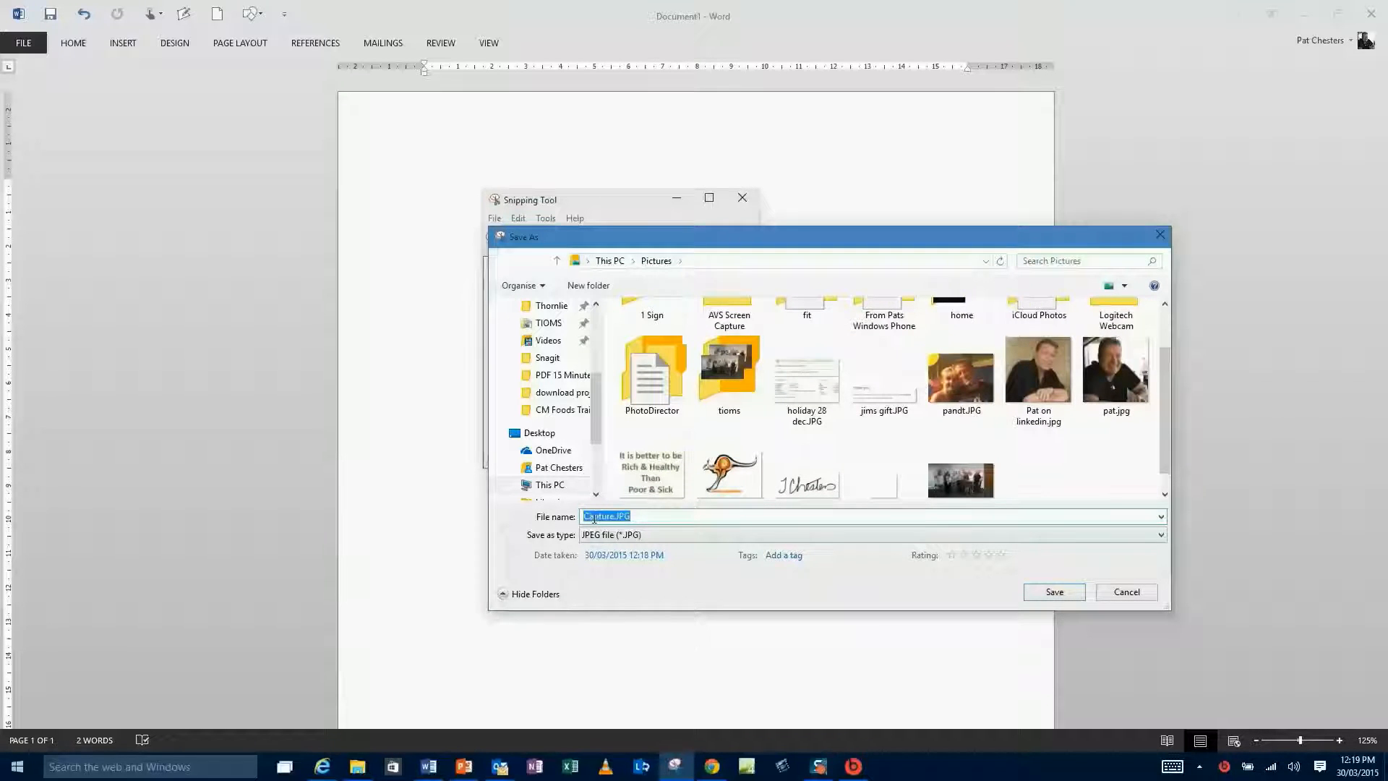
pyautogui.write('my signa')
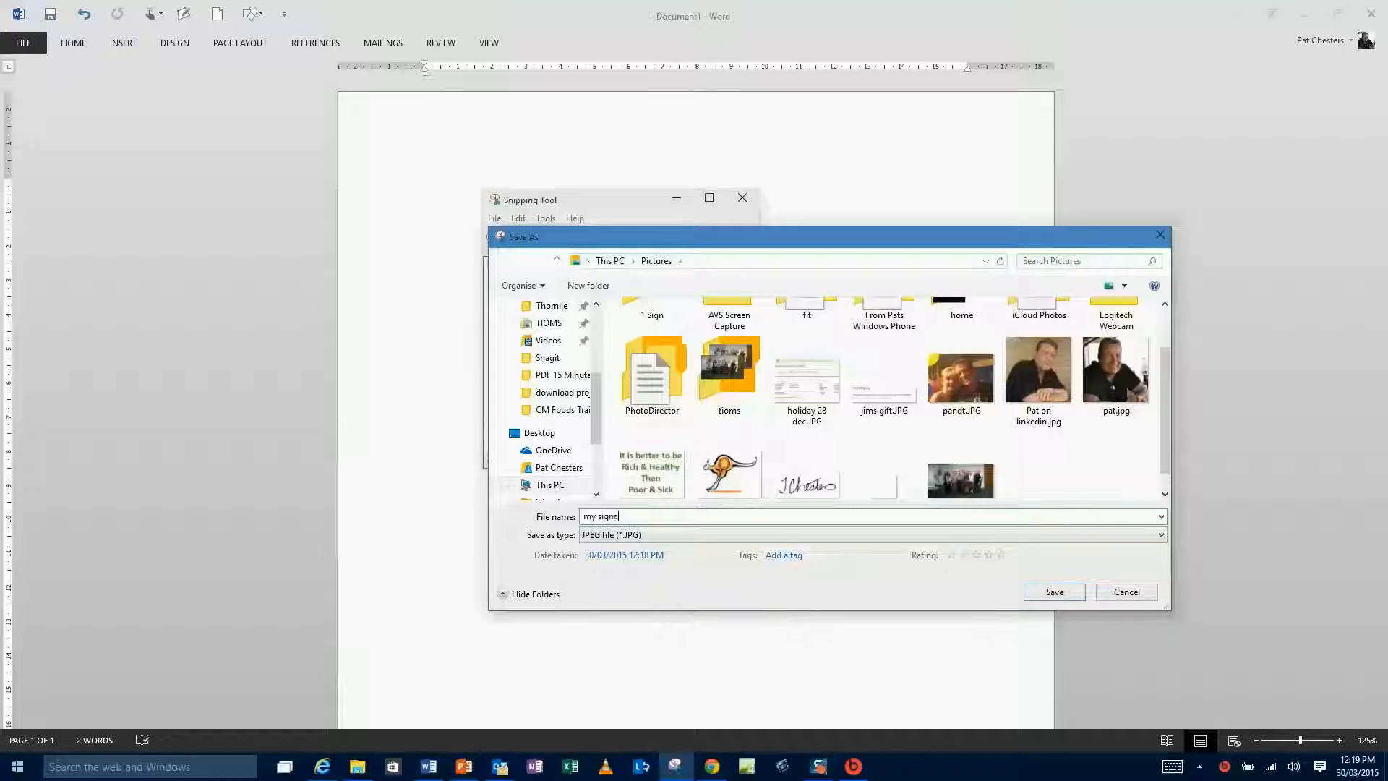
pyautogui.write('ture')
pyautogui.click(1055, 592)
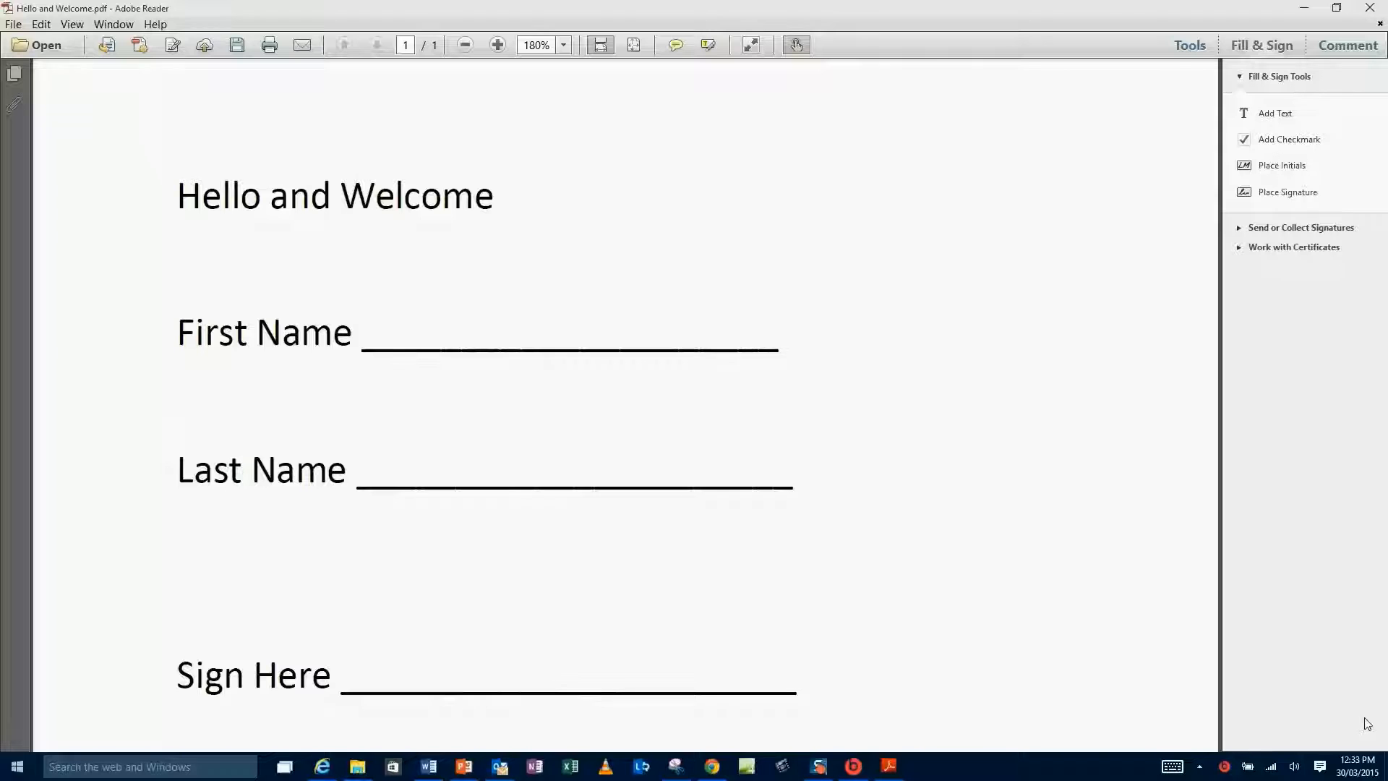
# Create a new signature in Fill & Sign from the my signature.JPG image.
pyautogui.click(1263, 49)
pyautogui.click(1263, 49)
pyautogui.click(1264, 50)
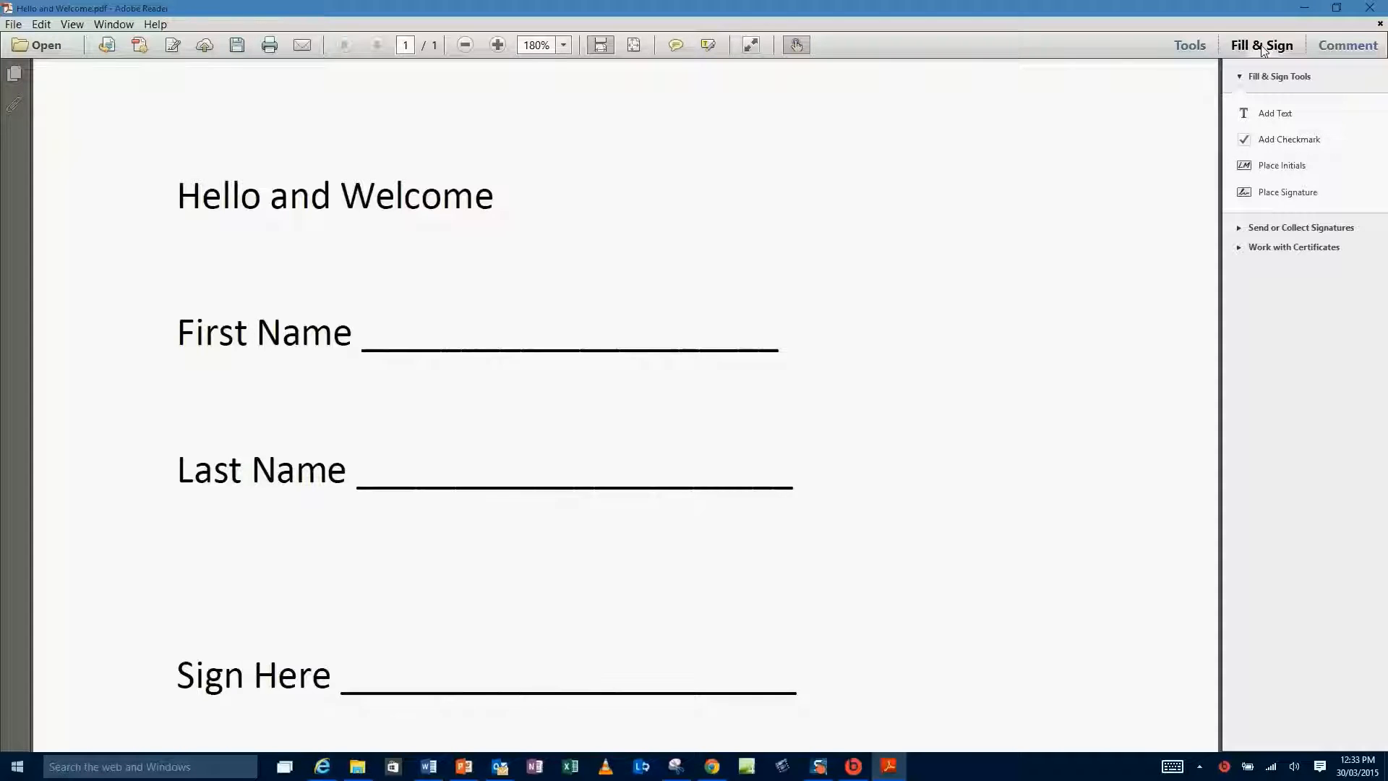
pyautogui.click(1302, 196)
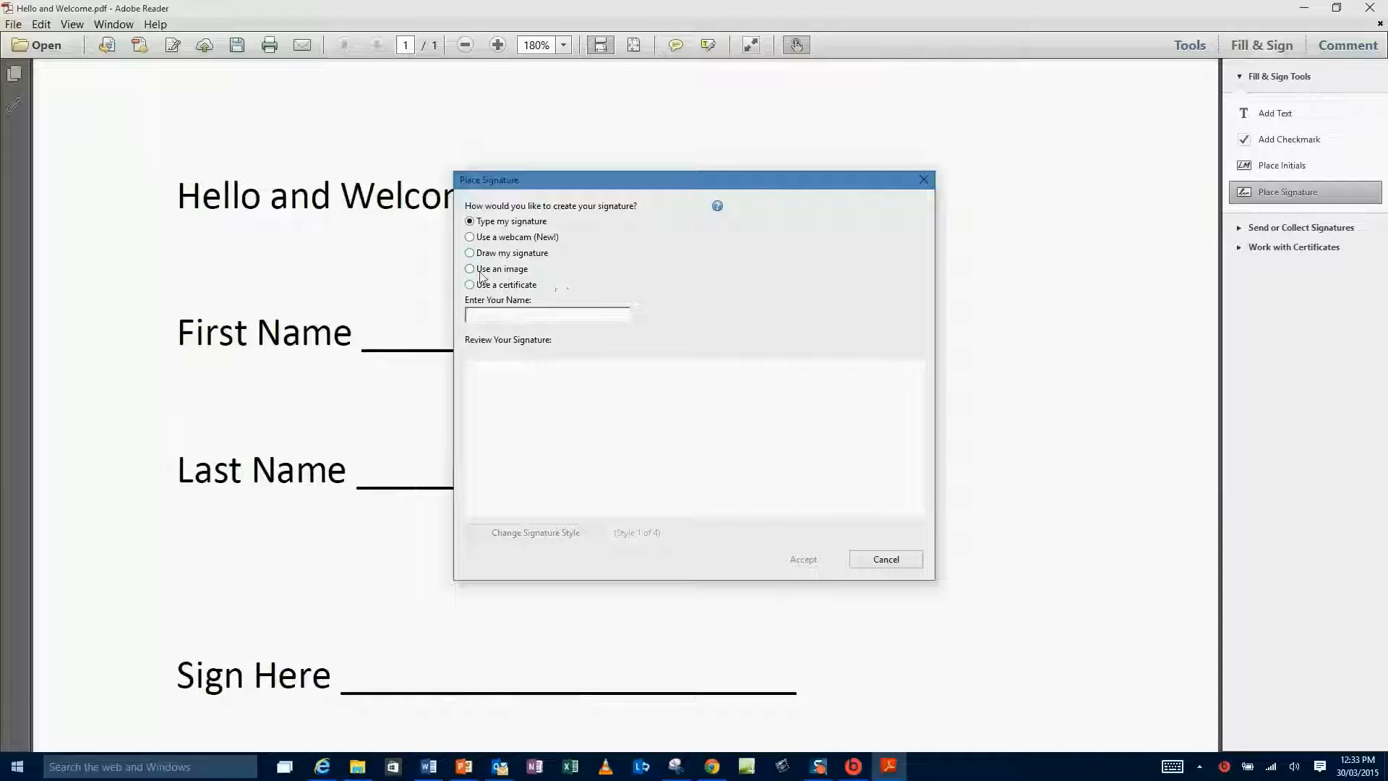
pyautogui.click(470, 269)
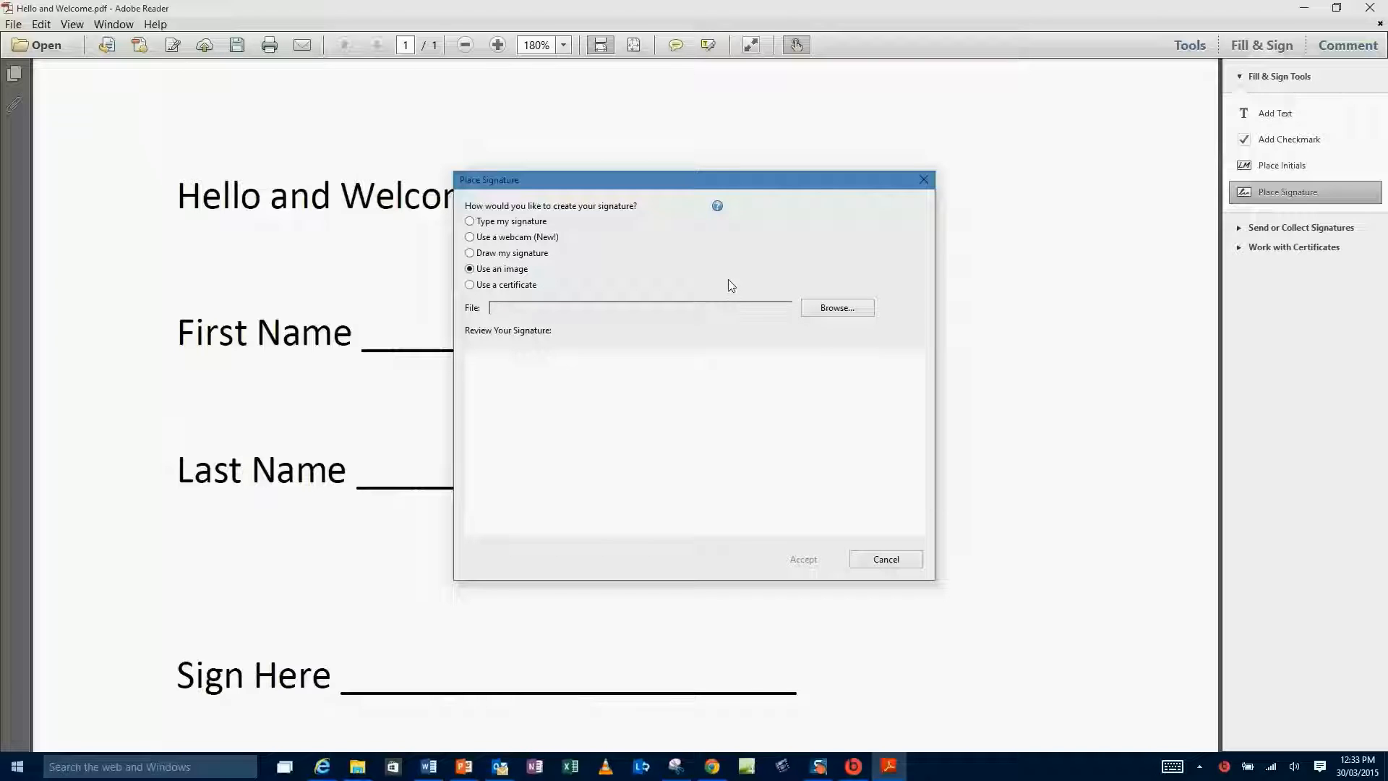
pyautogui.click(831, 308)
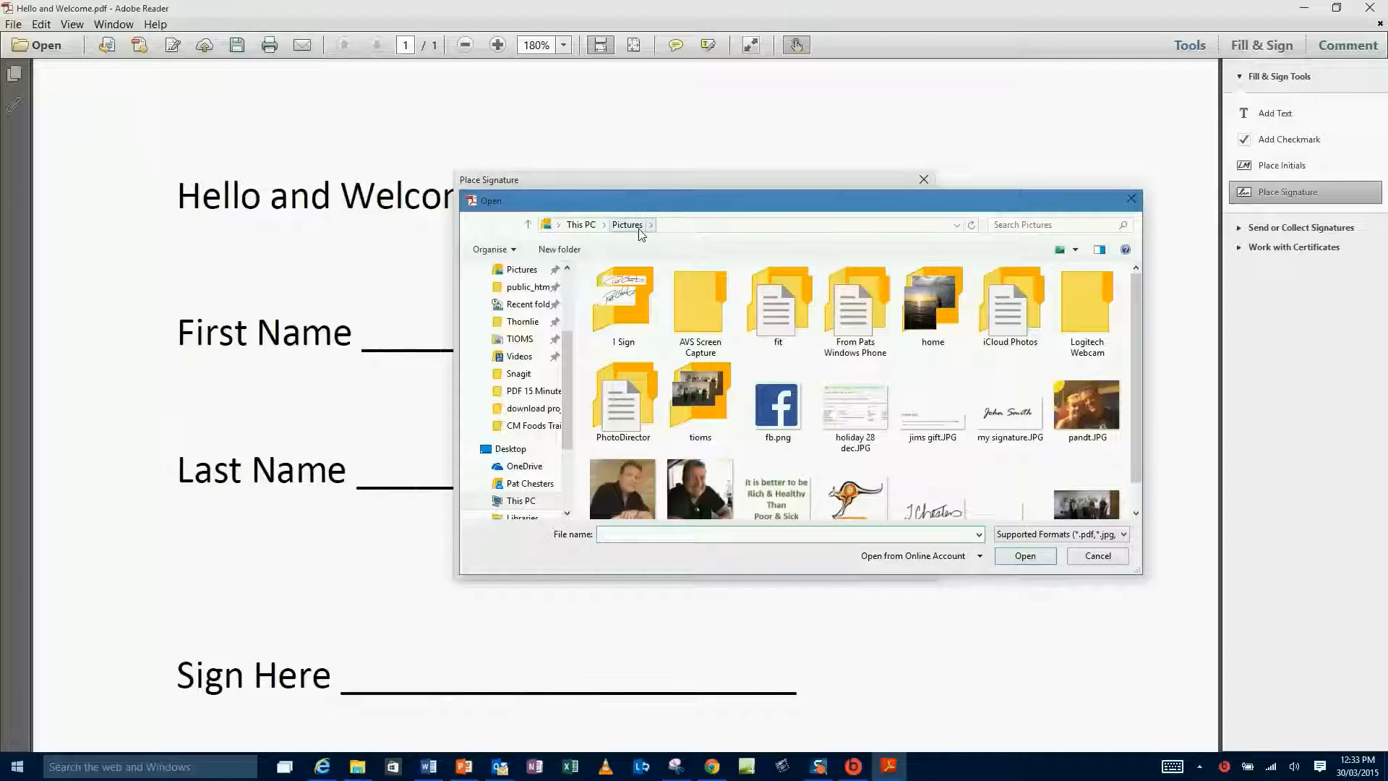
pyautogui.click(1007, 440)
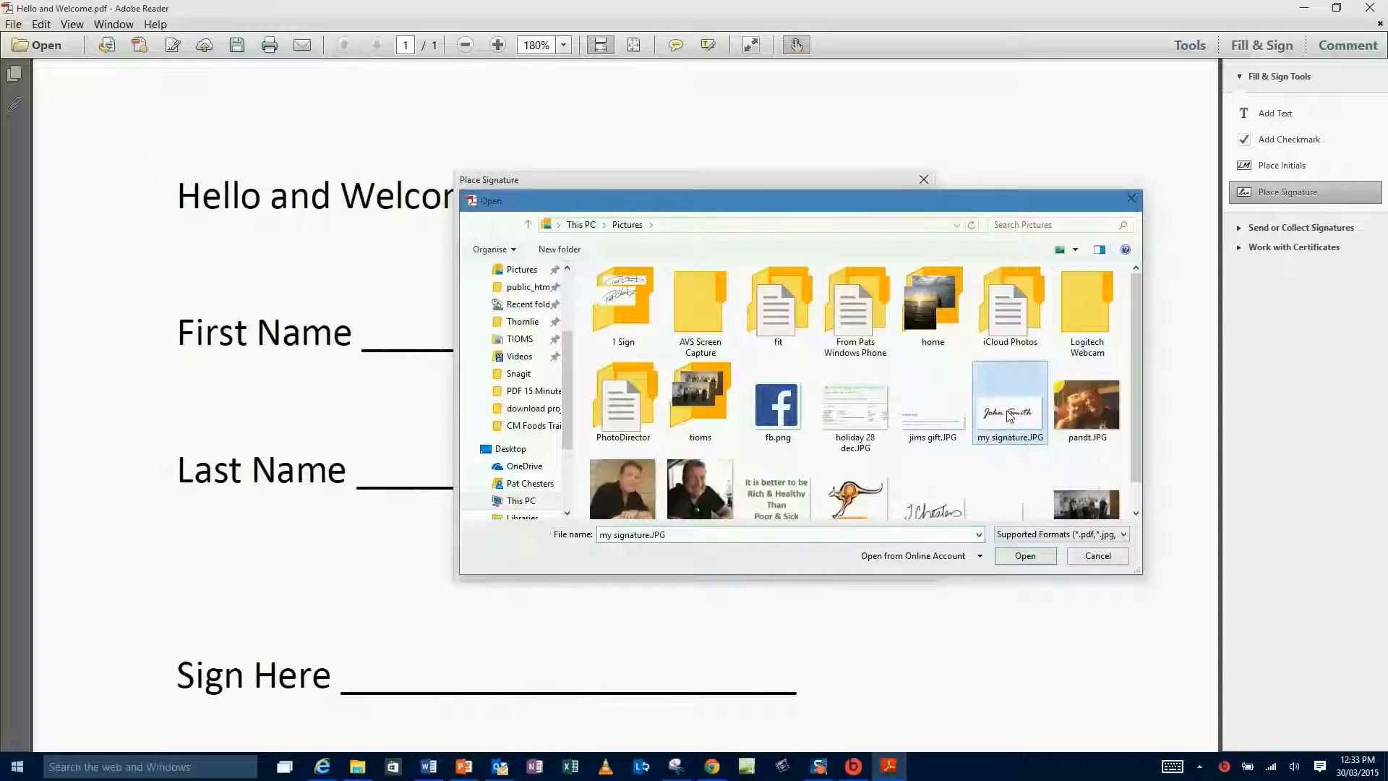
pyautogui.click(1024, 555)
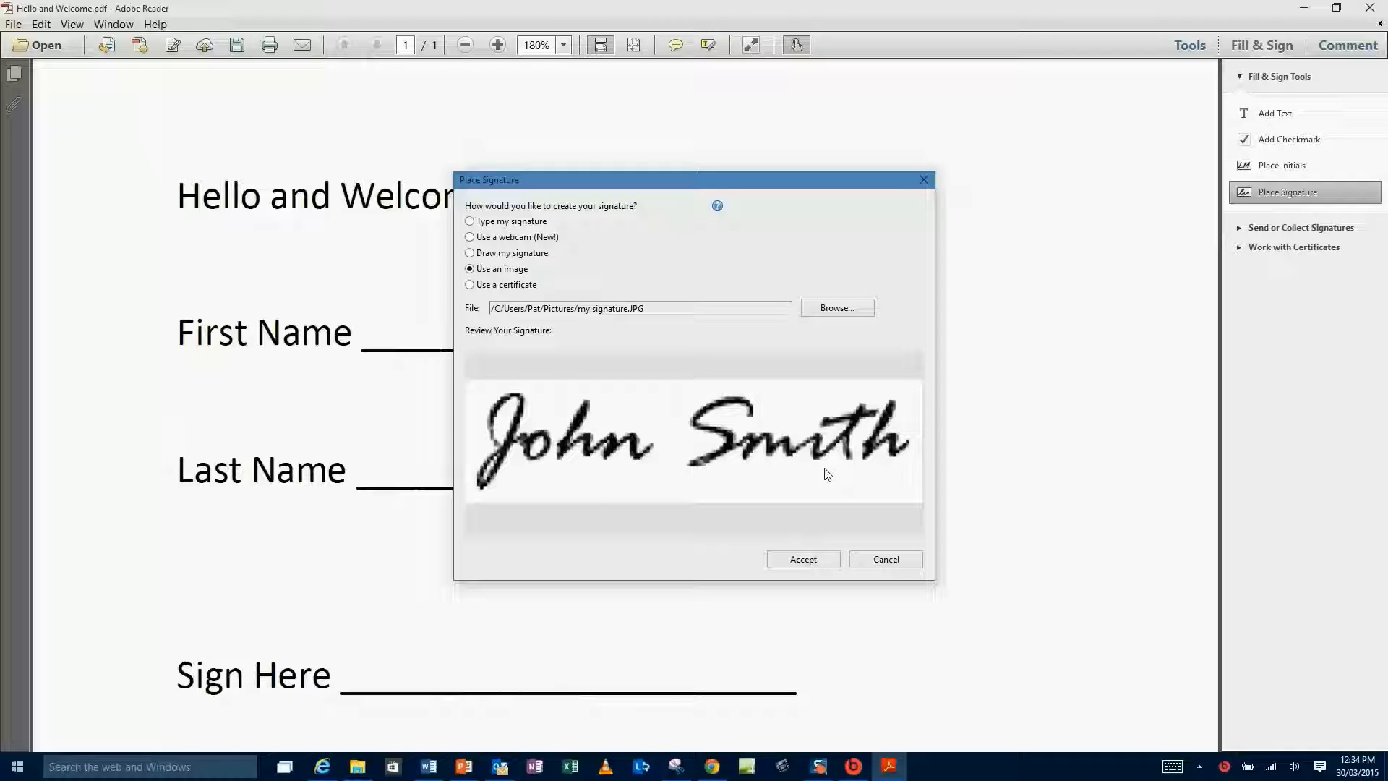
# Accept the image signature, place it on the Sign Here line and shrink it to fit.
pyautogui.click(802, 559)
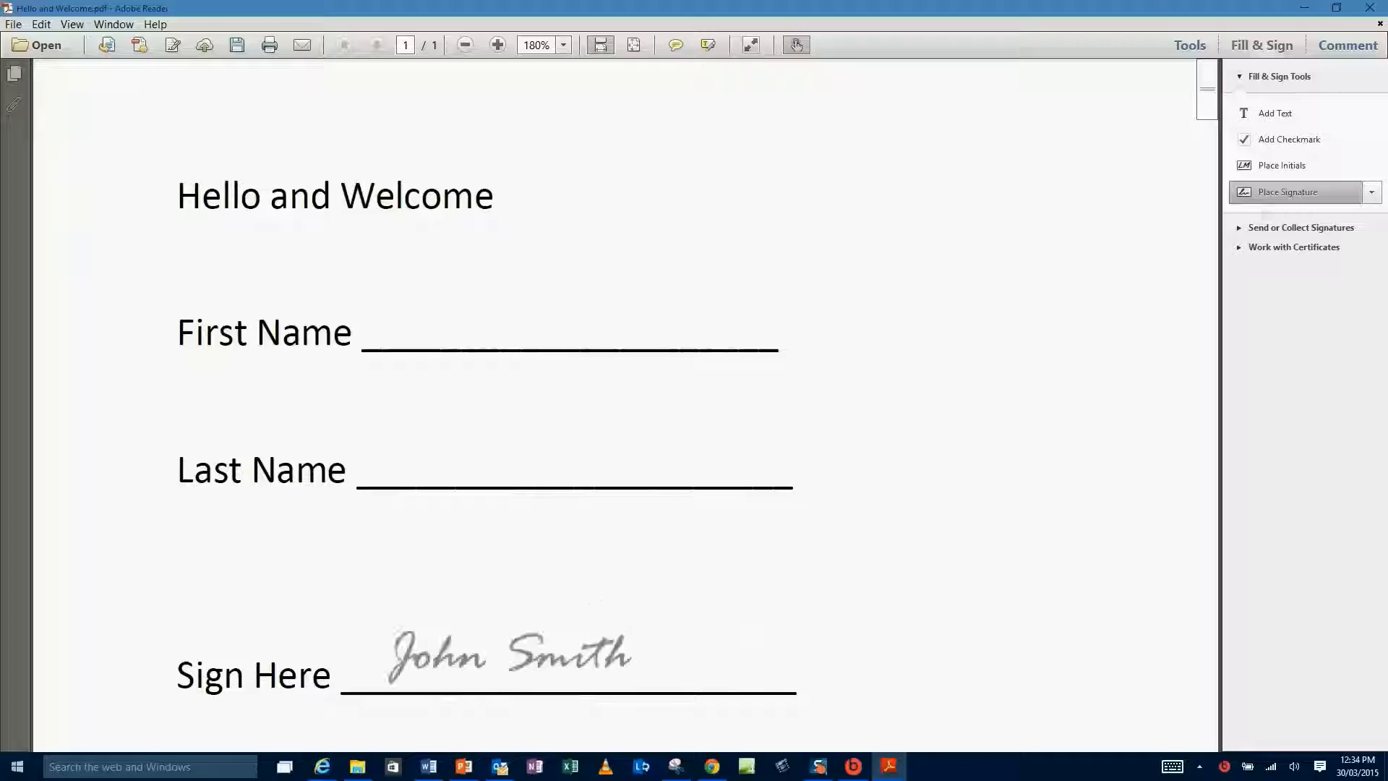
pyautogui.click(509, 658)
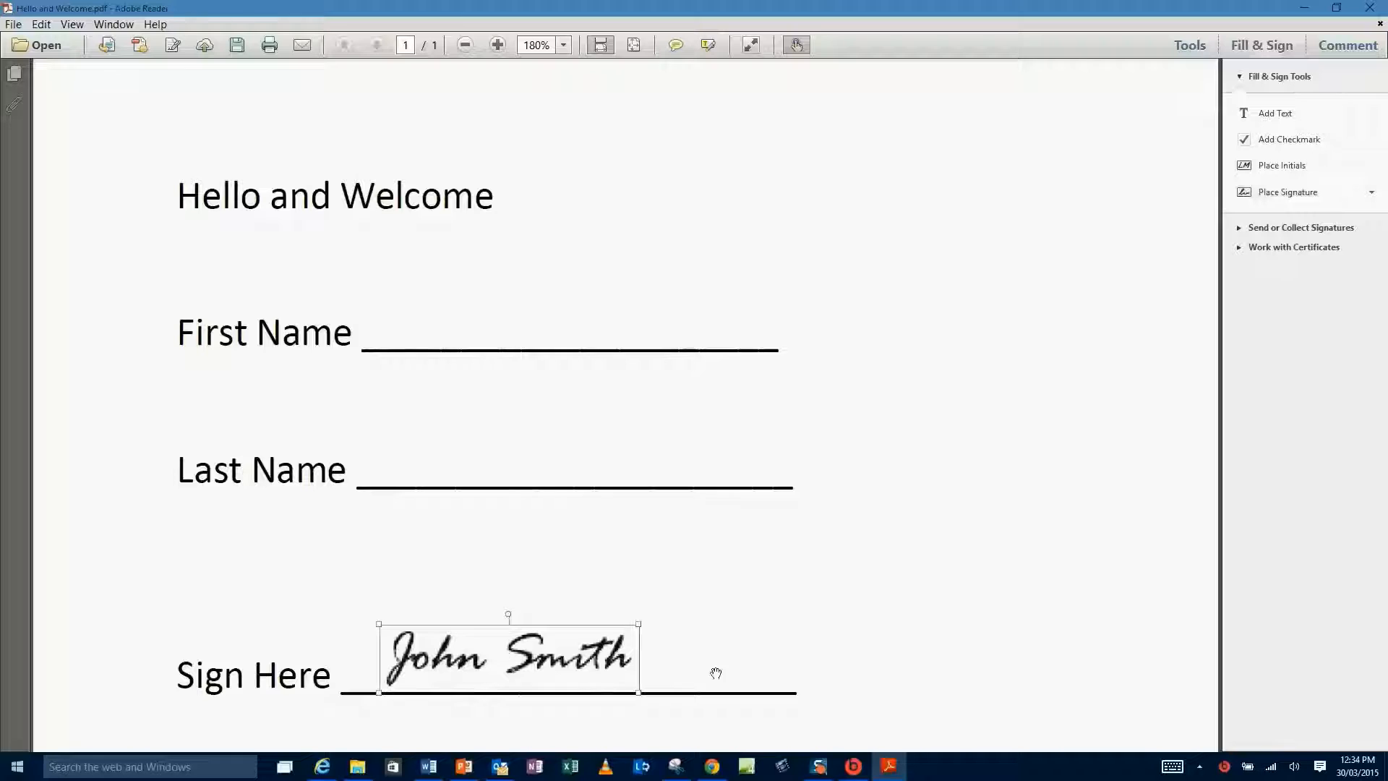
pyautogui.moveTo(640, 631); pyautogui.dragTo(595, 636)
pyautogui.click(766, 631)
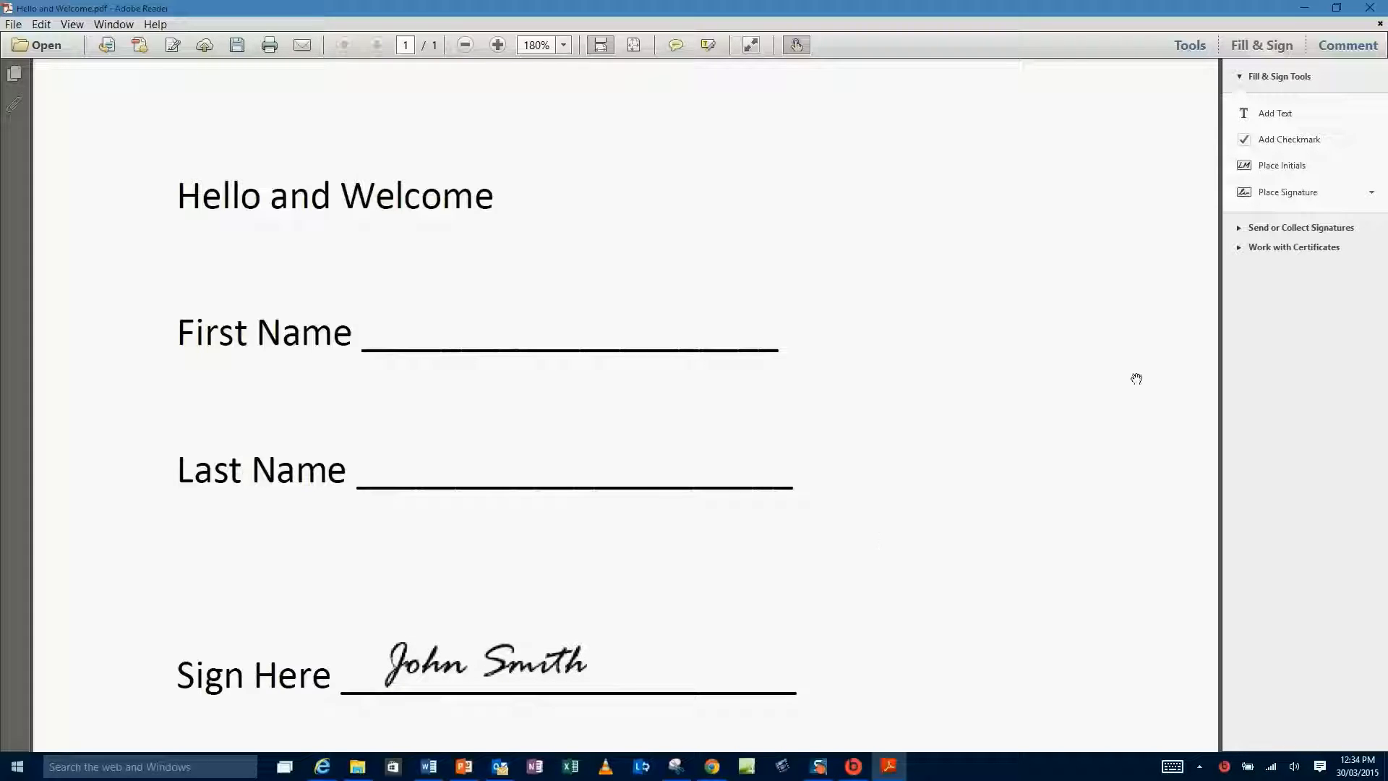
pyautogui.click(1373, 193)
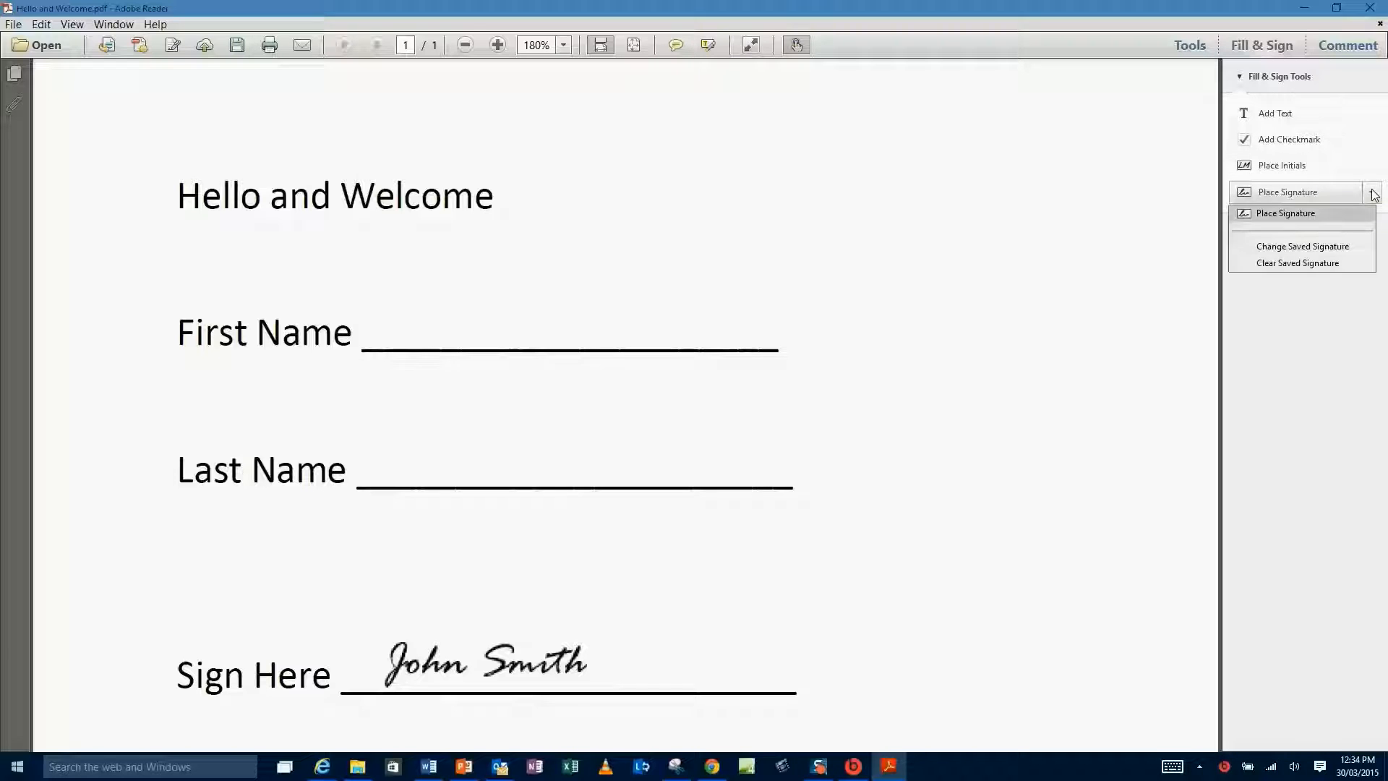
pyautogui.click(1287, 213)
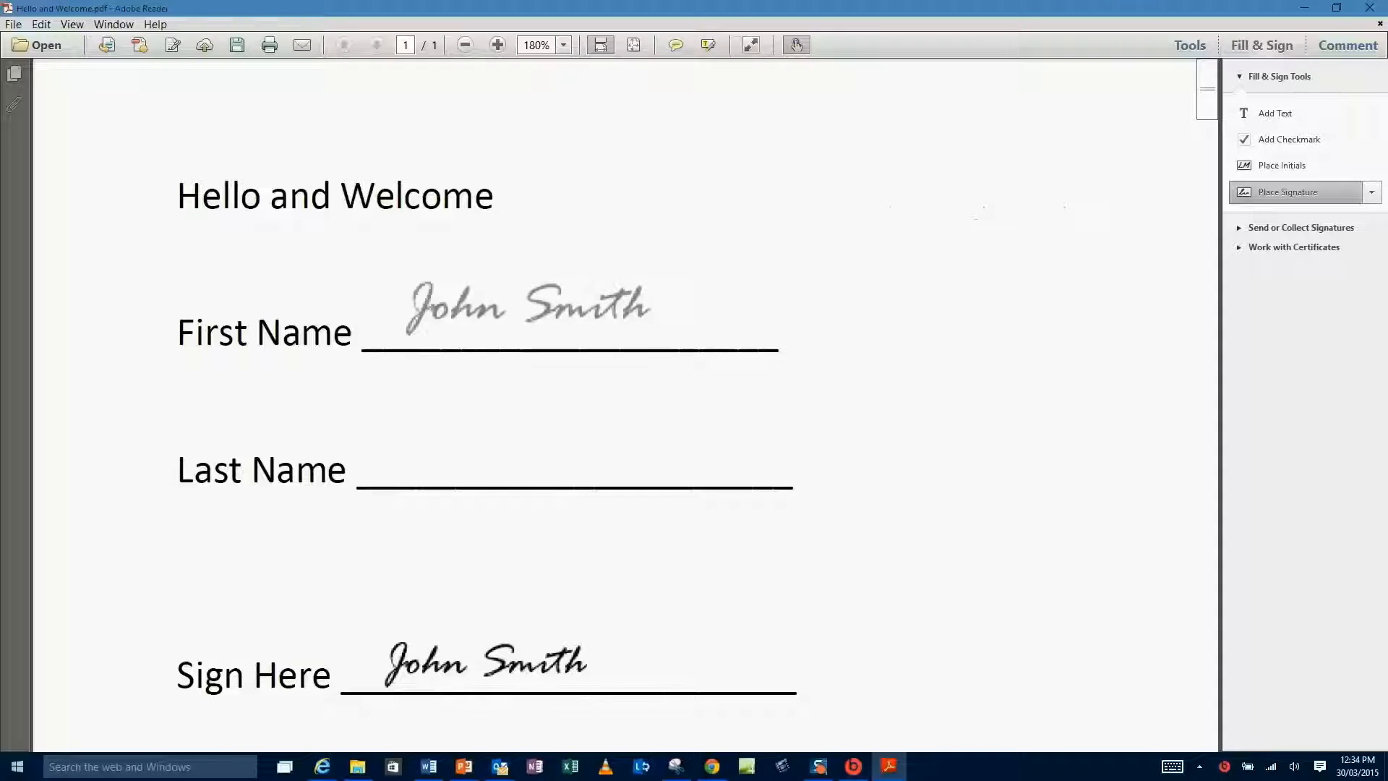
# Place the image signature on both the First Name and Last Name lines.
pyautogui.click(410, 329)
pyautogui.click(1266, 195)
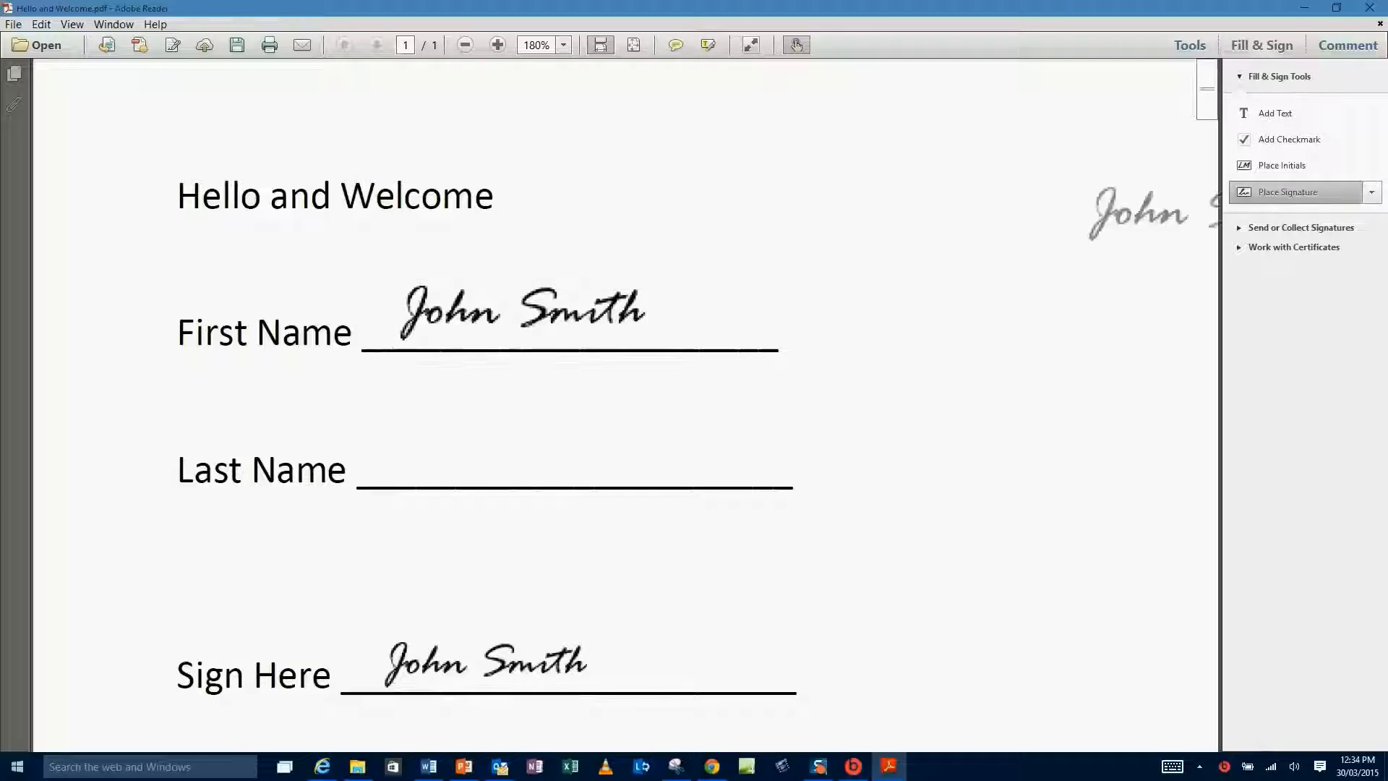
pyautogui.click(412, 469)
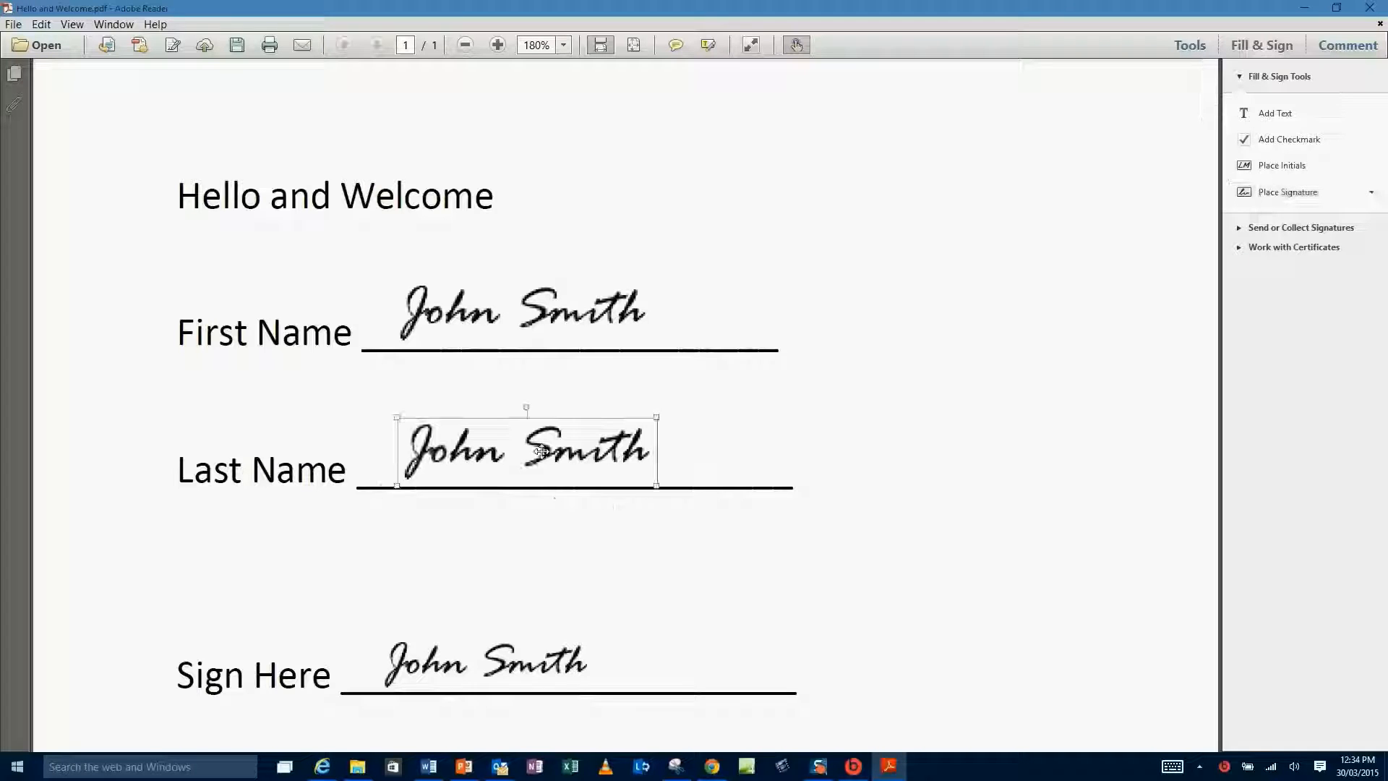
pyautogui.click(1055, 493)
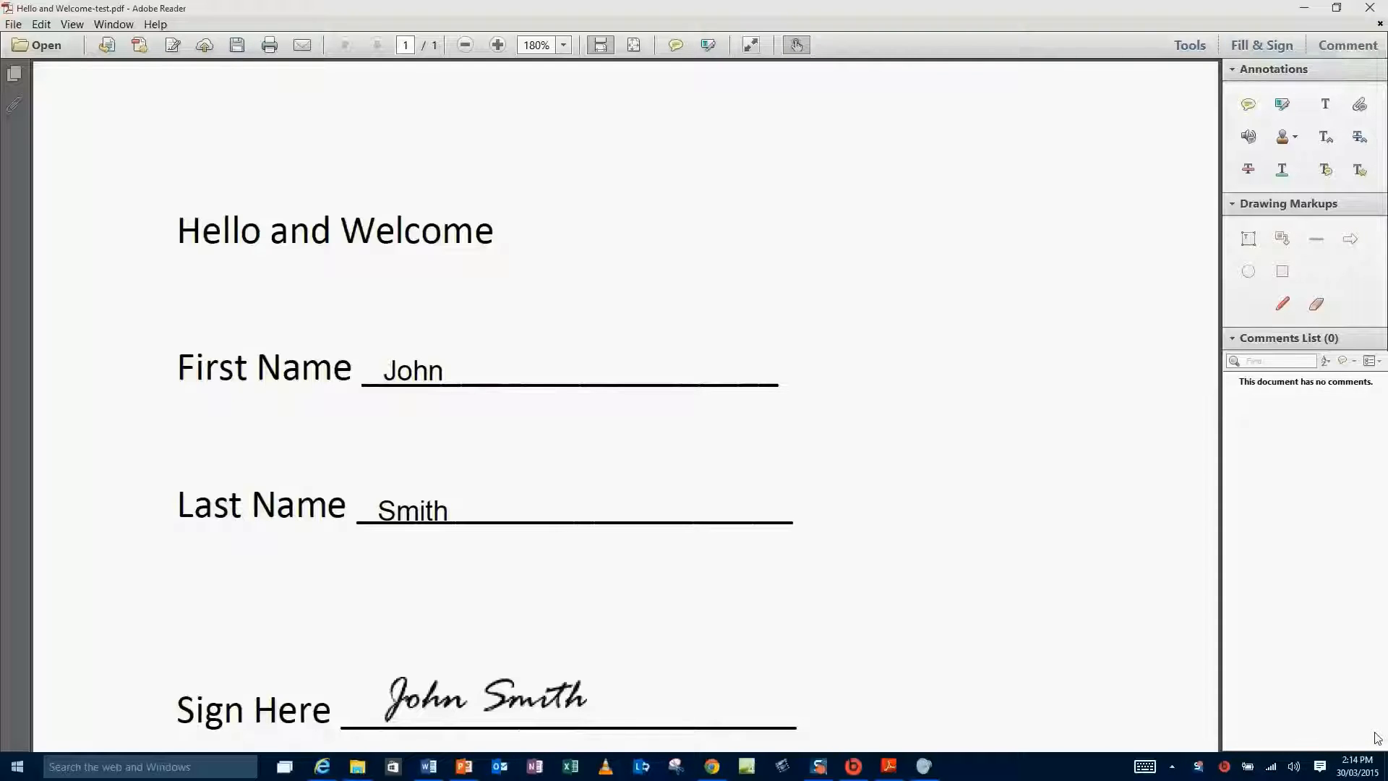
pyautogui.click(1248, 106)
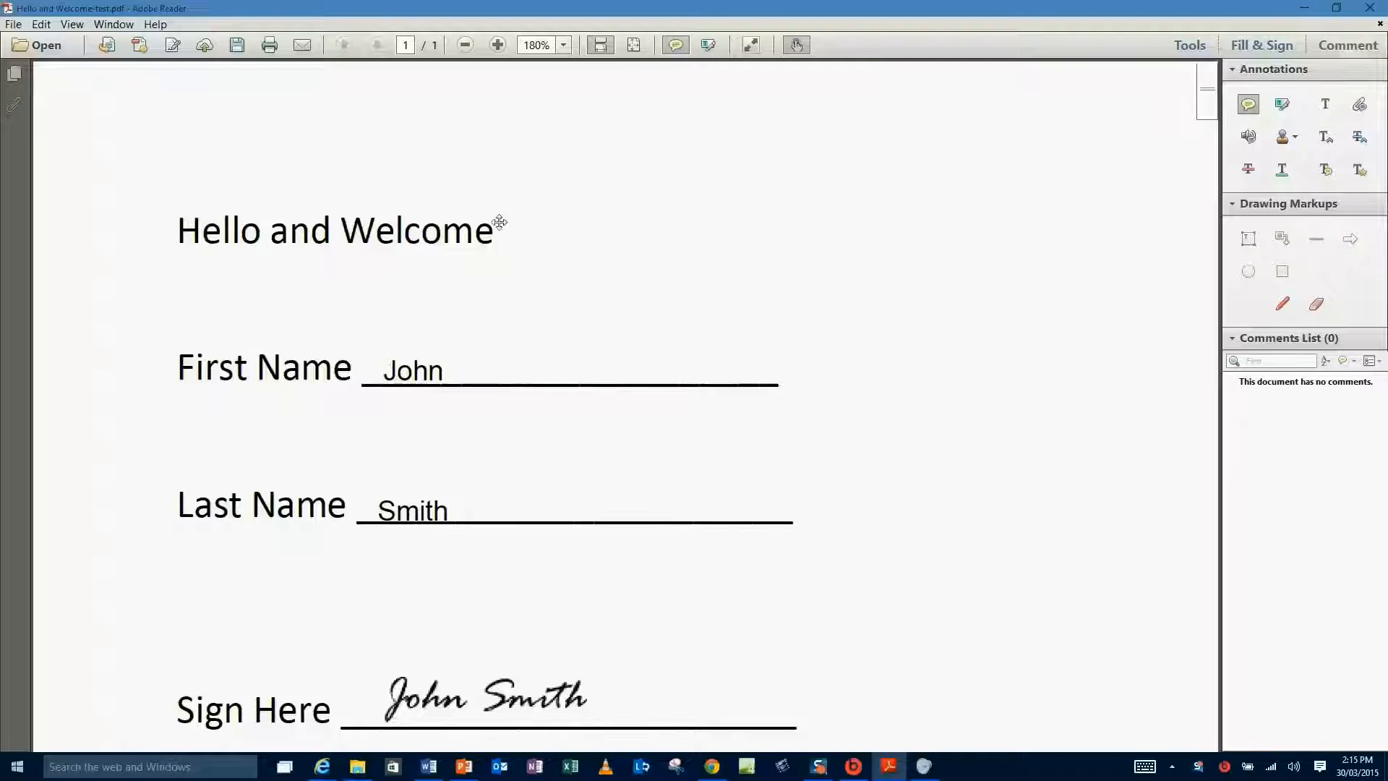
pyautogui.click(499, 222)
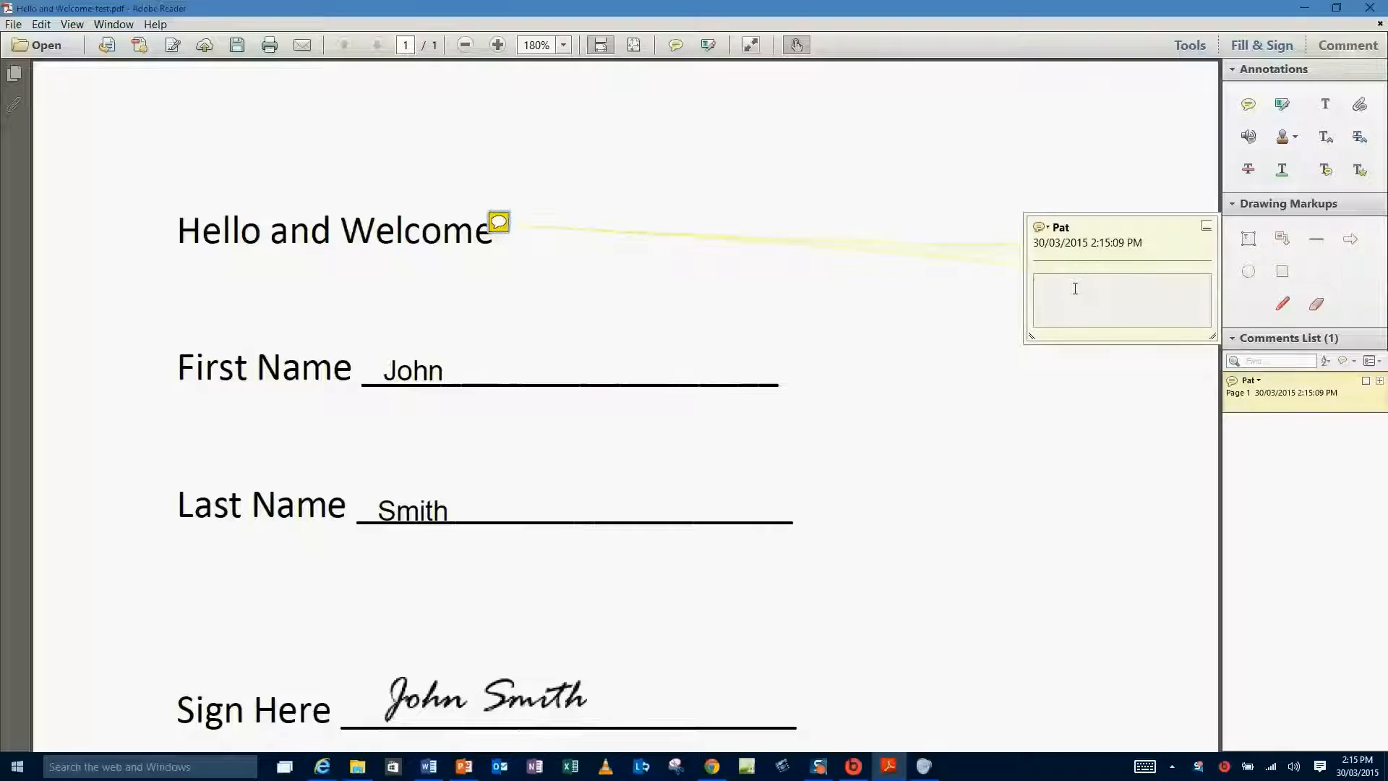
pyautogui.write('is')
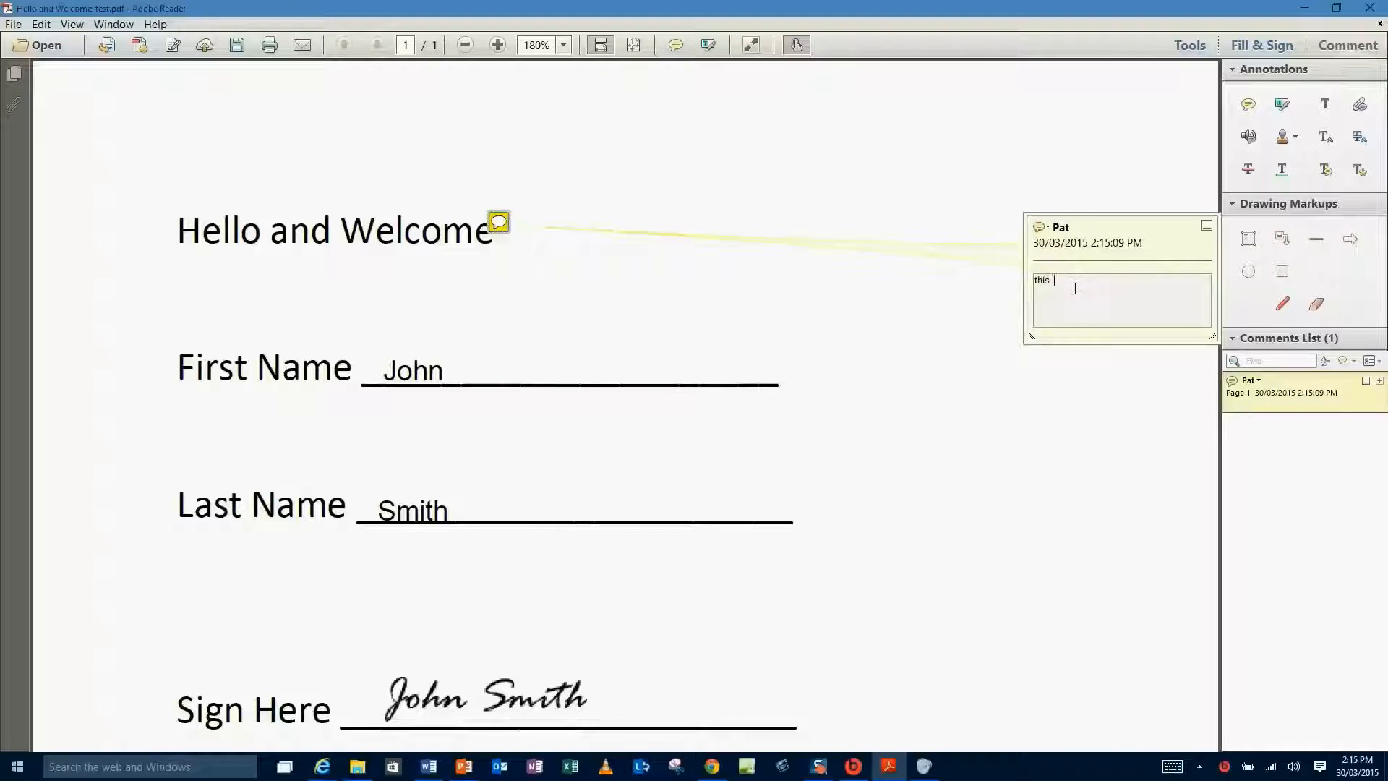
pyautogui.write(' is a not')
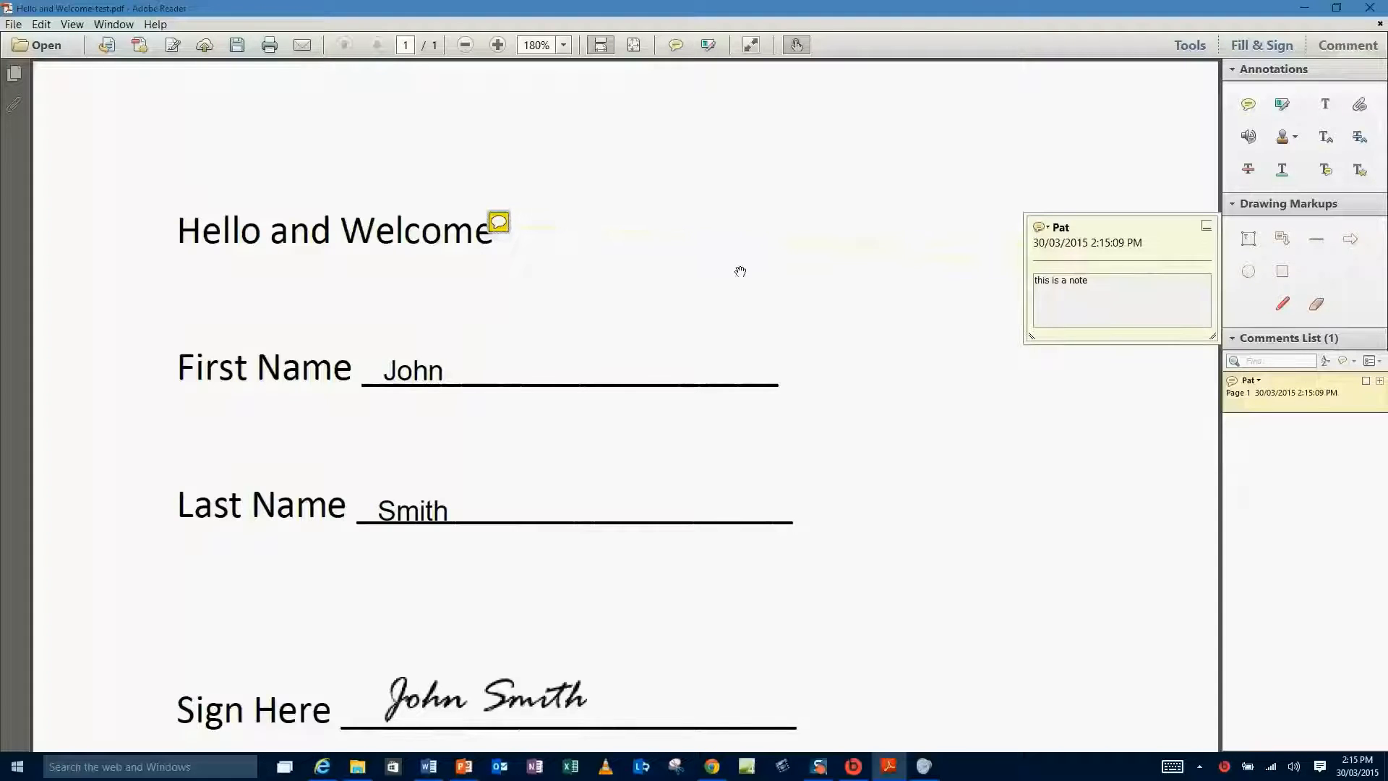
pyautogui.click(737, 272)
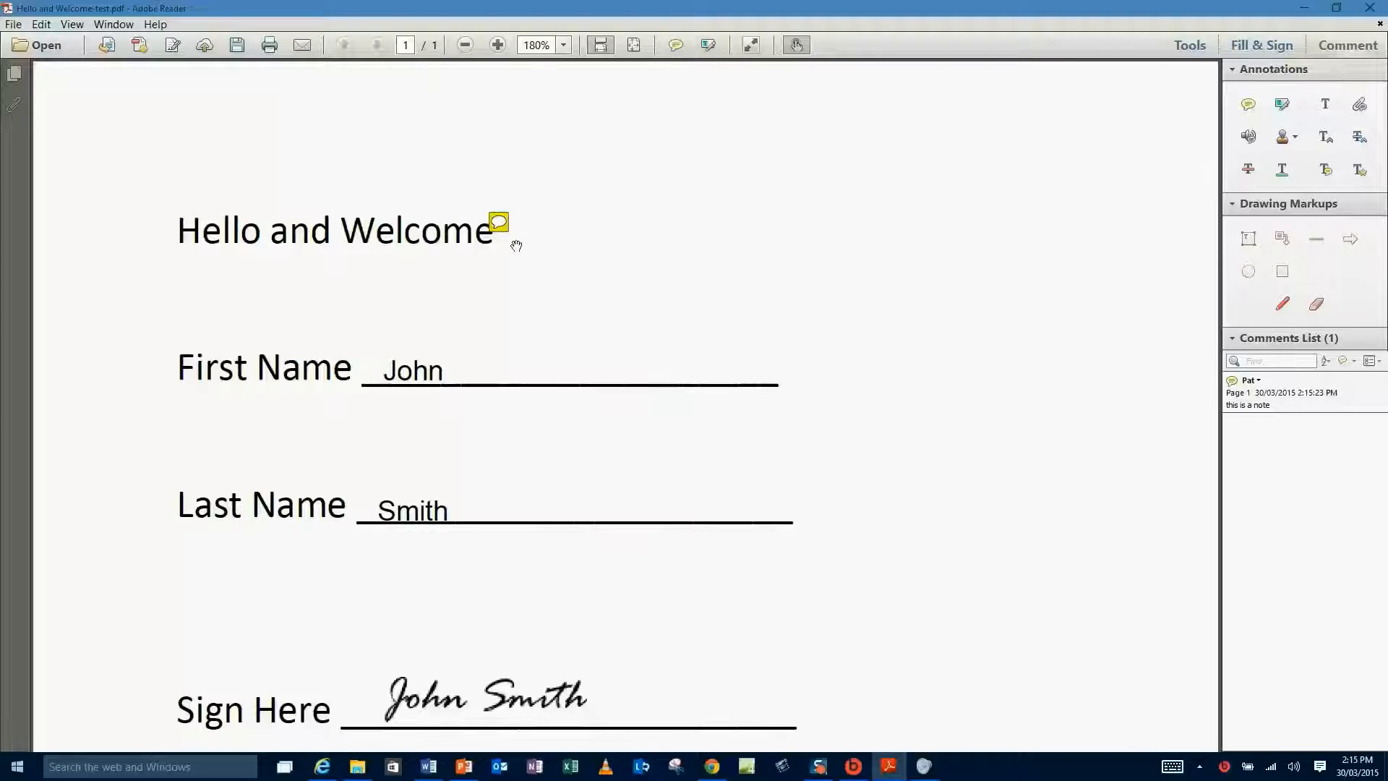
pyautogui.moveTo(503, 224)
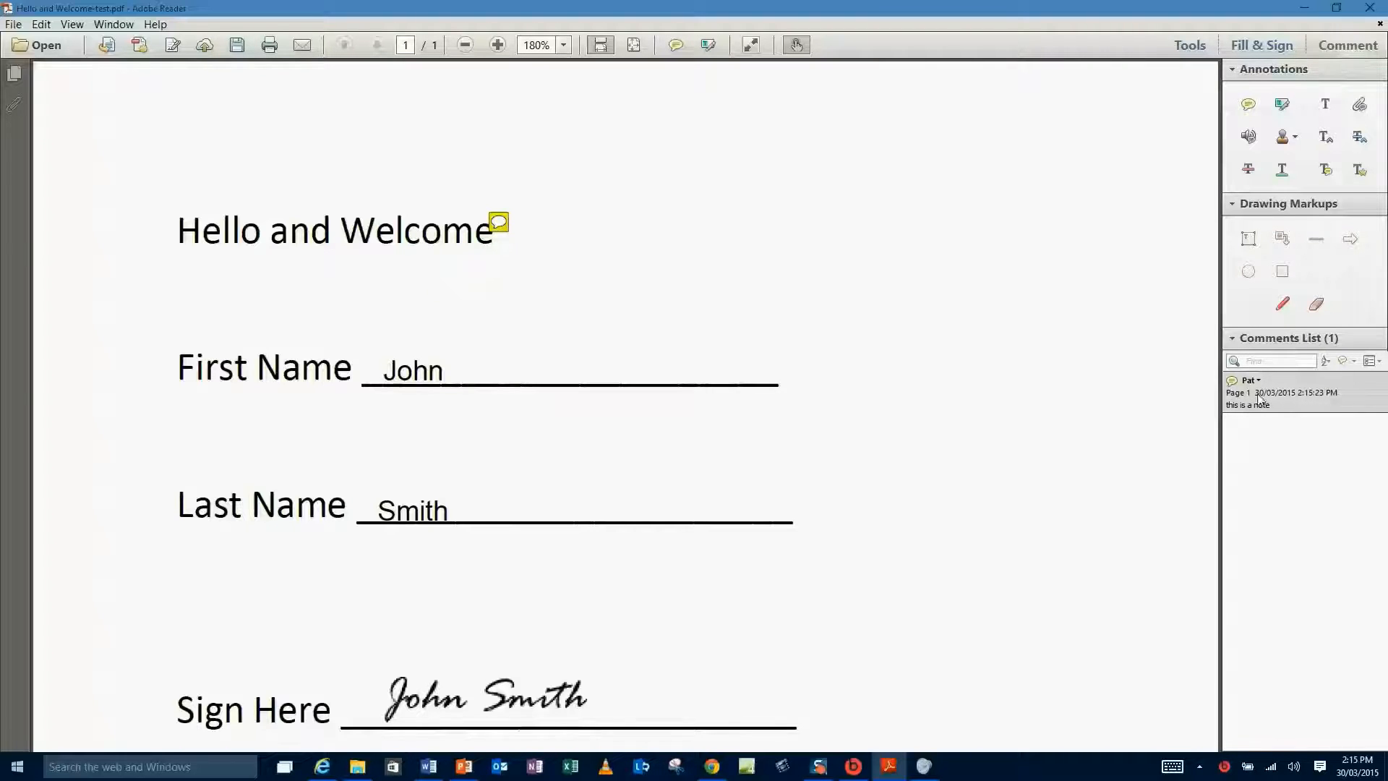
pyautogui.click(504, 226)
pyautogui.doubleClick(500, 226)
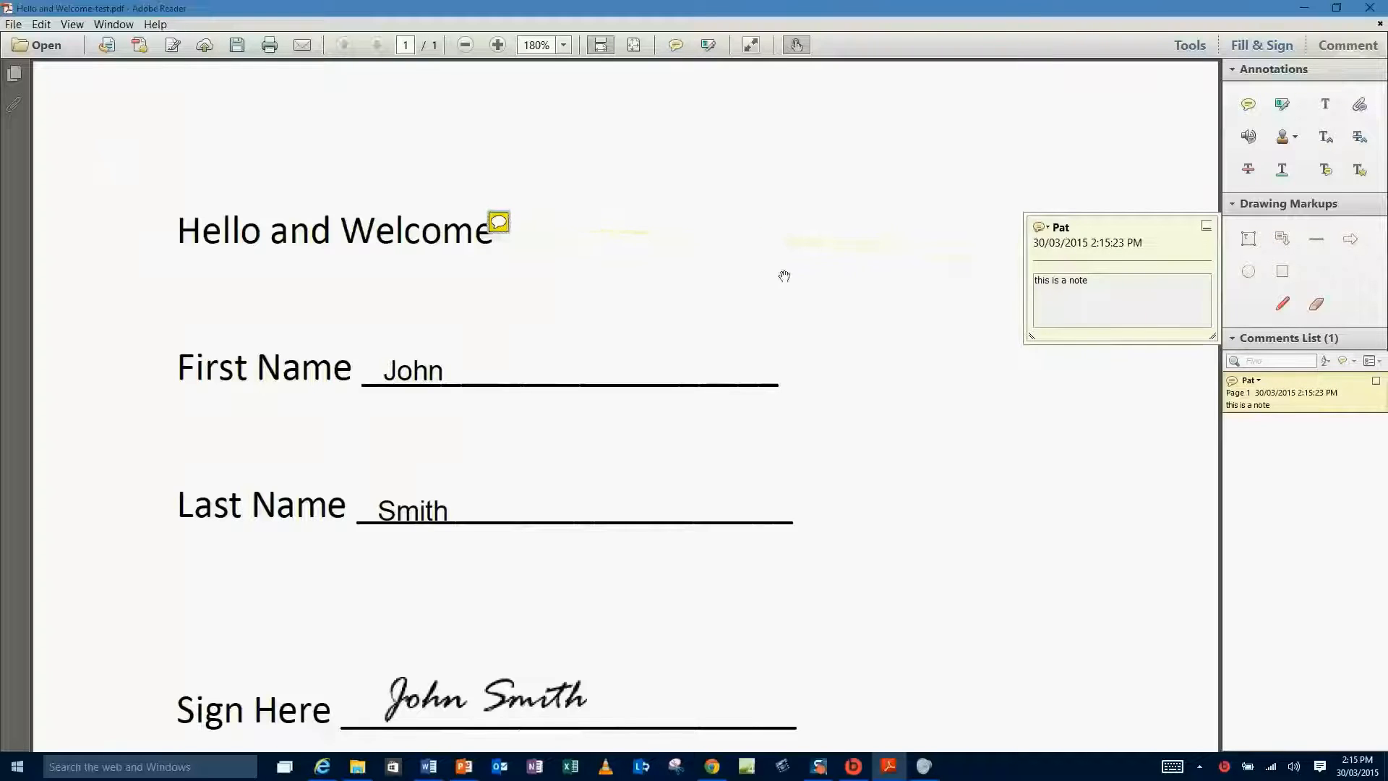
pyautogui.click(1019, 179)
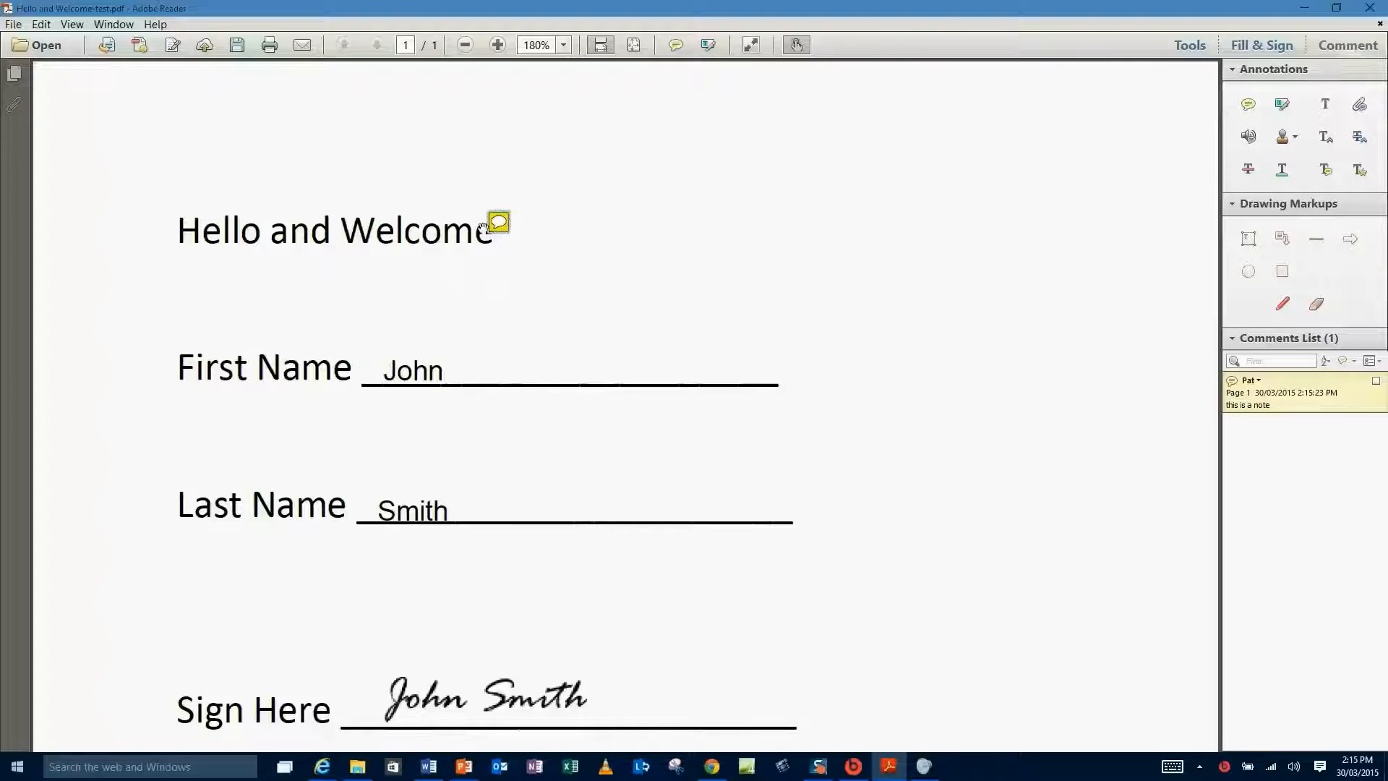
pyautogui.moveTo(498, 230)
pyautogui.press('Delete')
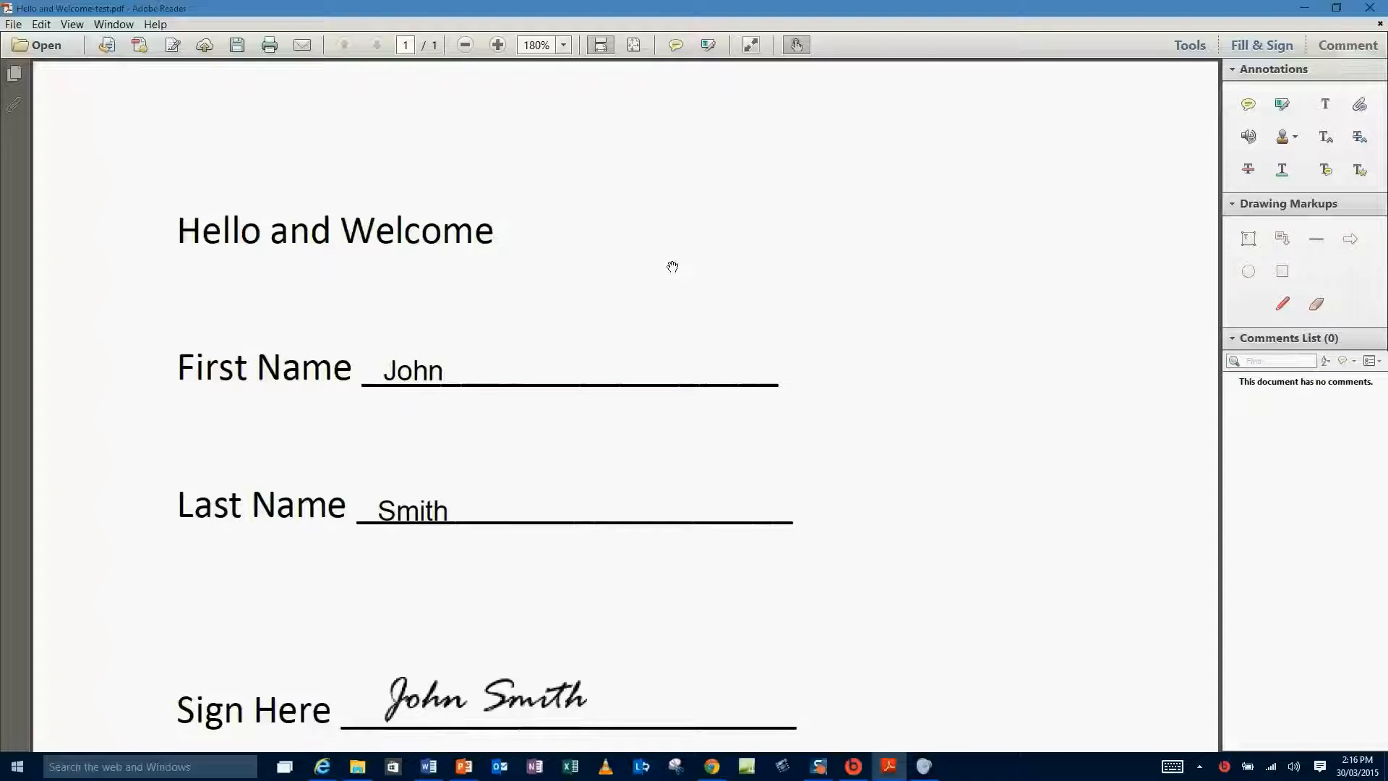
pyautogui.click(1278, 108)
pyautogui.moveTo(504, 238); pyautogui.dragTo(390, 282)
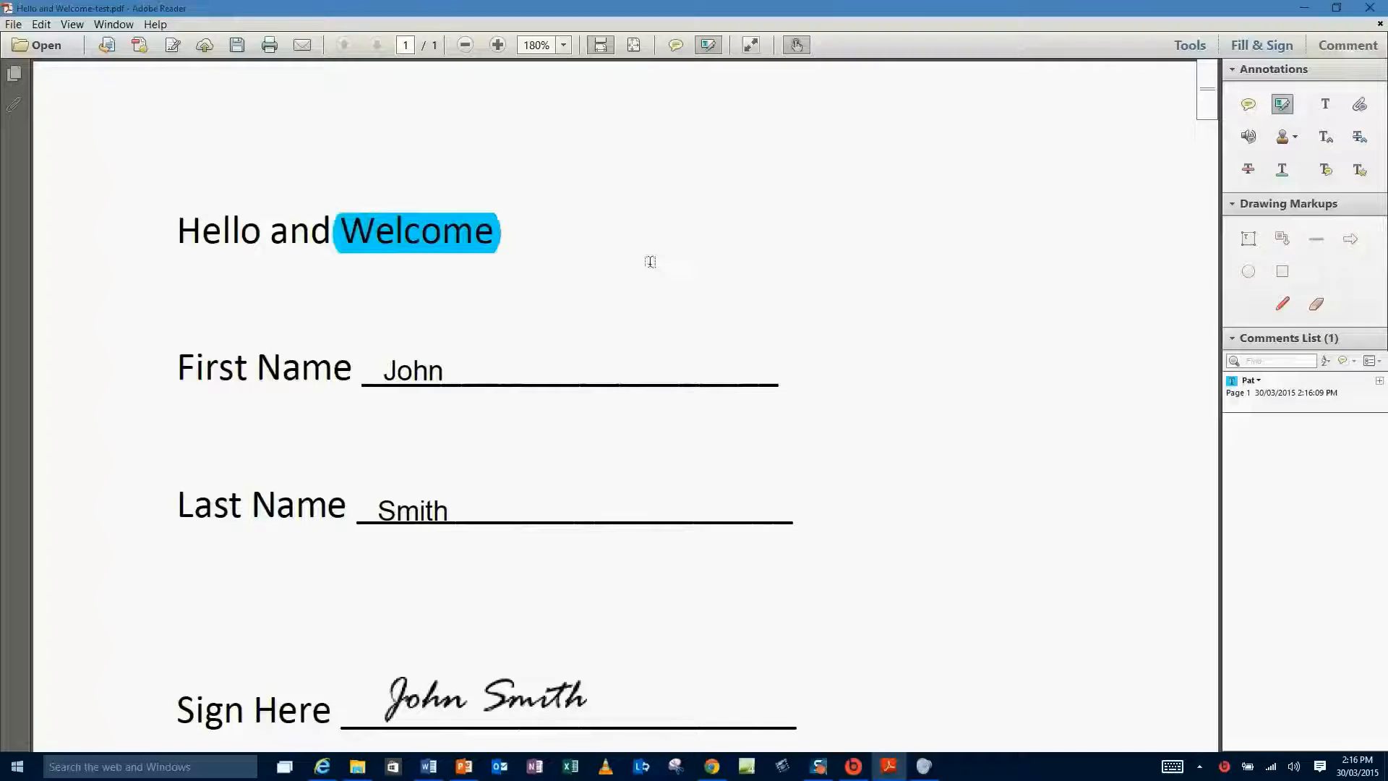
pyautogui.click(453, 248)
pyautogui.press('Delete')
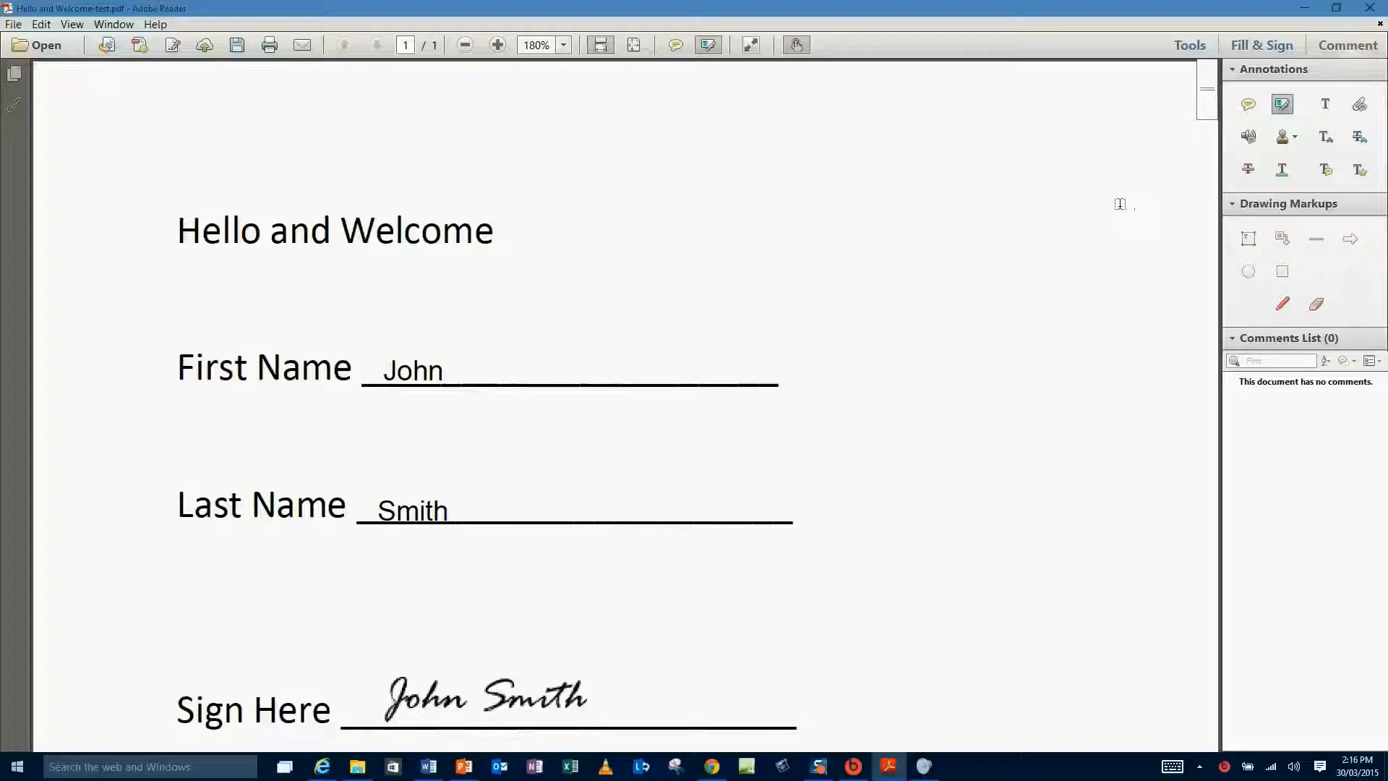
# Place an APPROVED dynamic stamp to the right of the Hello and Welcome heading.
pyautogui.click(1297, 140)
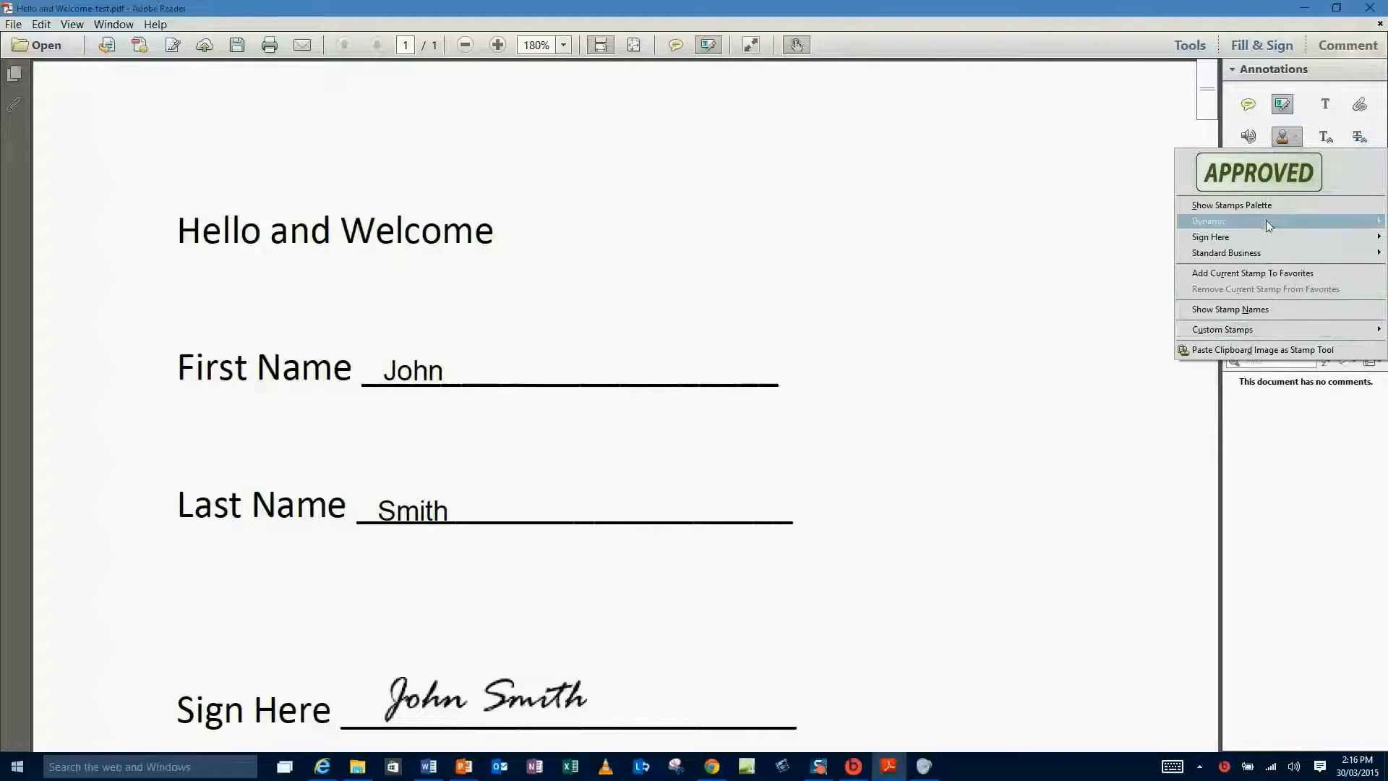
pyautogui.moveTo(1266, 222)
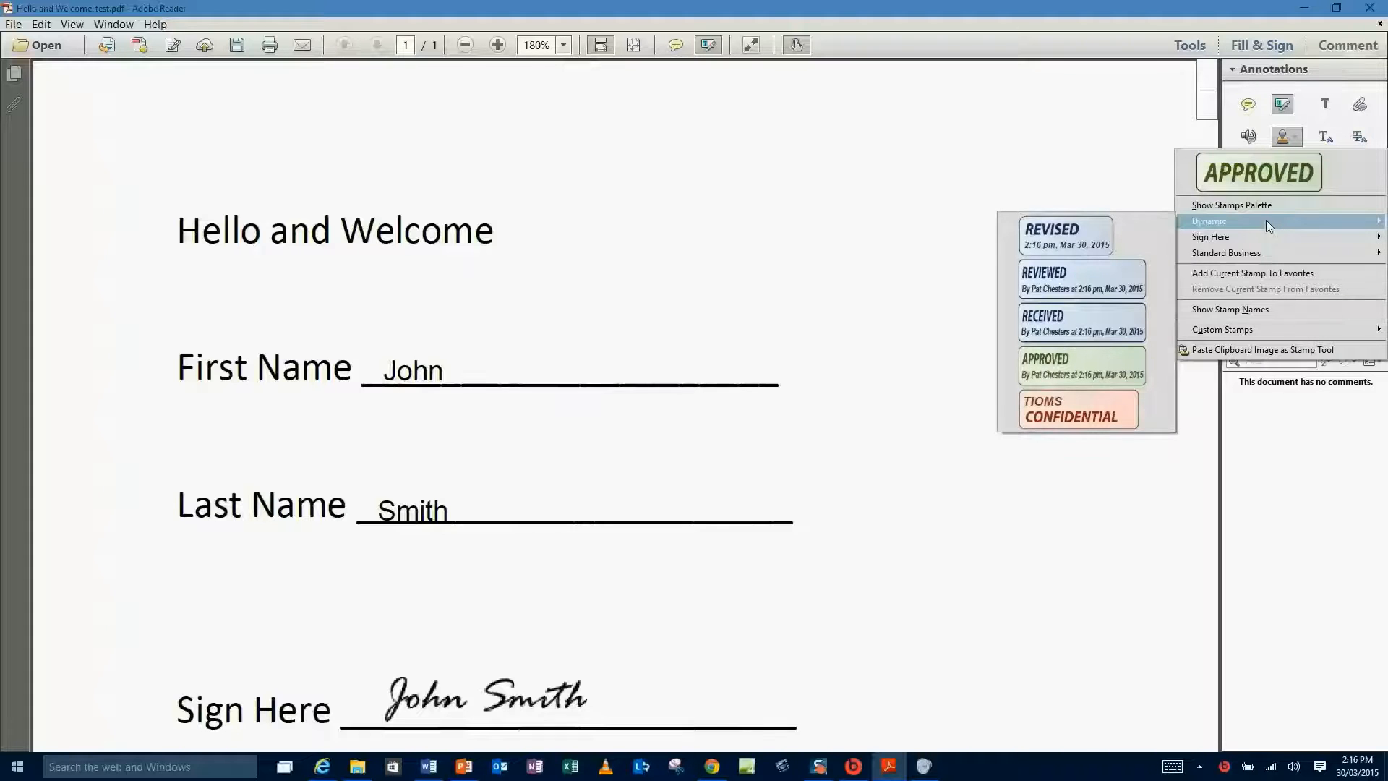
pyautogui.moveTo(1214, 223)
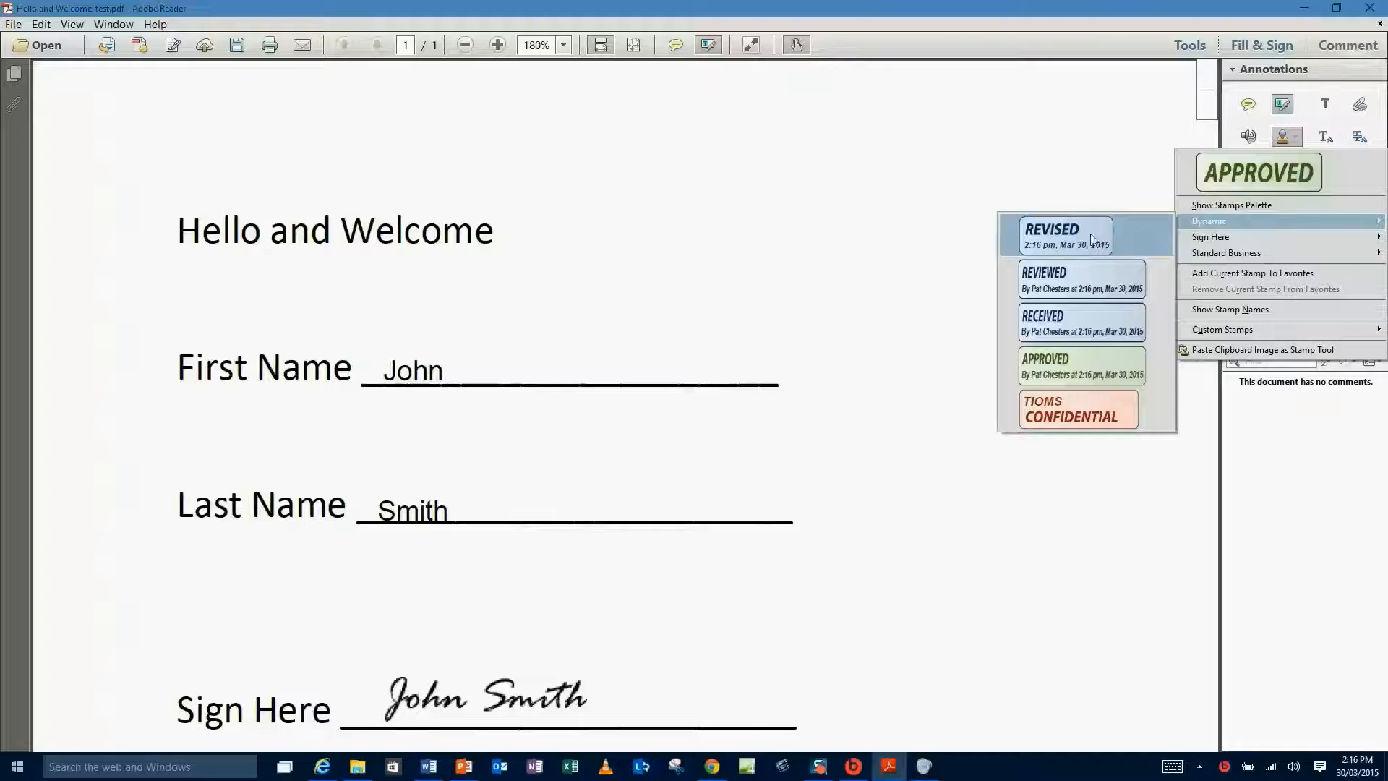
pyautogui.click(1074, 364)
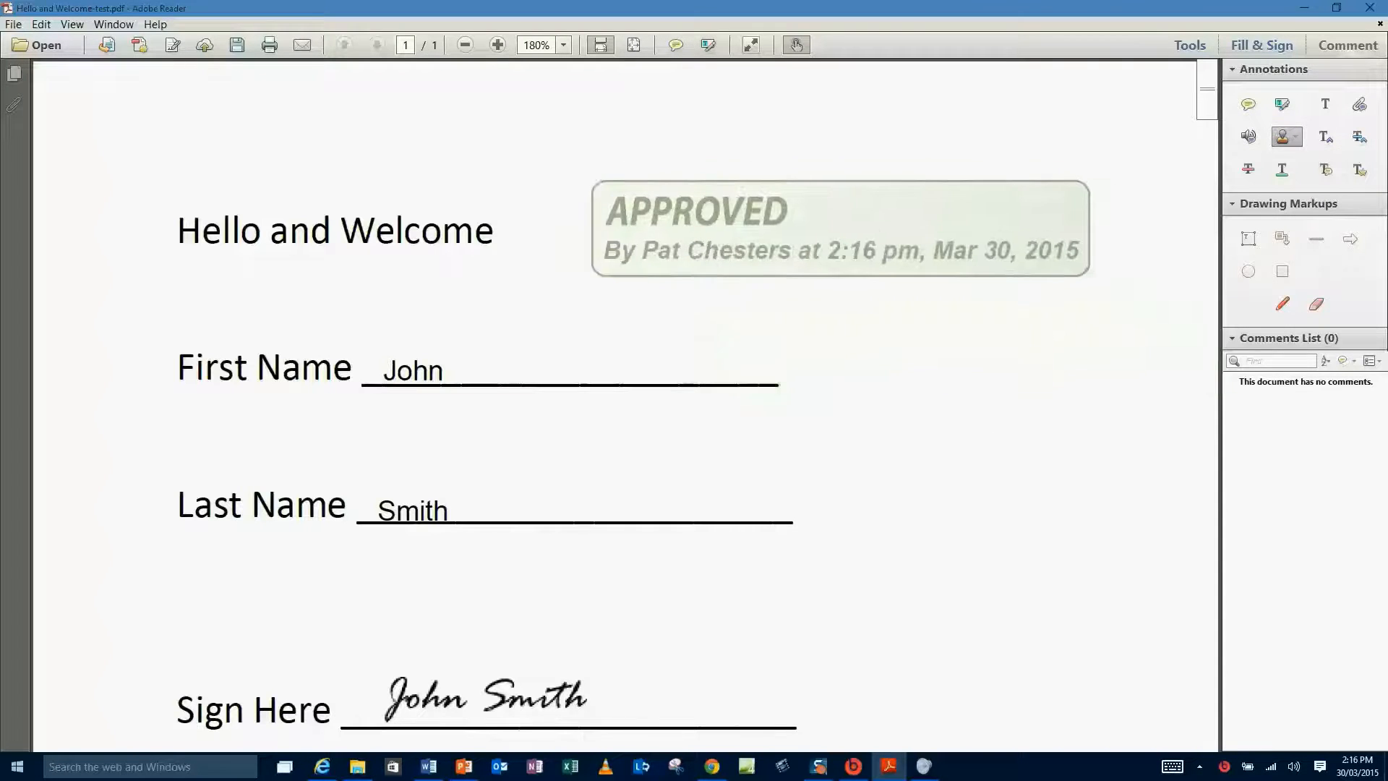
pyautogui.click(807, 230)
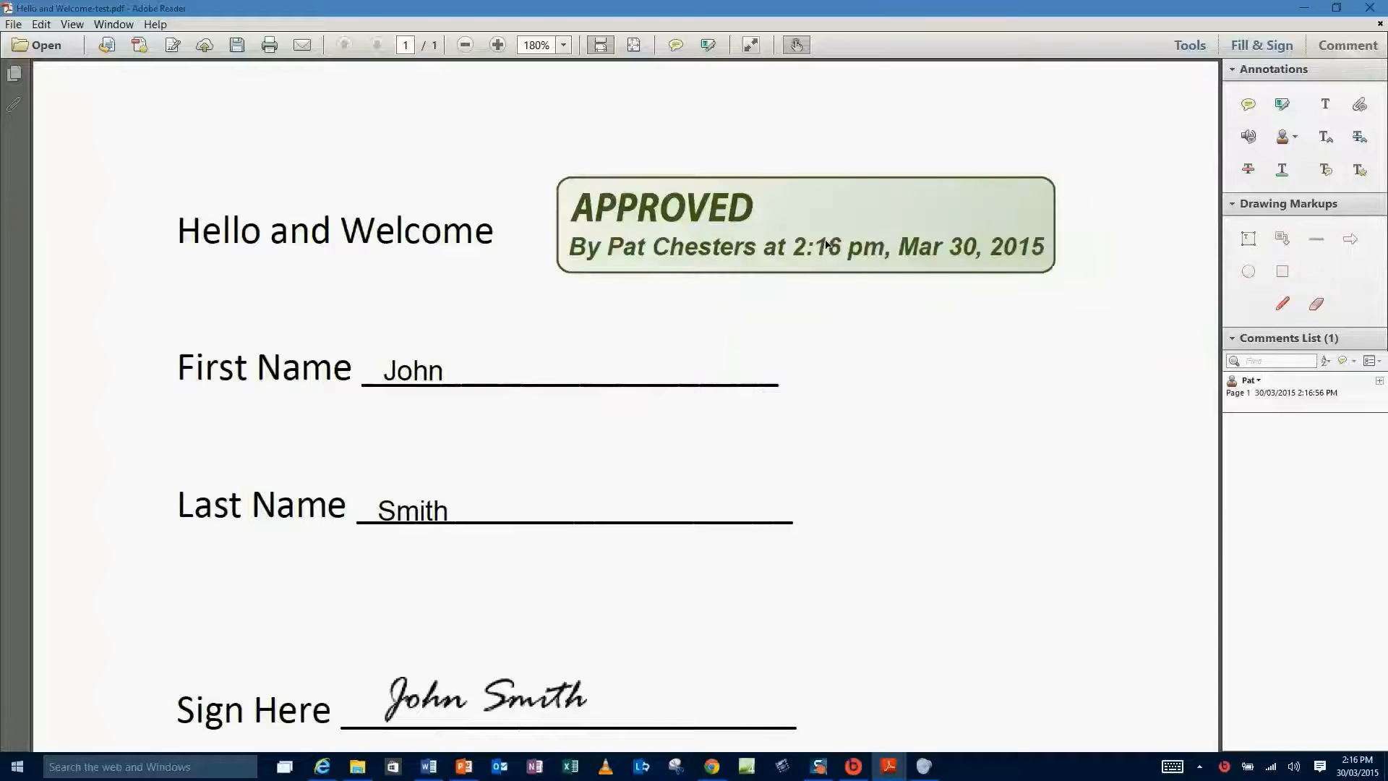
# Shrink the APPROVED stamp and move it level with the heading.
pyautogui.click(793, 217)
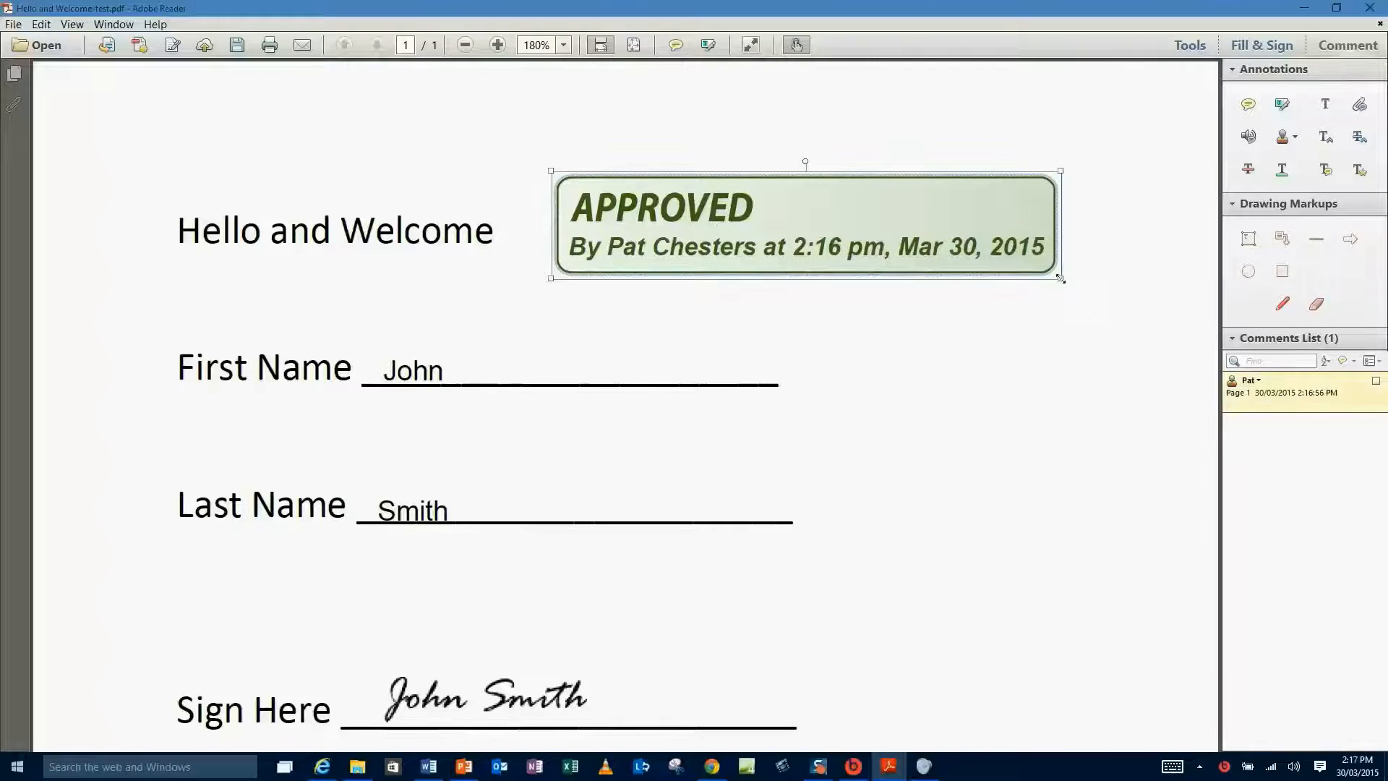
pyautogui.moveTo(1060, 278); pyautogui.dragTo(828, 229)
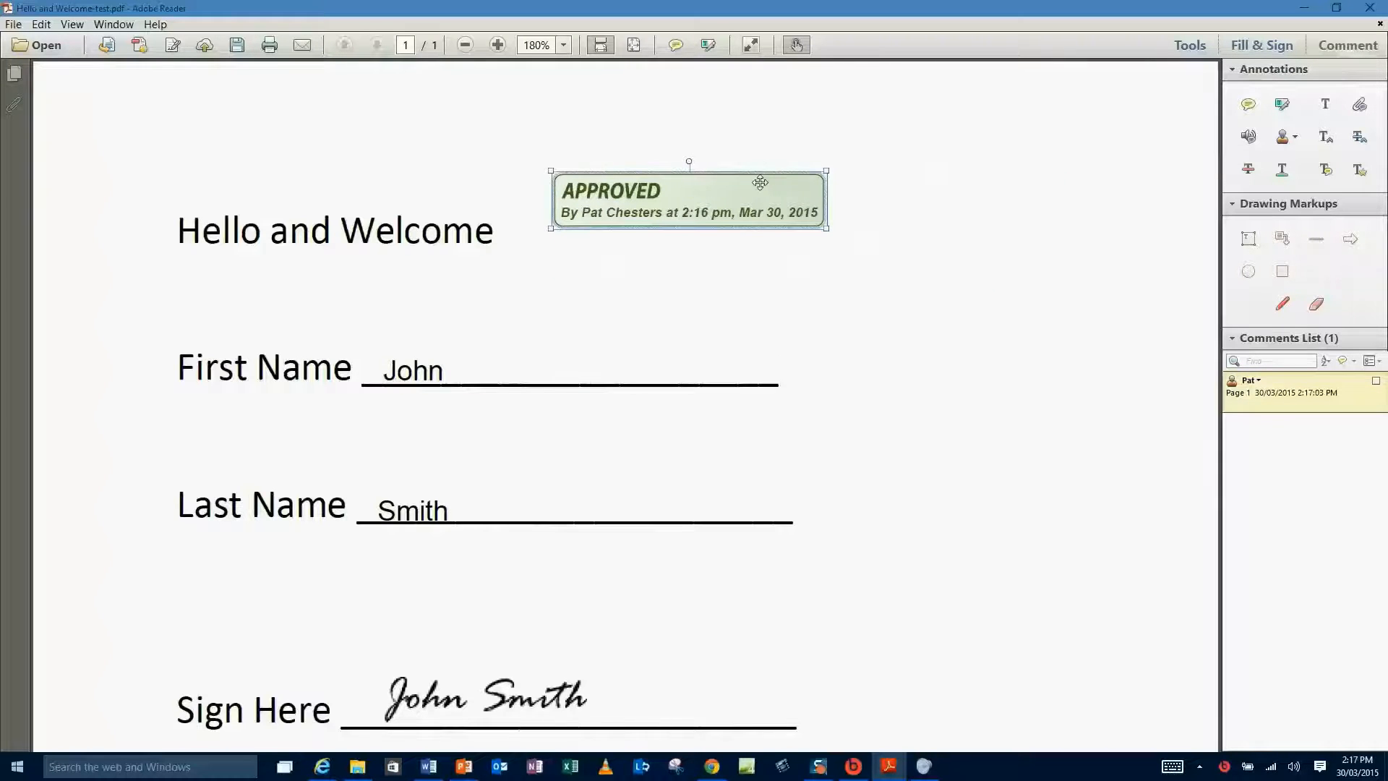
pyautogui.moveTo(760, 182); pyautogui.dragTo(747, 209)
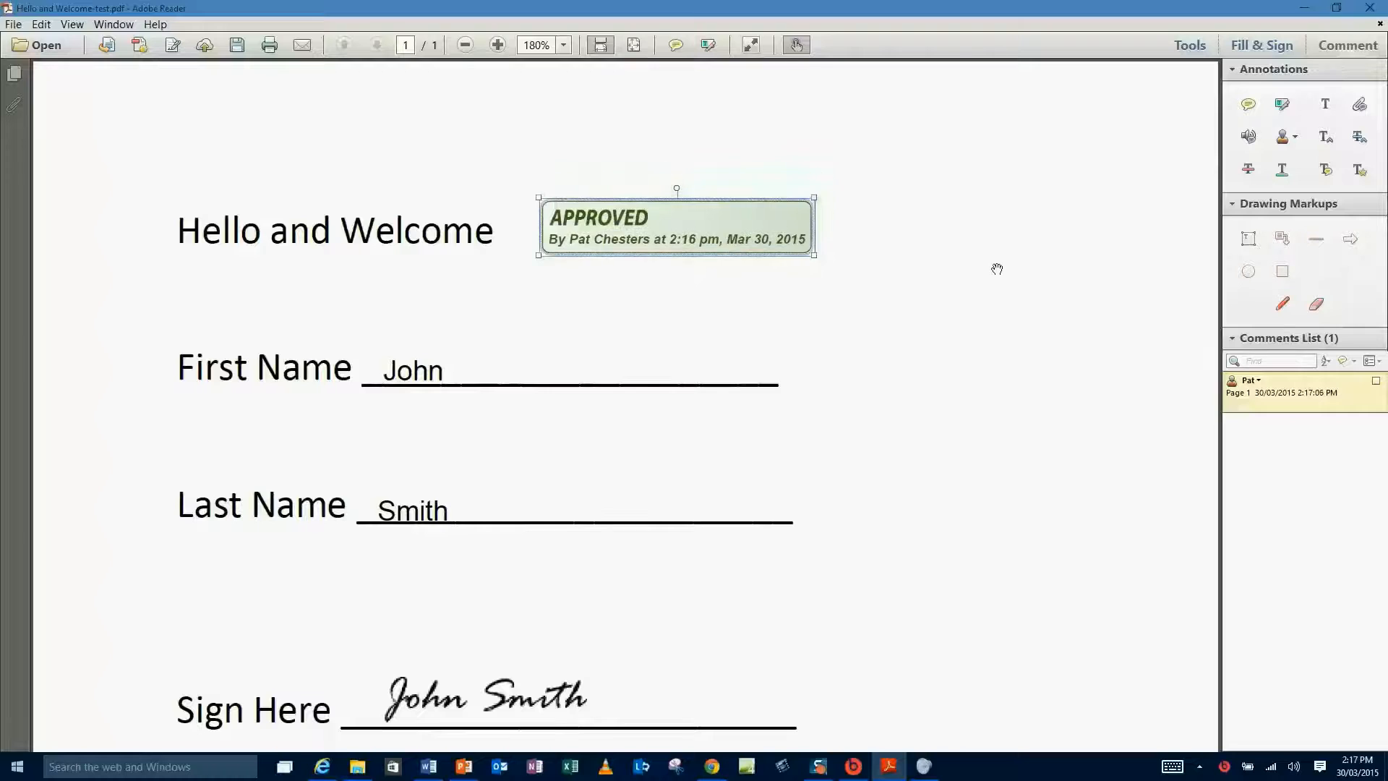
pyautogui.click(979, 262)
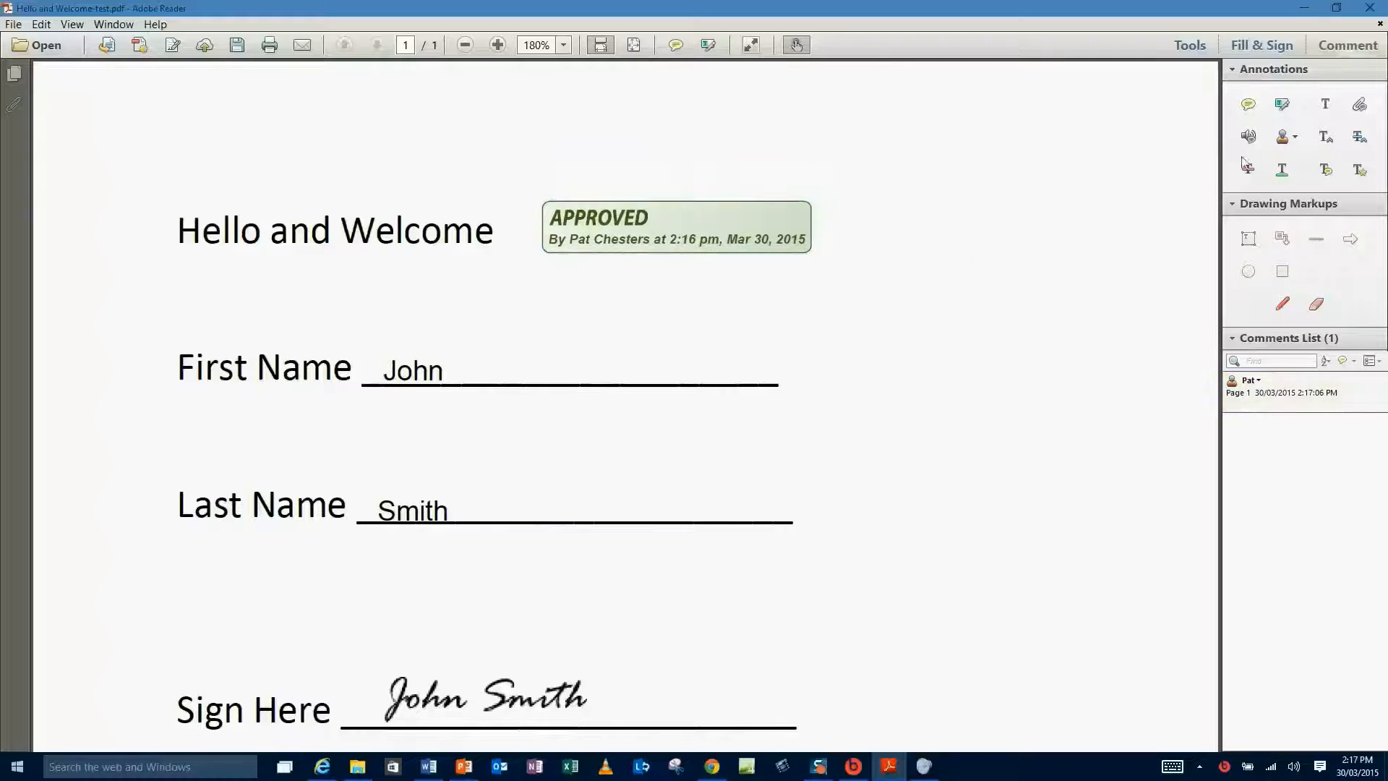
pyautogui.click(1290, 137)
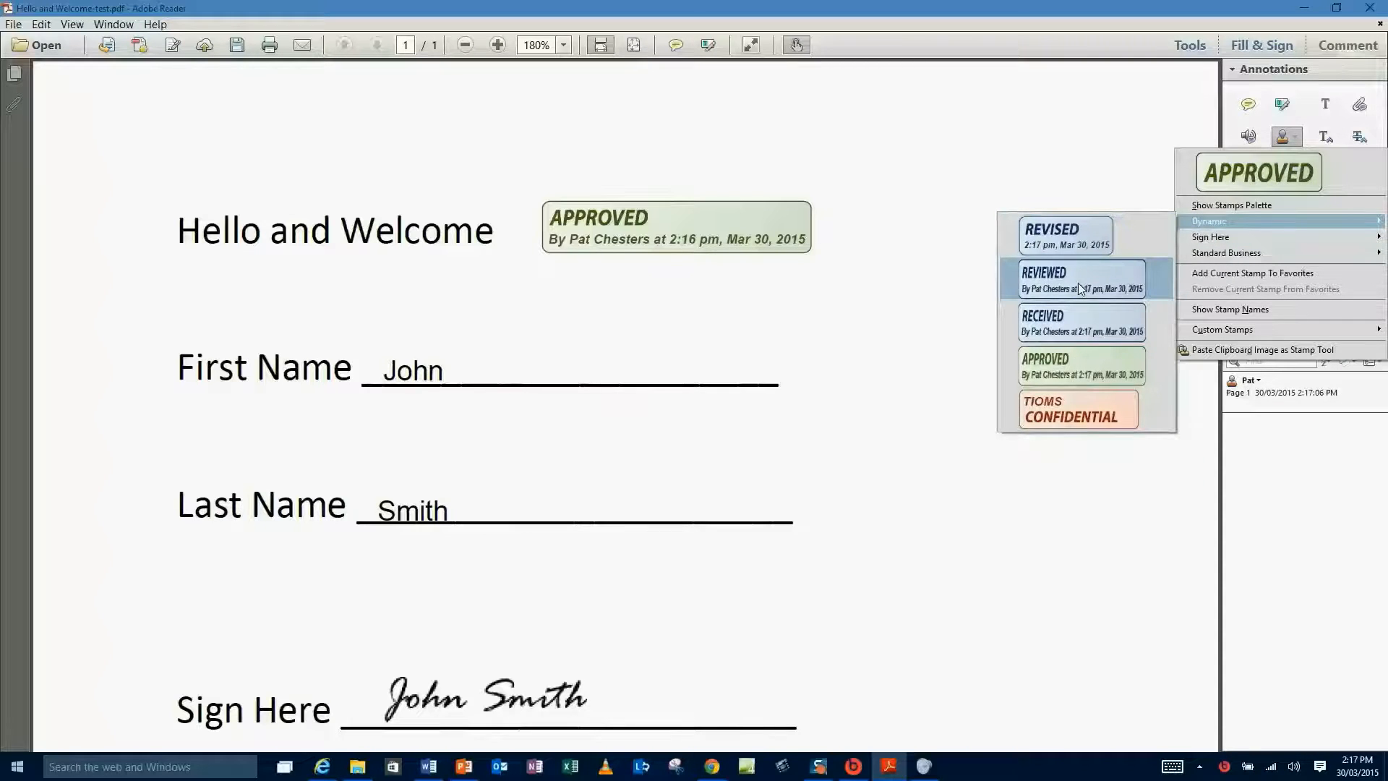
# Place a REVIEWED dynamic stamp near the First Name line and shrink it to match APPROVED.
pyautogui.click(1078, 284)
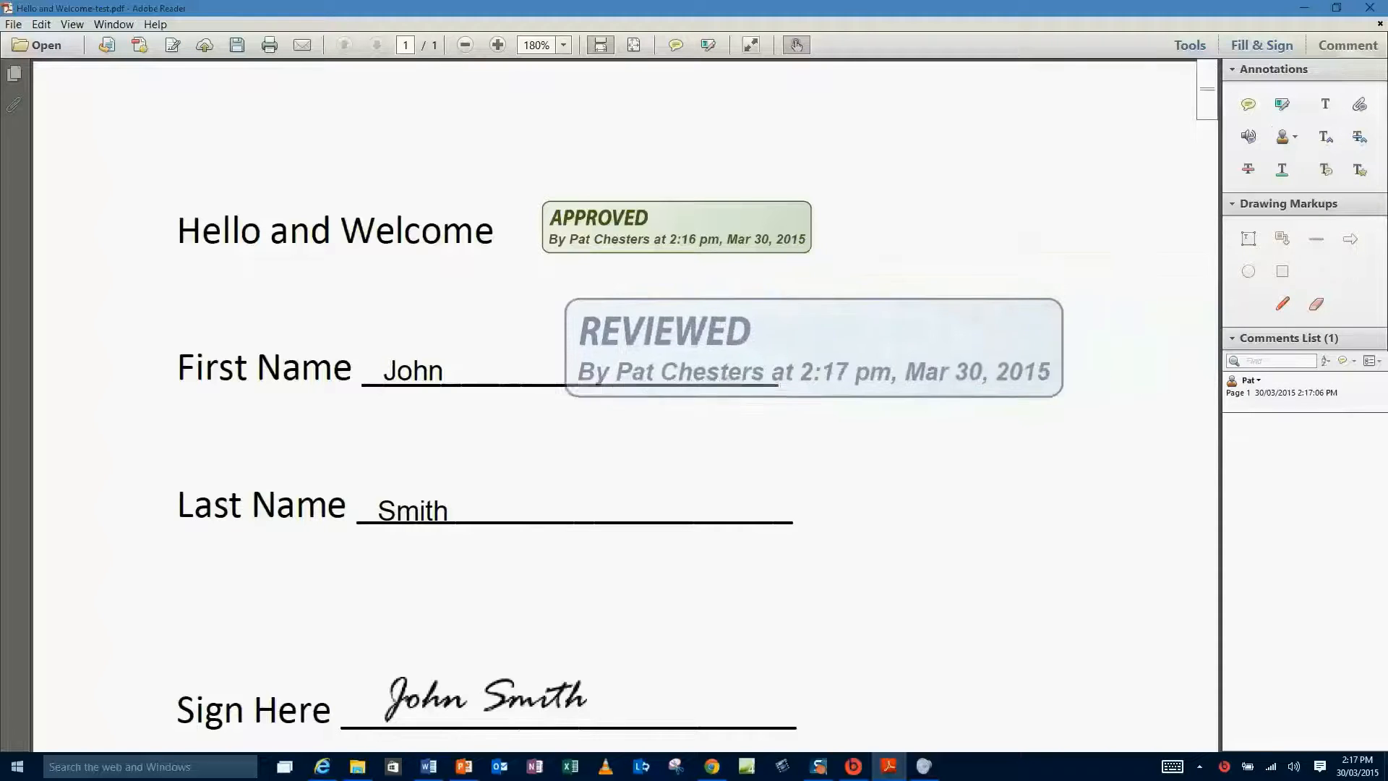
pyautogui.click(779, 334)
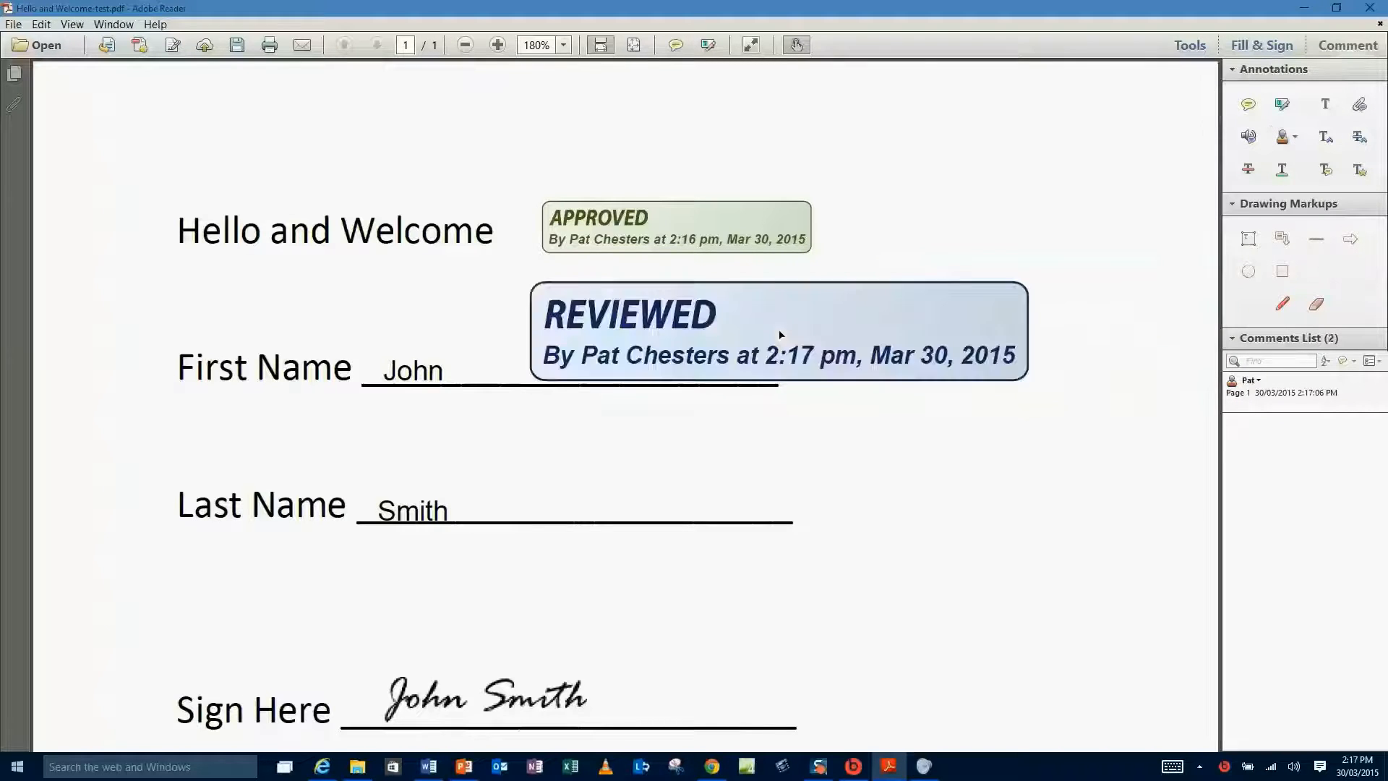
pyautogui.click(964, 333)
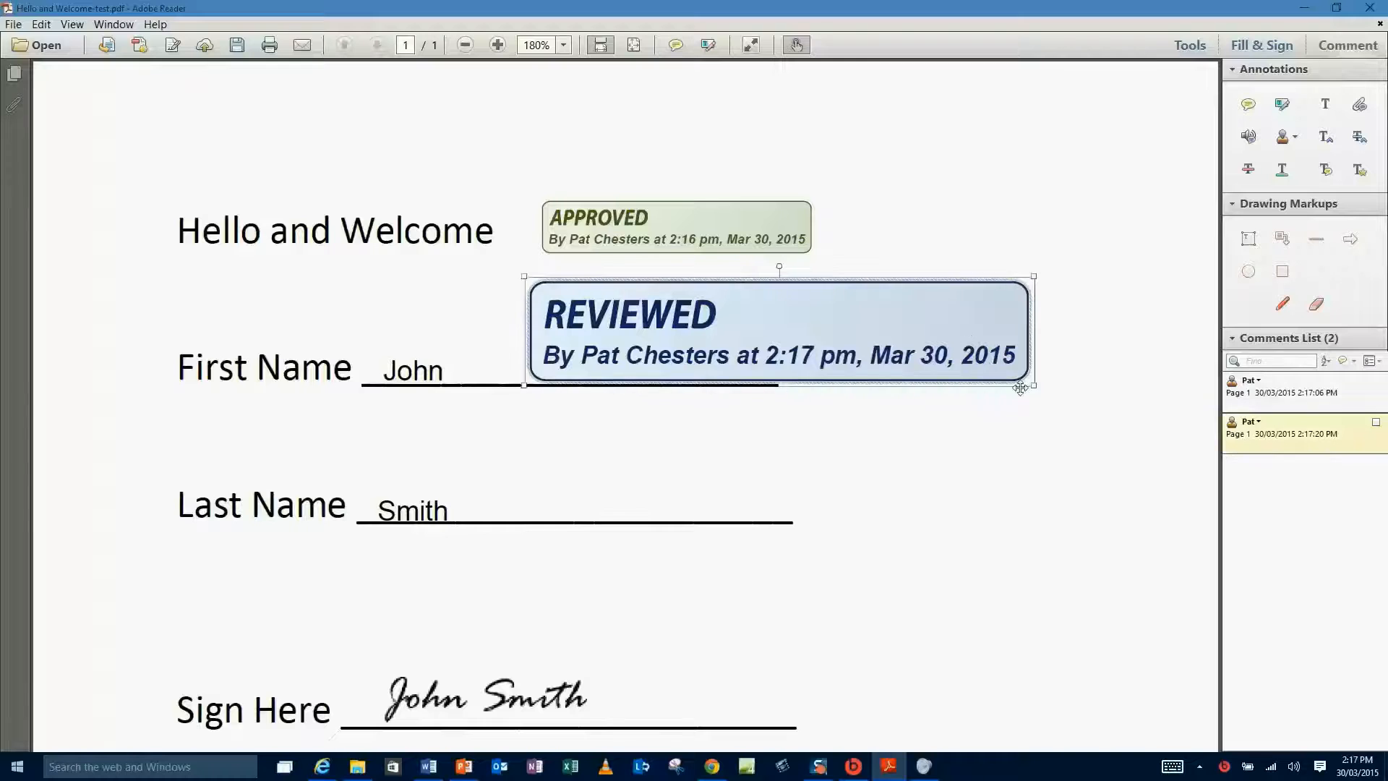
pyautogui.moveTo(1034, 386); pyautogui.dragTo(788, 343)
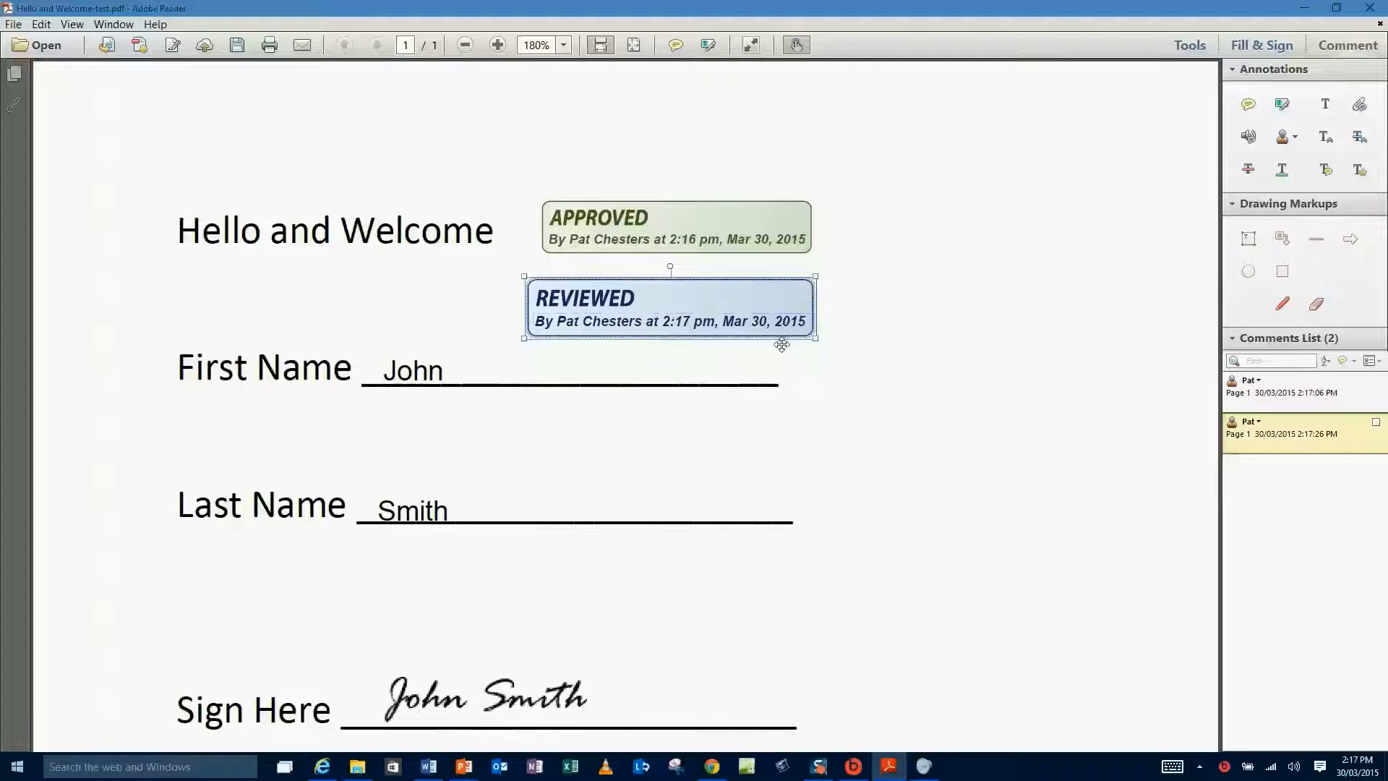
pyautogui.click(958, 366)
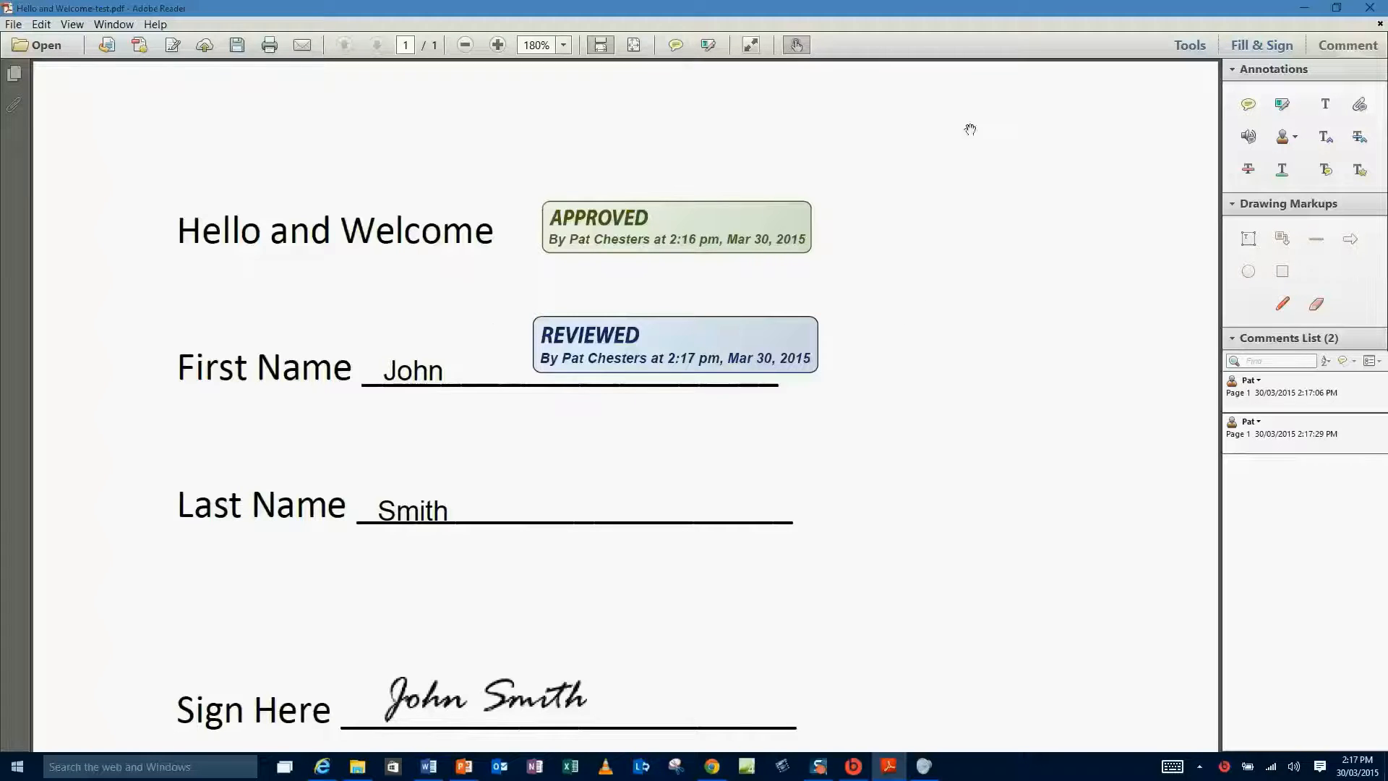
# Try a SIGN HERE stamp beside the signature line, then delete it.
pyautogui.click(1295, 137)
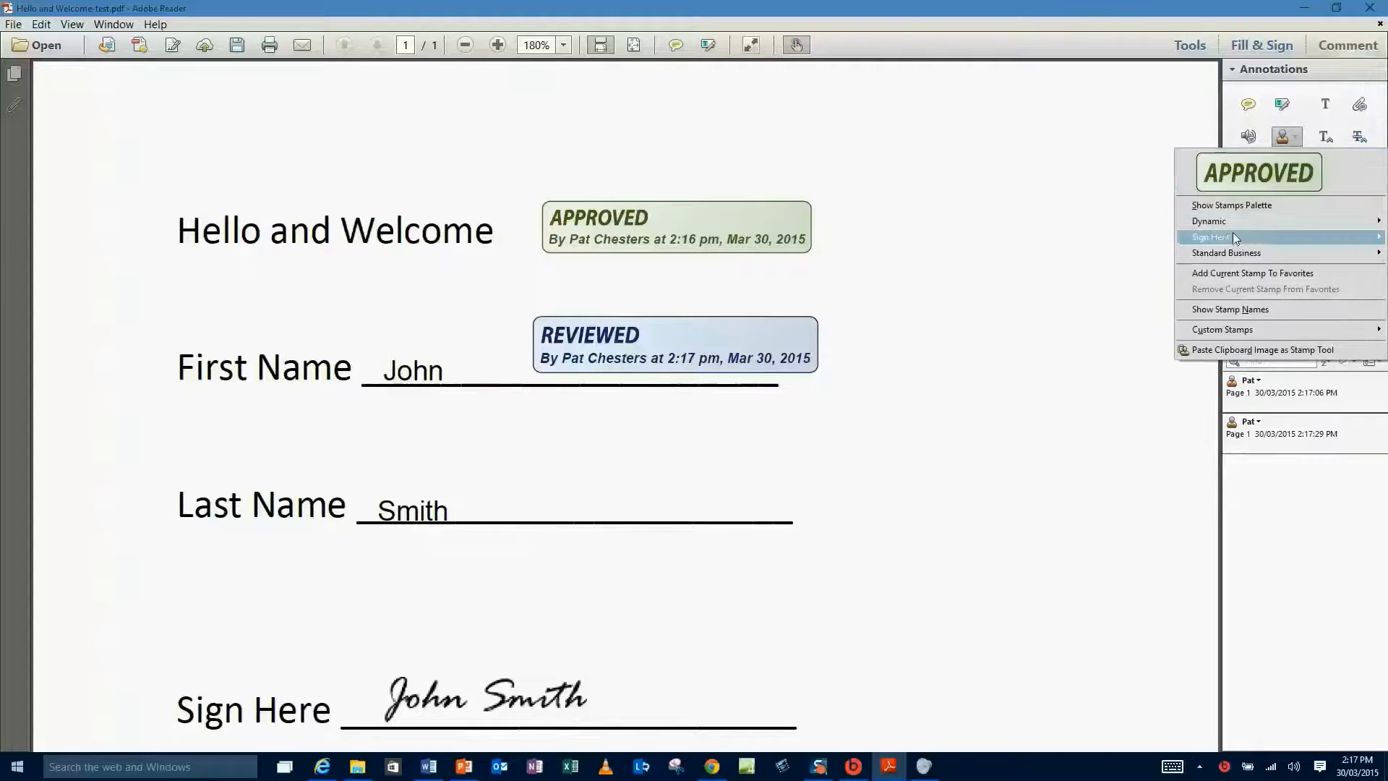
pyautogui.moveTo(1234, 241)
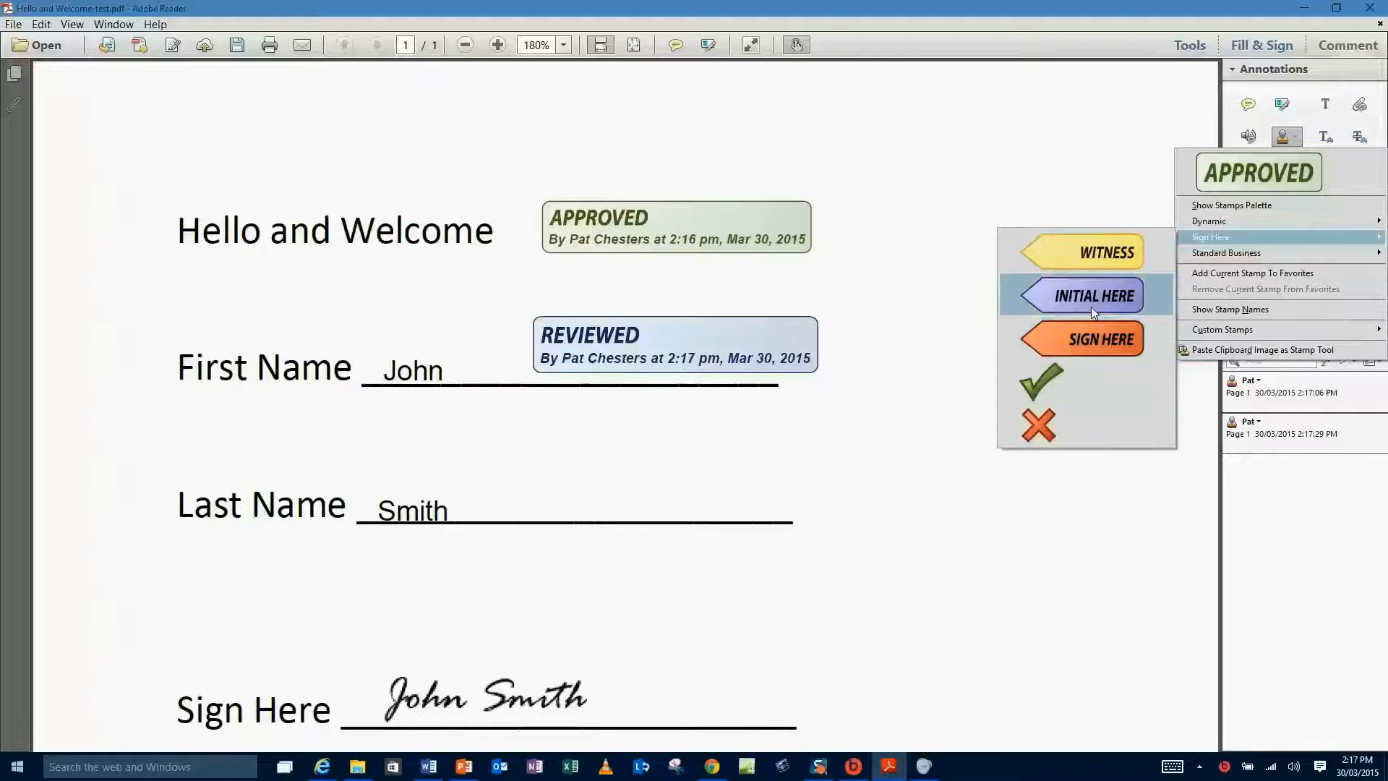
pyautogui.click(1088, 334)
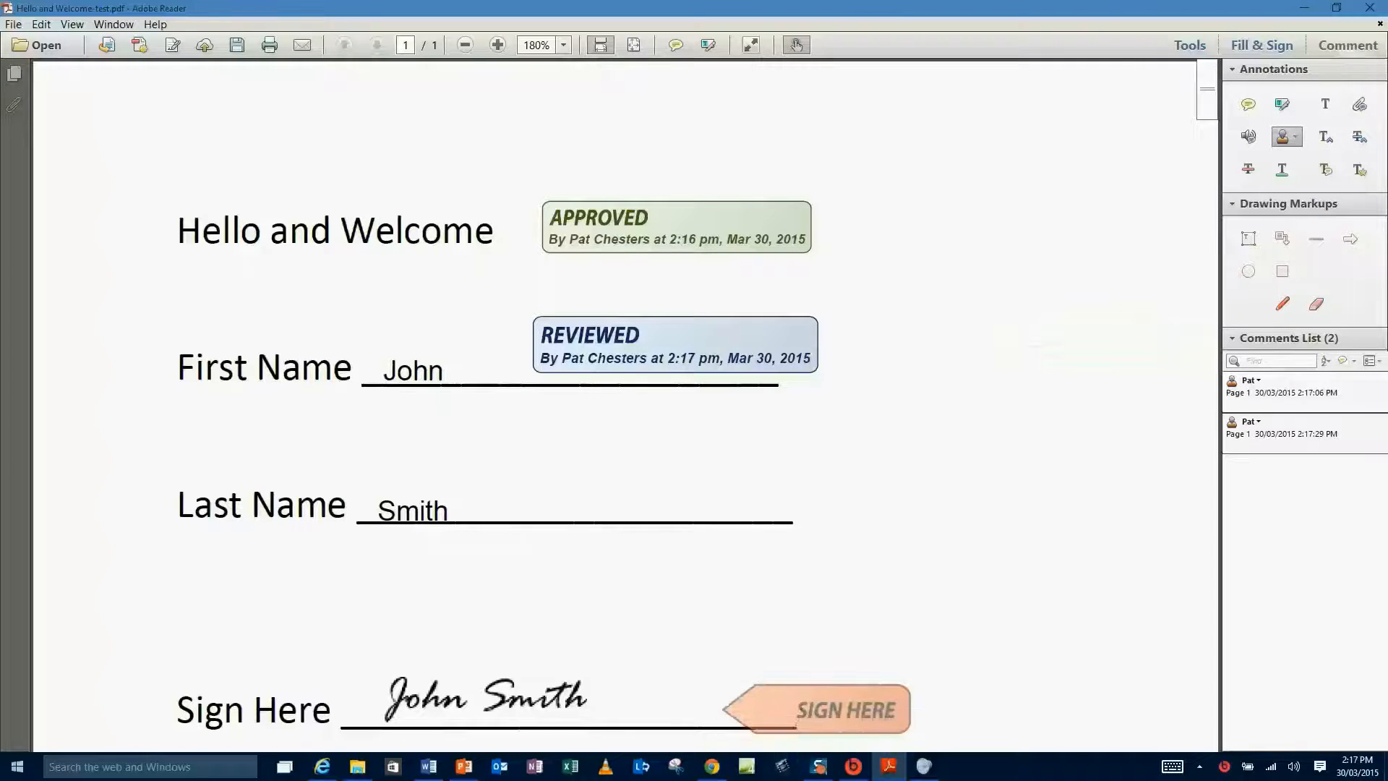
pyautogui.click(883, 697)
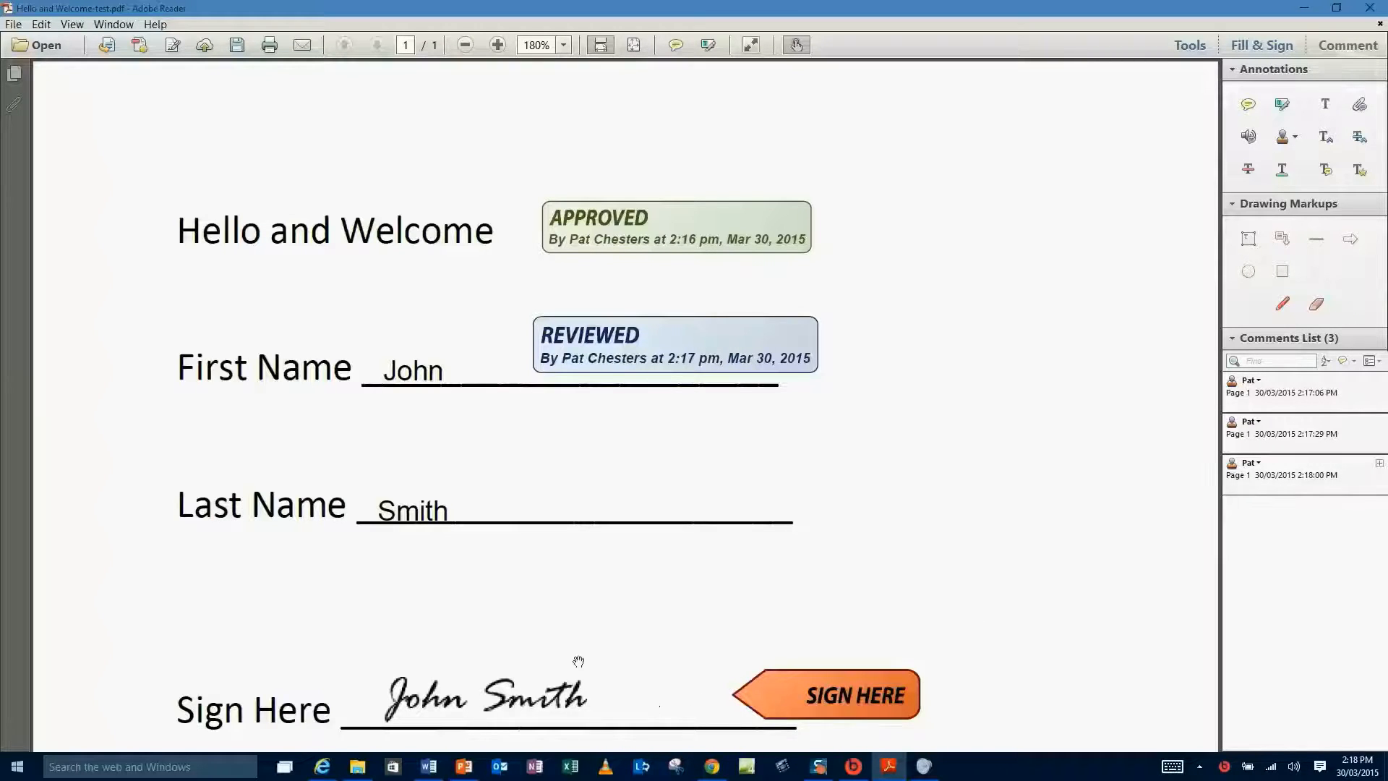
pyautogui.click(887, 697)
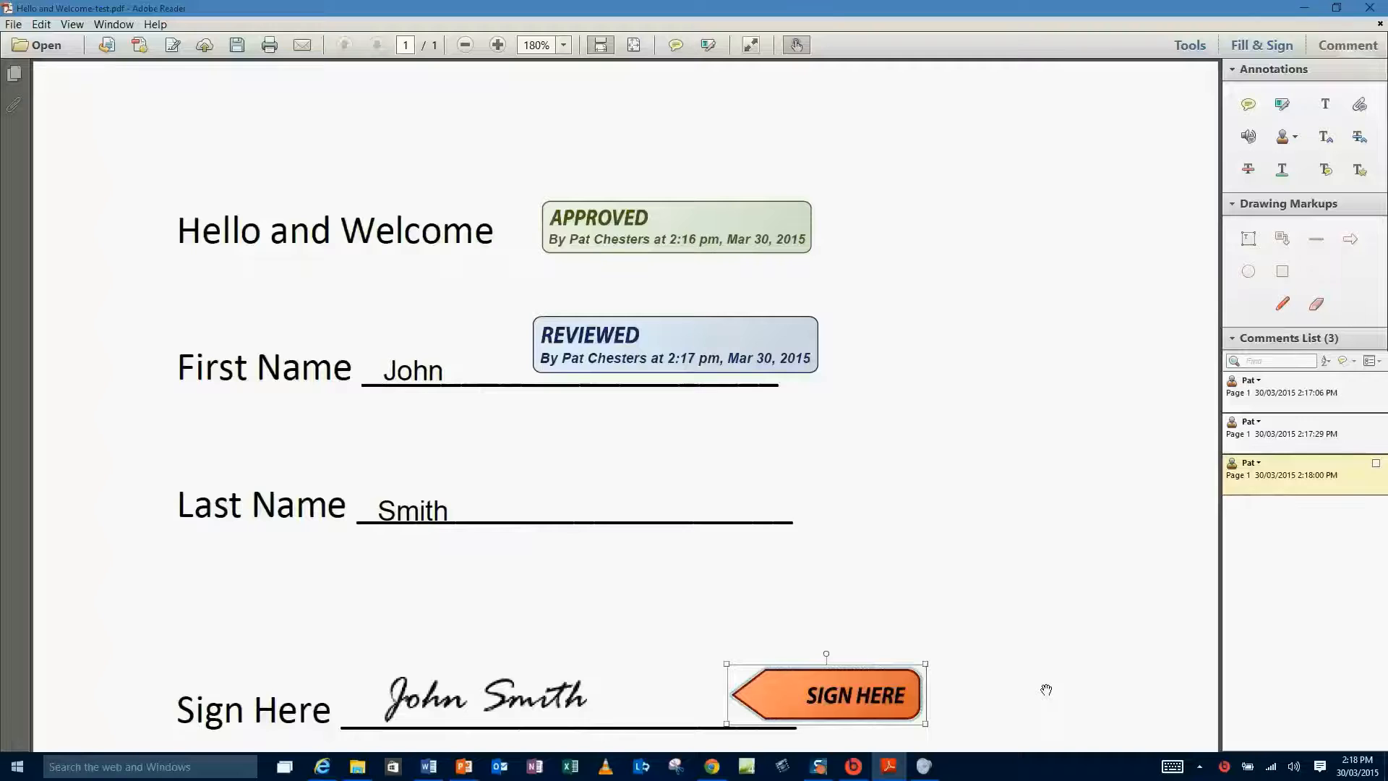
pyautogui.press('Left')
pyautogui.press('Delete')
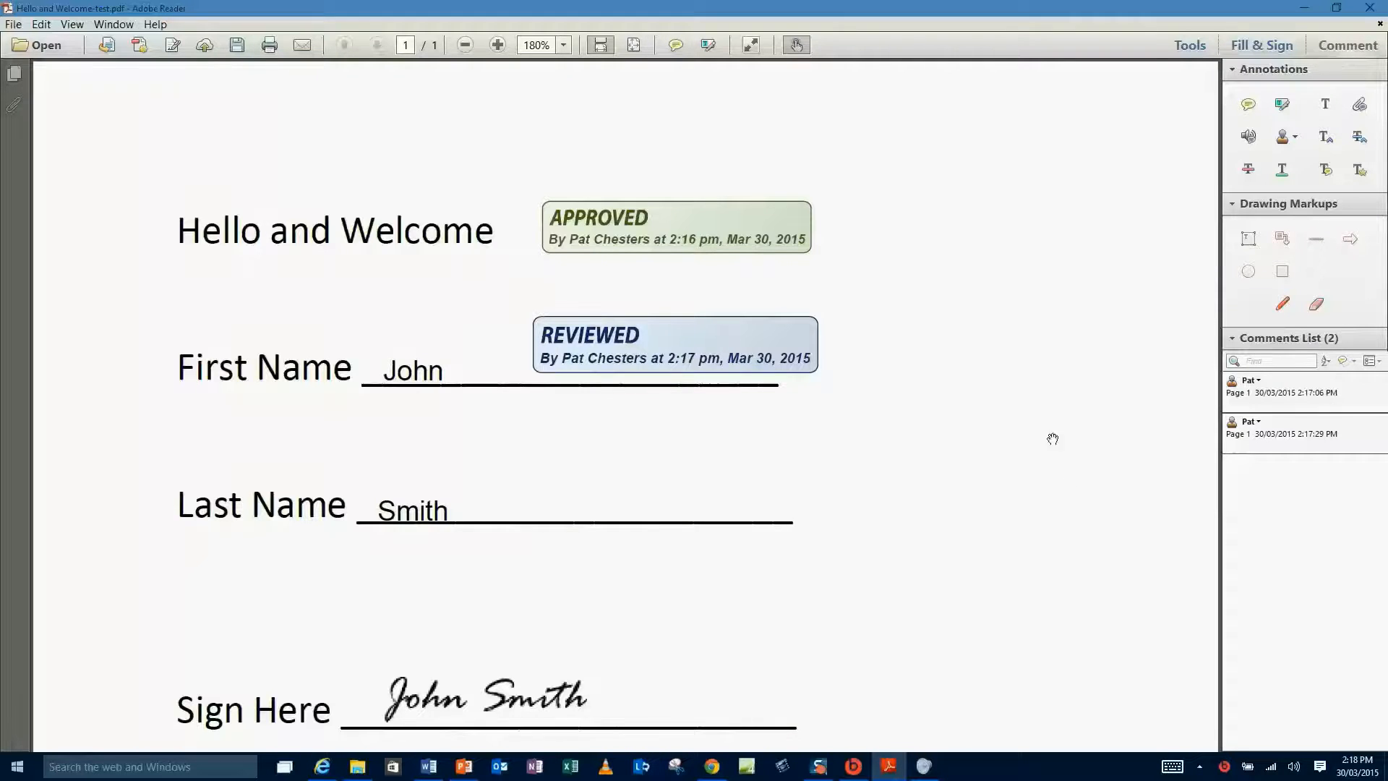
# Place a check-mark stamp at the end of the Last Name line.
pyautogui.click(1292, 144)
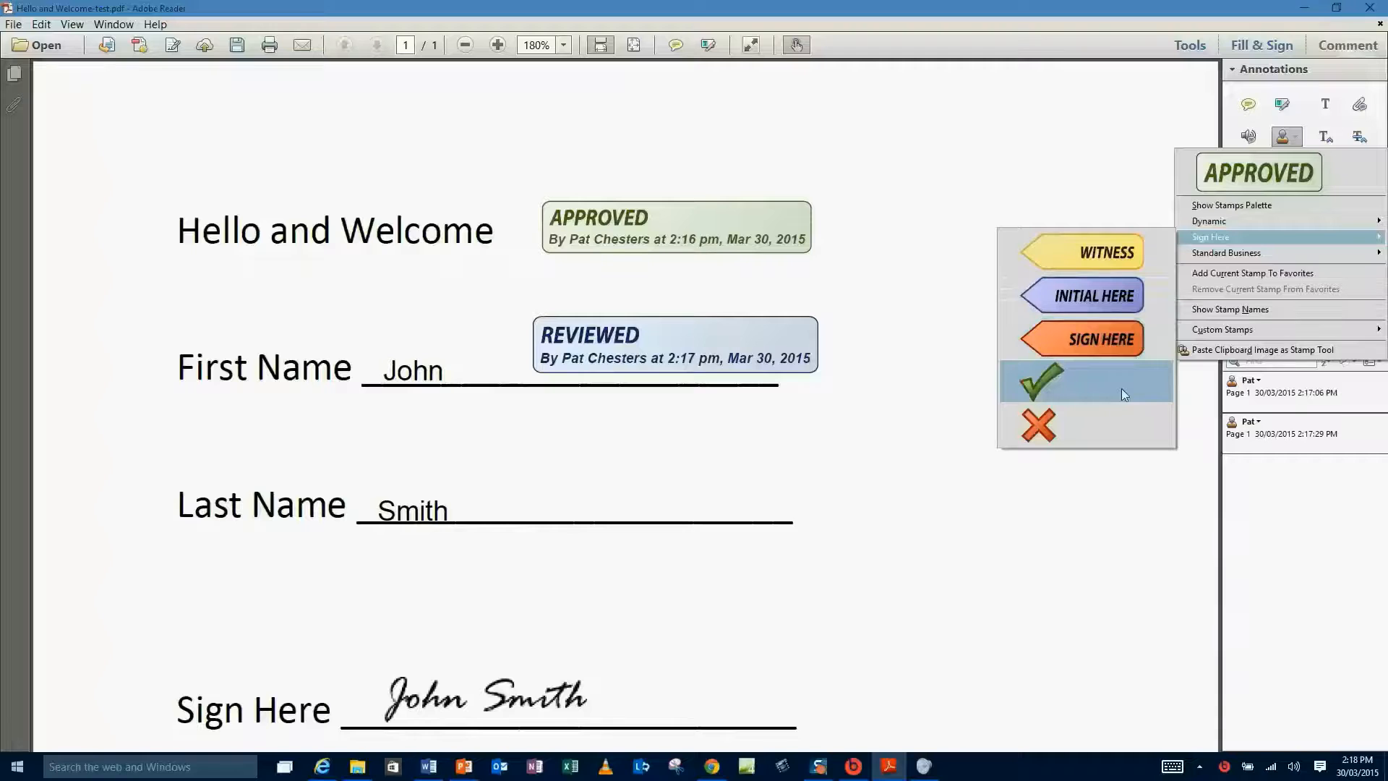
pyautogui.click(1048, 387)
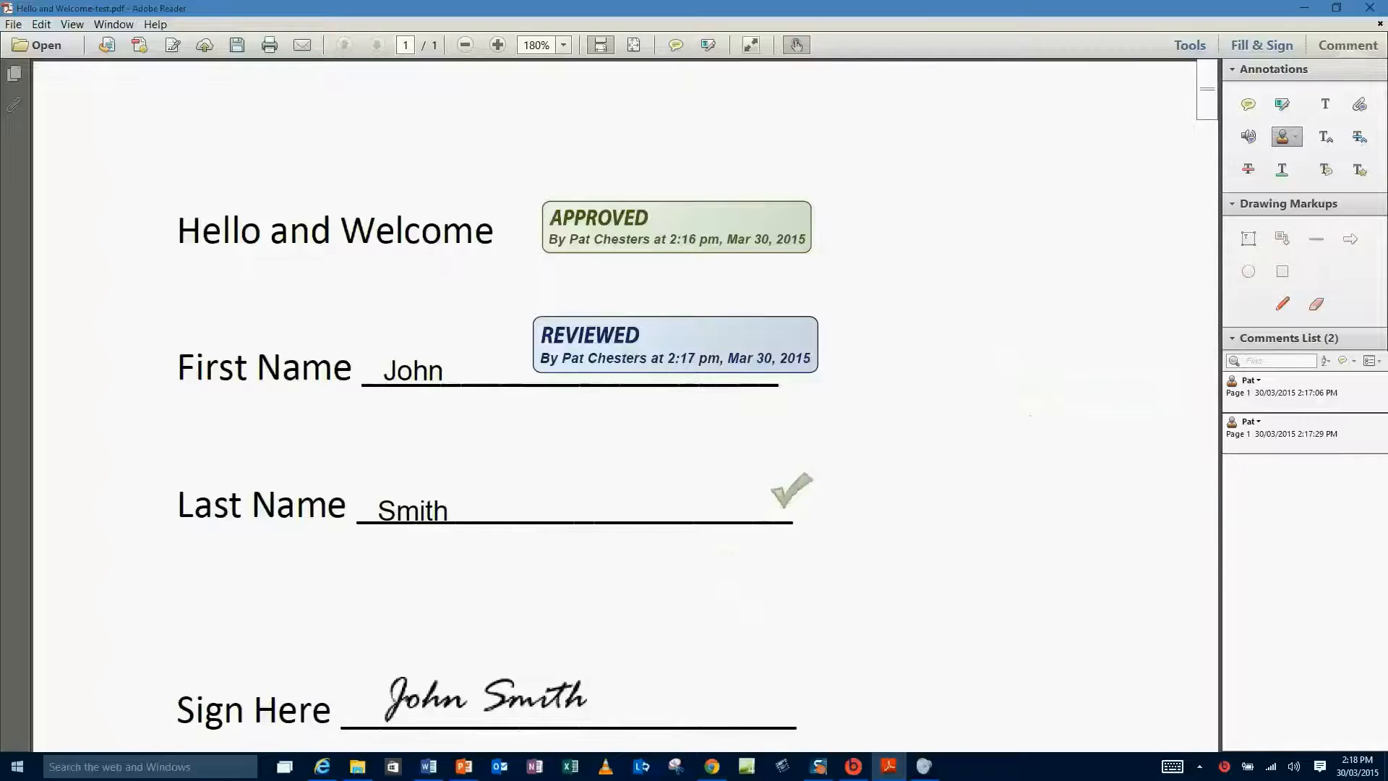
pyautogui.click(791, 492)
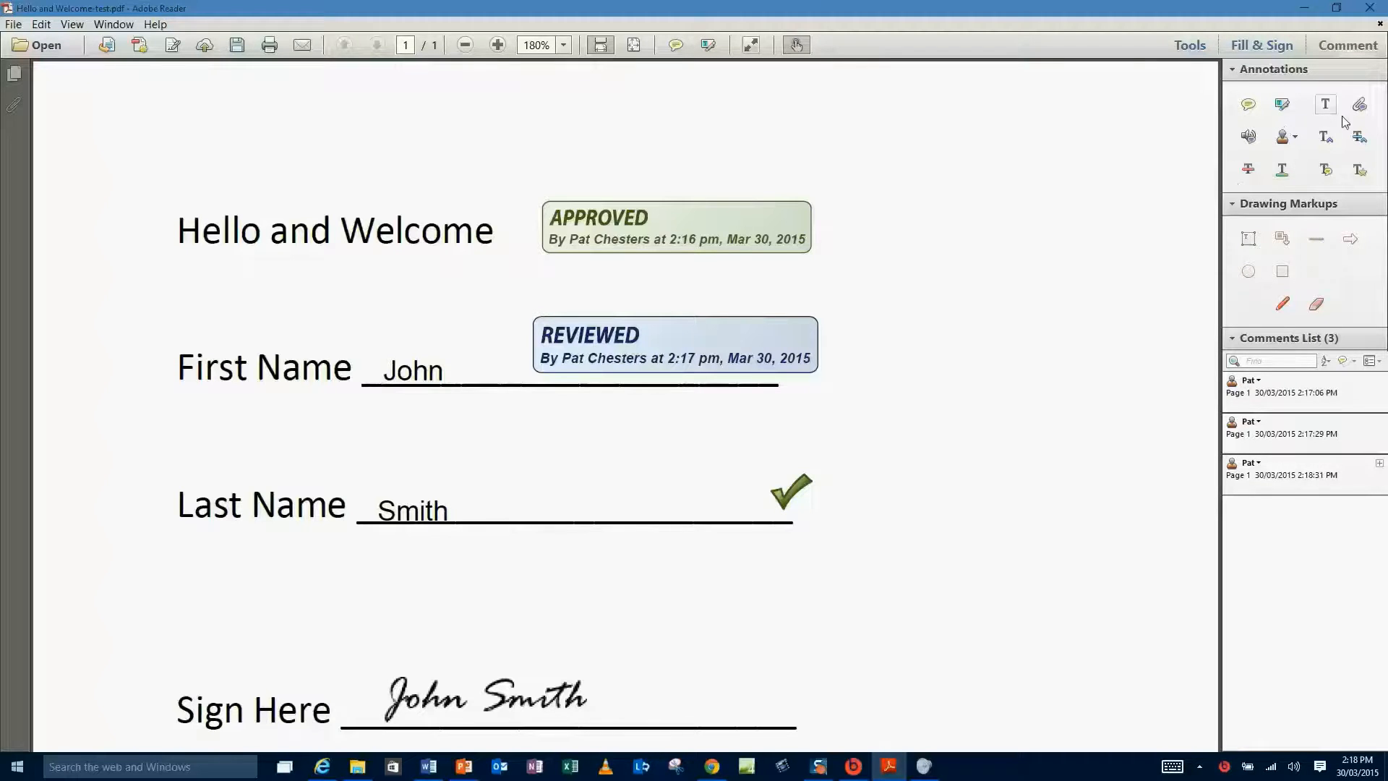
# Underline 'Welcome' in the Hello and Welcome heading with the Underline Text tool.
pyautogui.click(1282, 171)
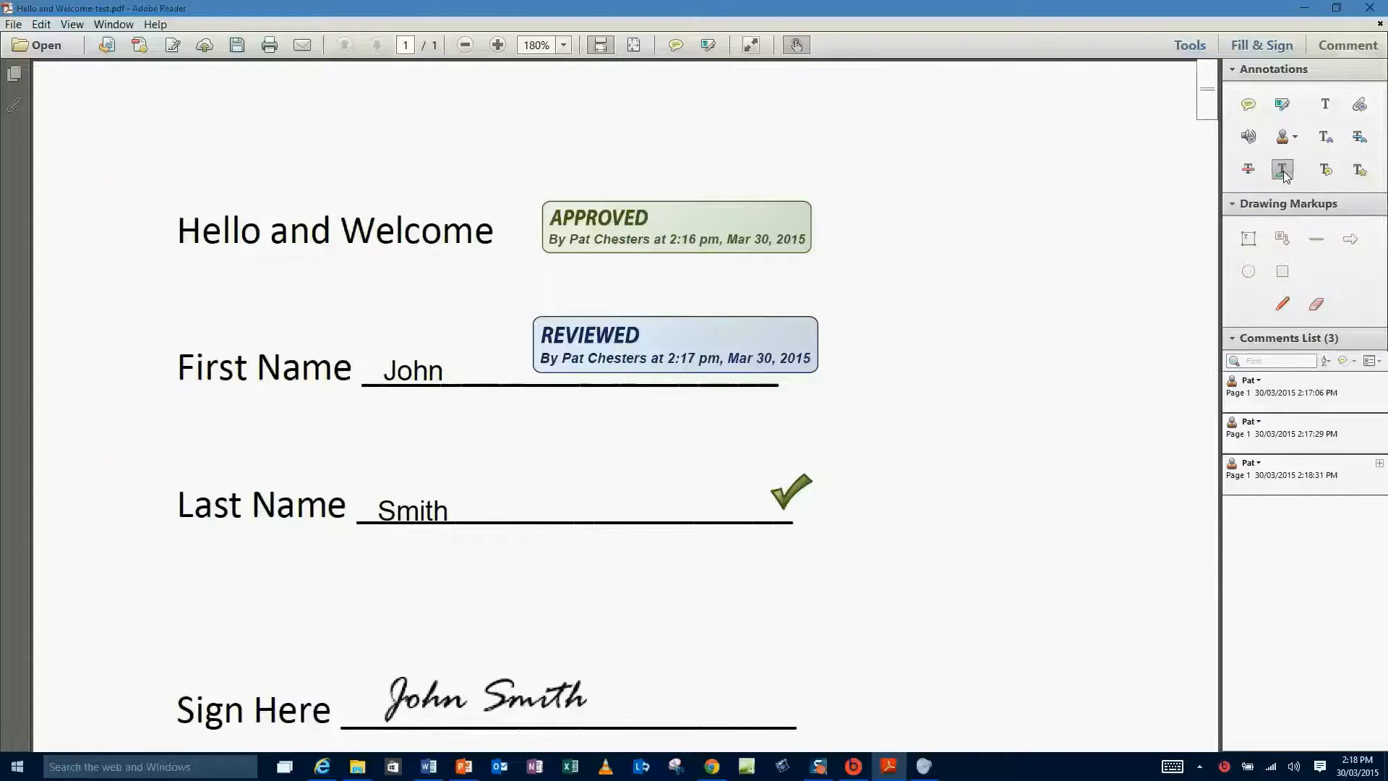
pyautogui.doubleClick(395, 232)
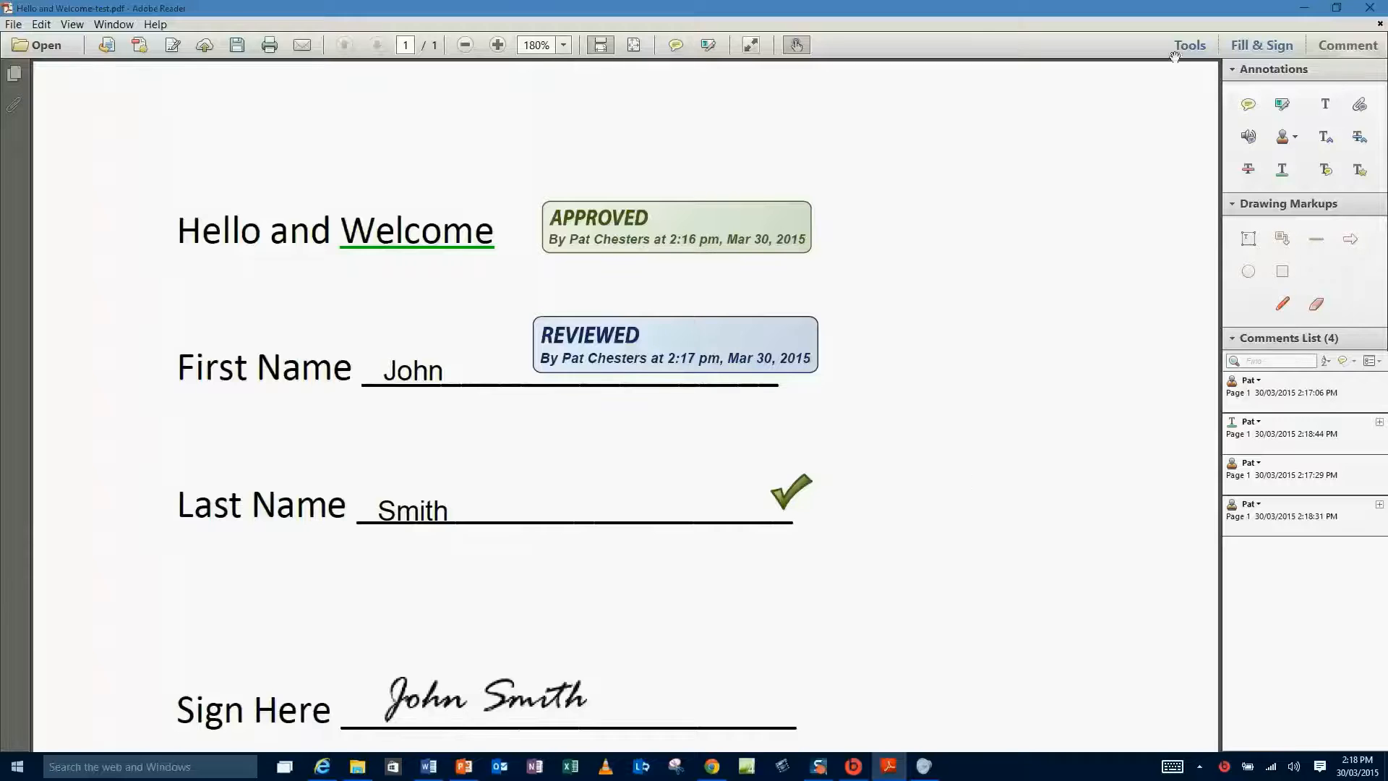
pyautogui.click(1248, 106)
# Draw a red arrow and move it to point at the signature.
pyautogui.click(1350, 240)
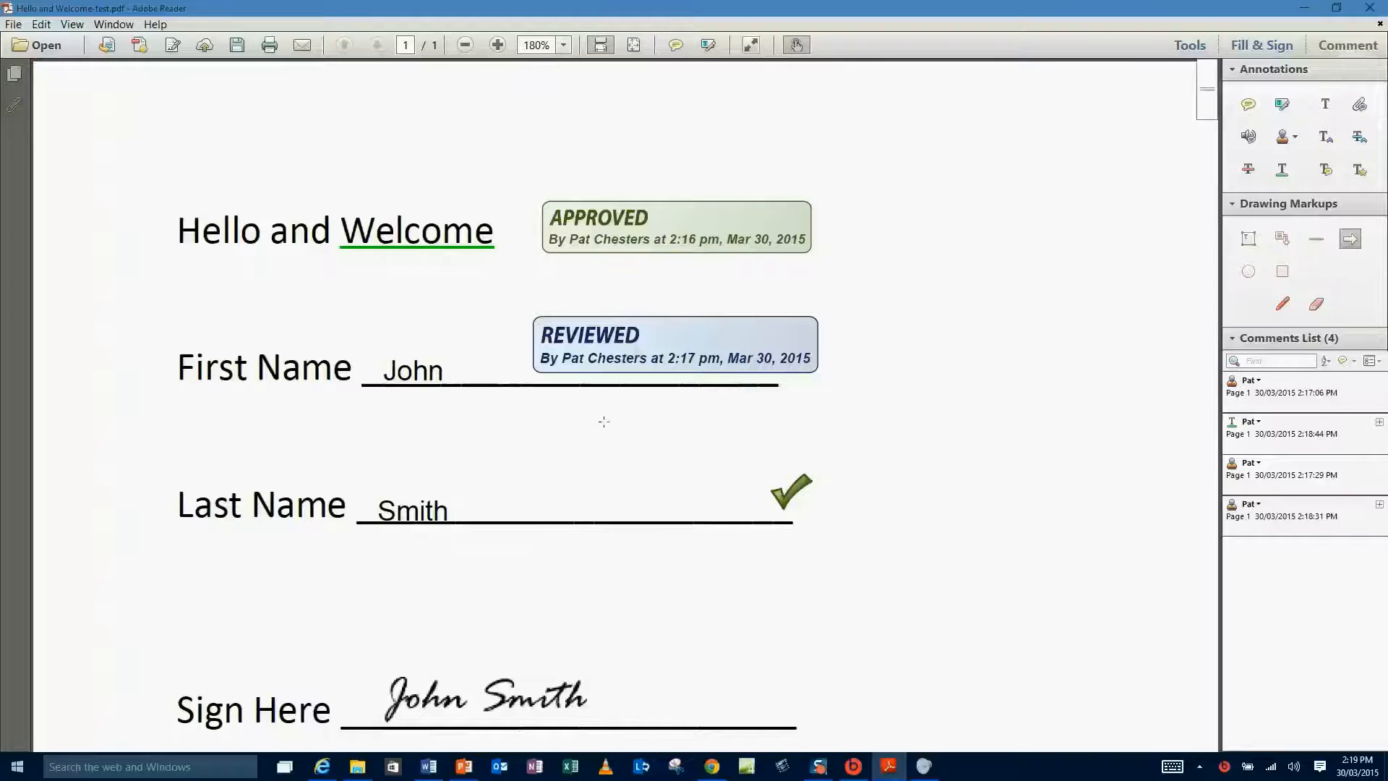
pyautogui.moveTo(195, 419); pyautogui.dragTo(382, 432)
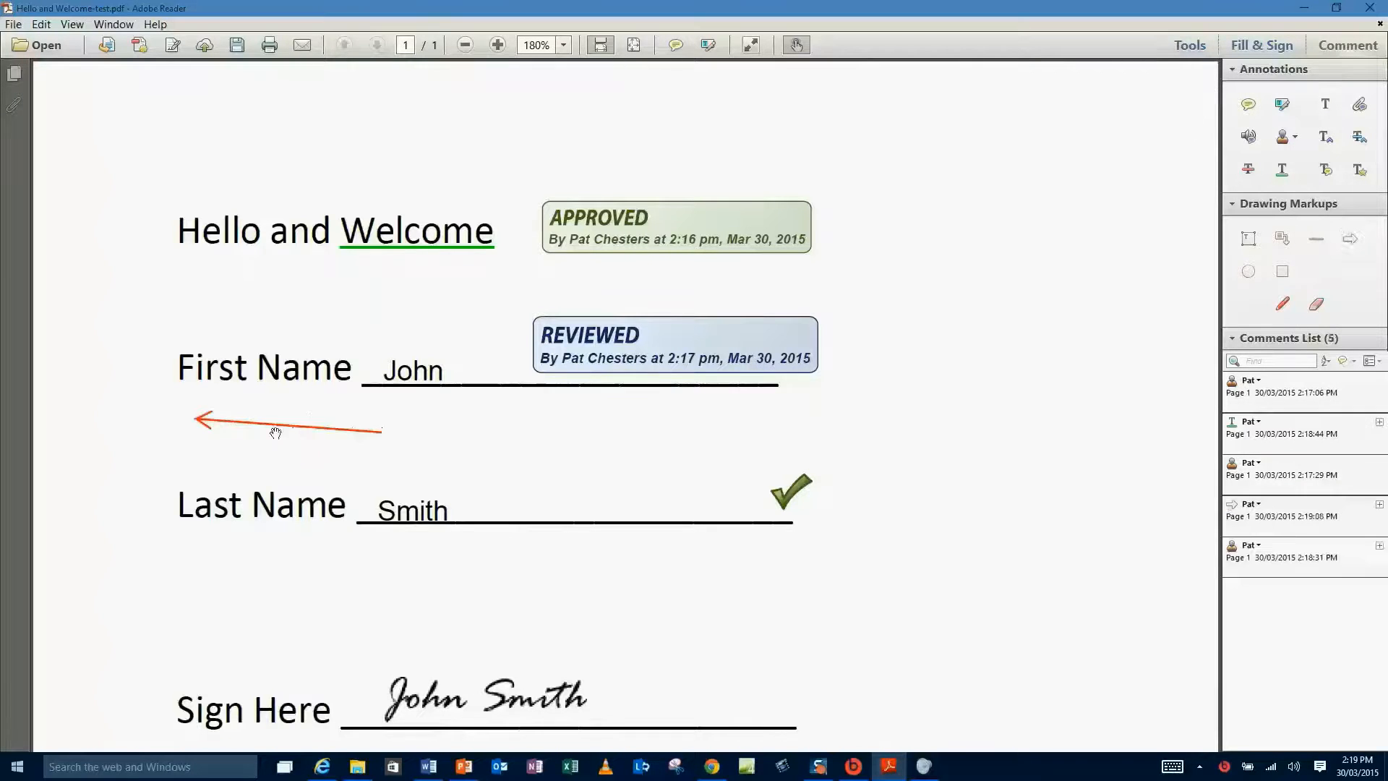
pyautogui.moveTo(274, 427)
pyautogui.mouseDown()
pyautogui.moveTo(545, 461)
pyautogui.moveTo(978, 483)
pyautogui.moveTo(962, 594)
pyautogui.moveTo(673, 719)
pyautogui.moveTo(706, 702)
pyautogui.mouseUp()
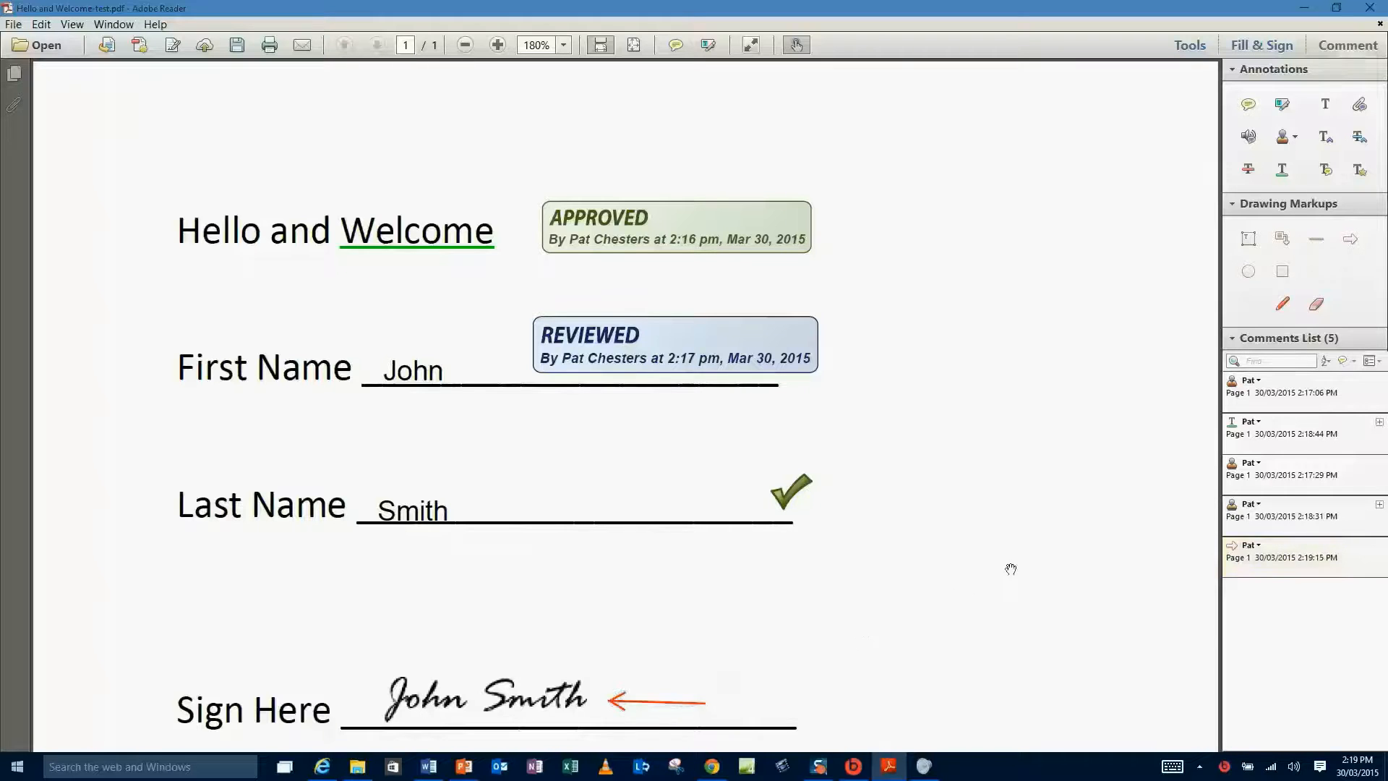
# Draw a red box around the Last Name entry, then draw and delete a trial freehand loop.
pyautogui.click(1283, 271)
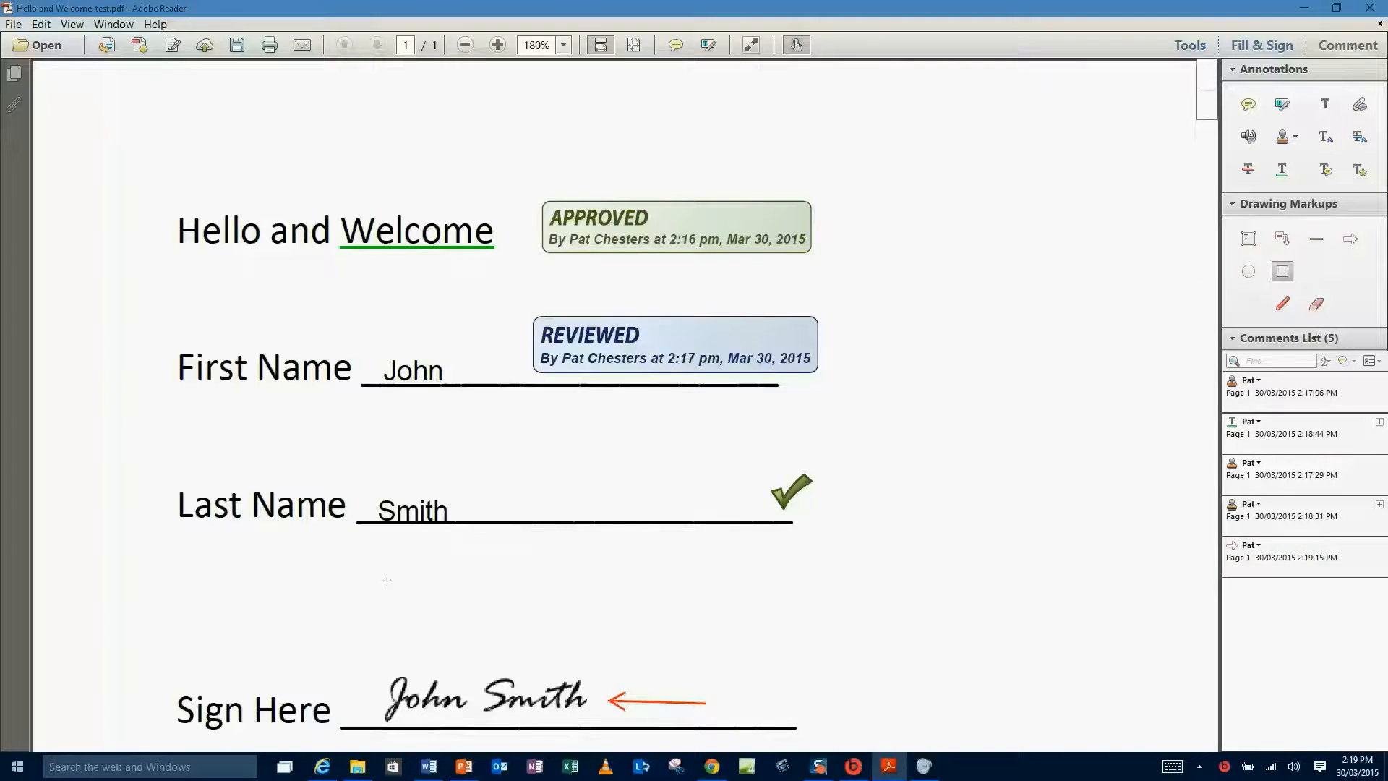
pyautogui.moveTo(359, 457); pyautogui.dragTo(474, 561)
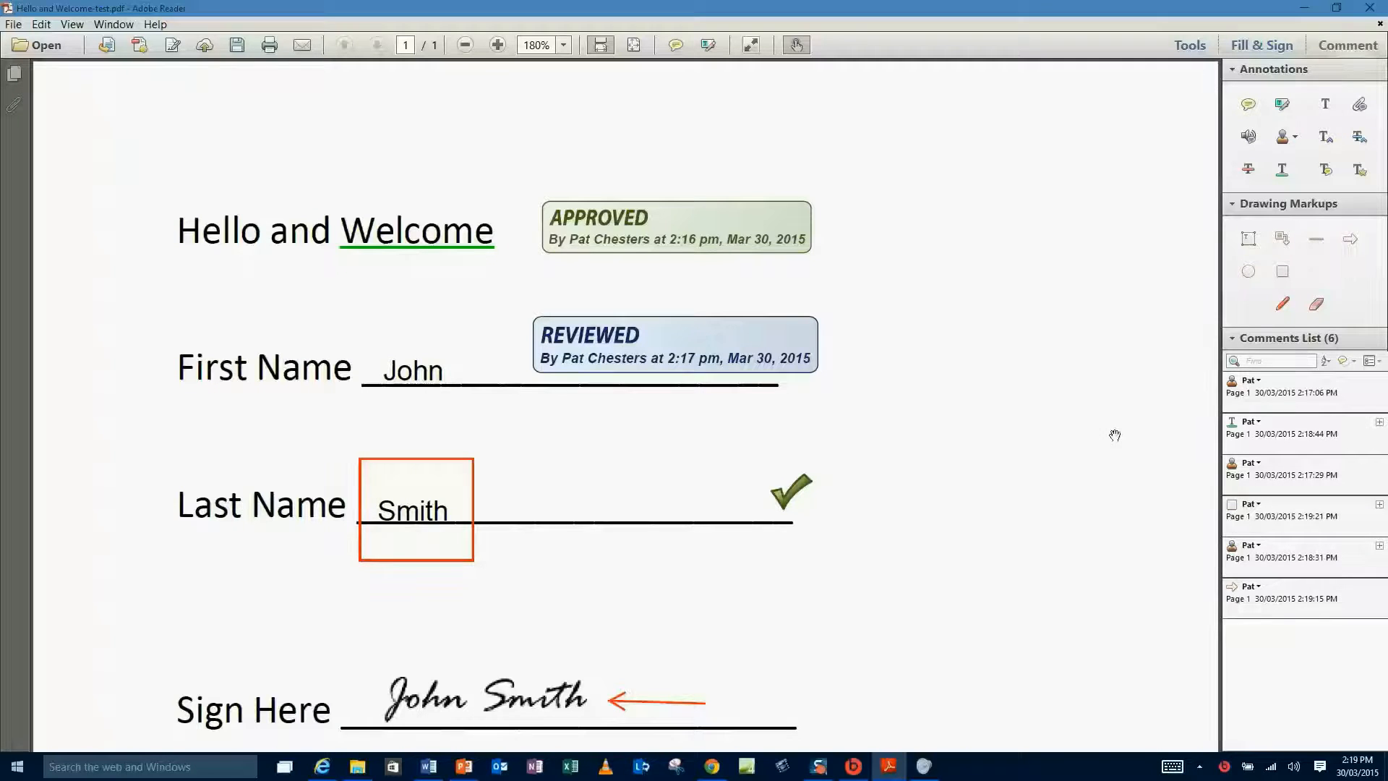
pyautogui.click(1281, 305)
pyautogui.moveTo(869, 184)
pyautogui.mouseDown()
pyautogui.moveTo(881, 190)
pyautogui.moveTo(861, 275)
pyautogui.moveTo(969, 214)
pyautogui.moveTo(881, 138)
pyautogui.moveTo(858, 203)
pyautogui.mouseUp()
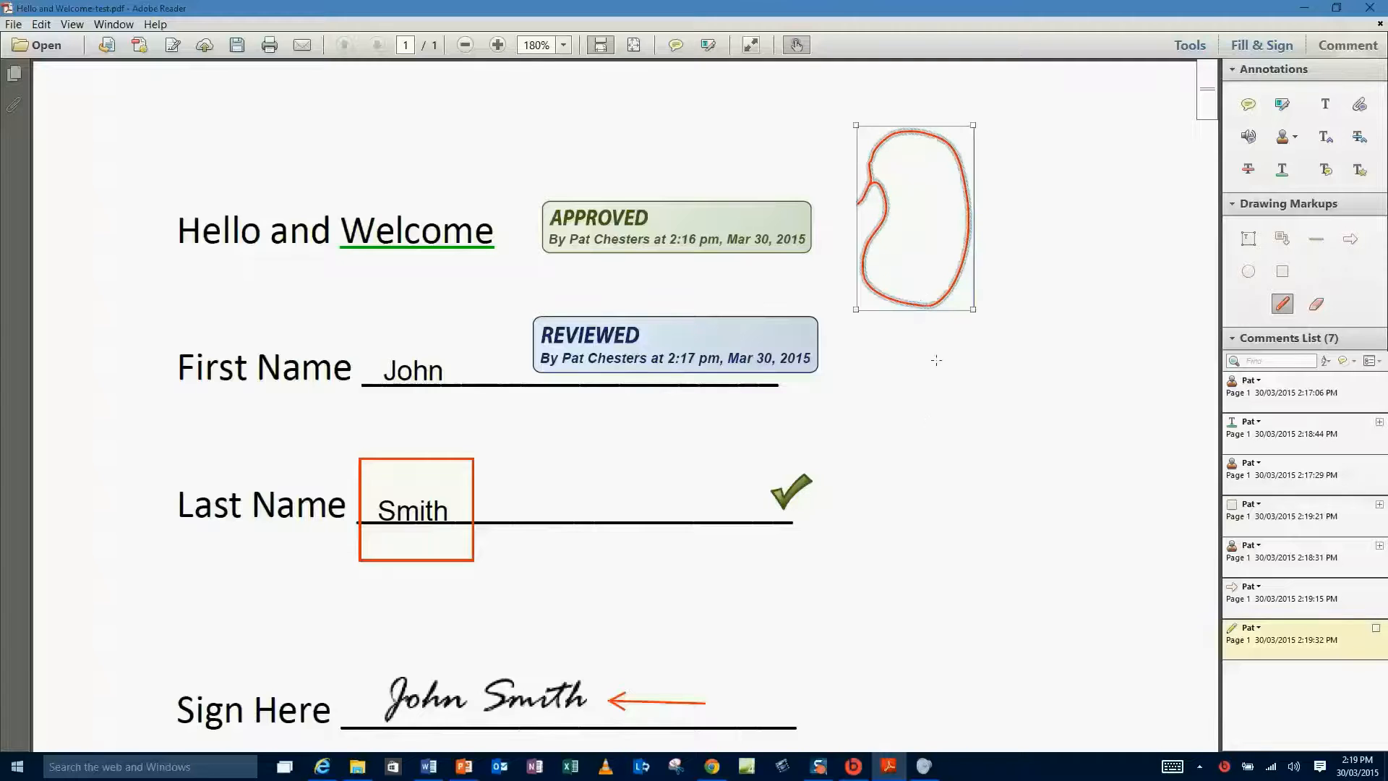
pyautogui.press('Delete')
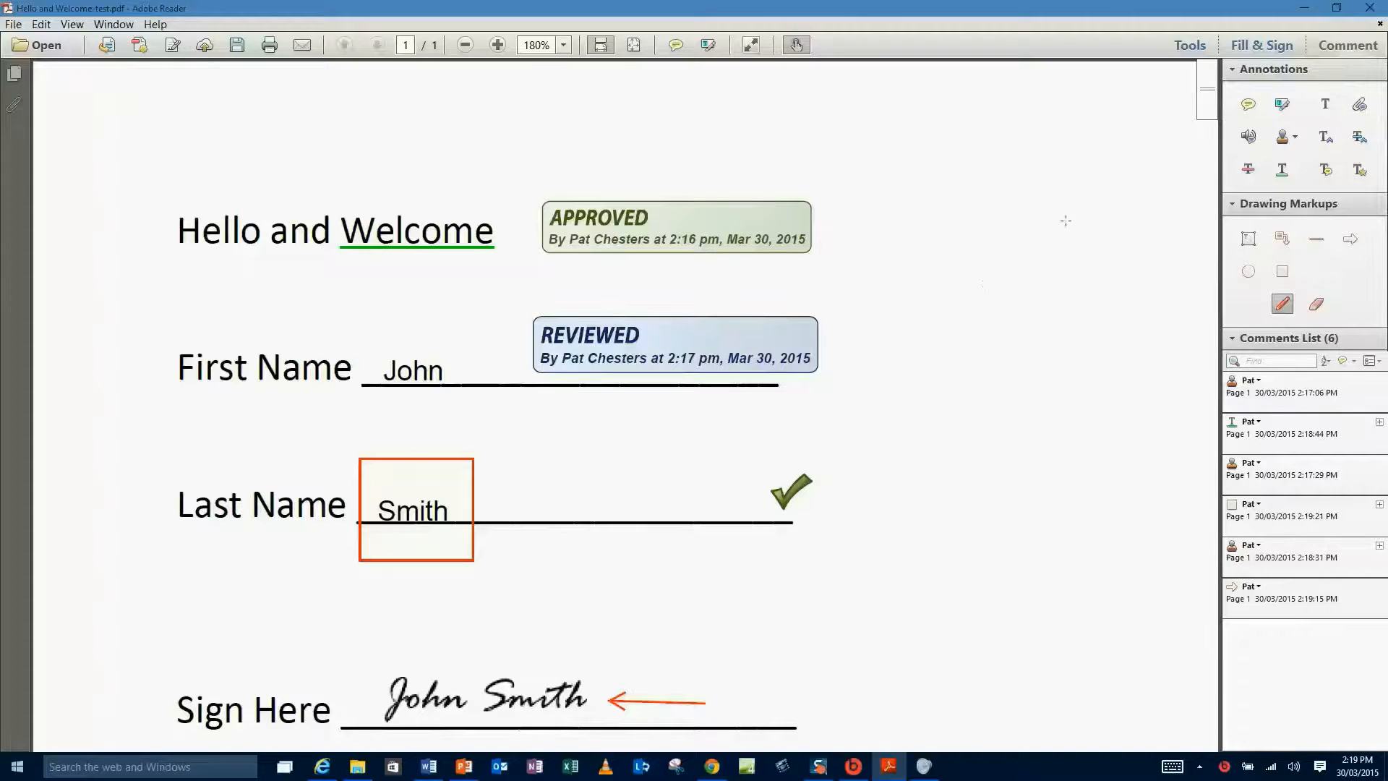
# Set the freehand drawing tool's default colour to blue.
pyautogui.rightClick(1284, 308)
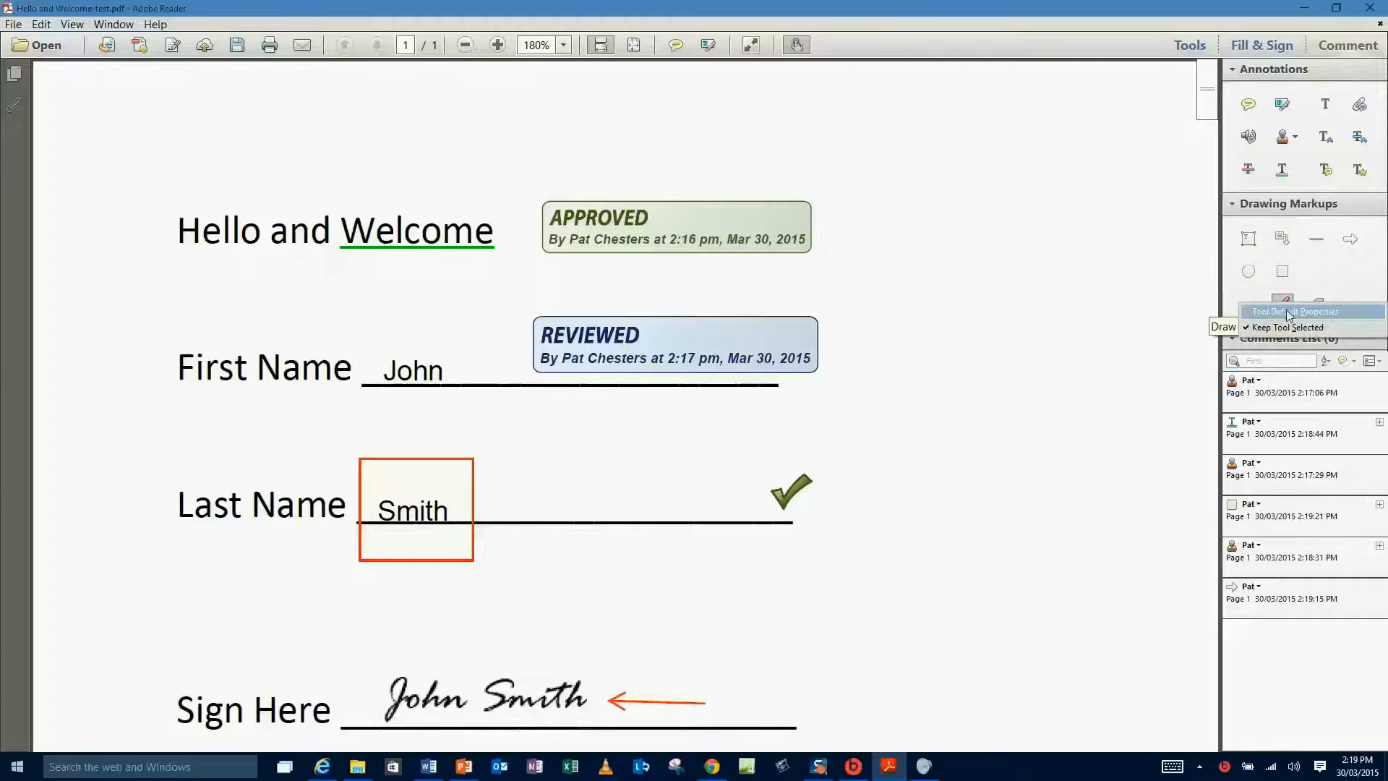
pyautogui.click(1289, 312)
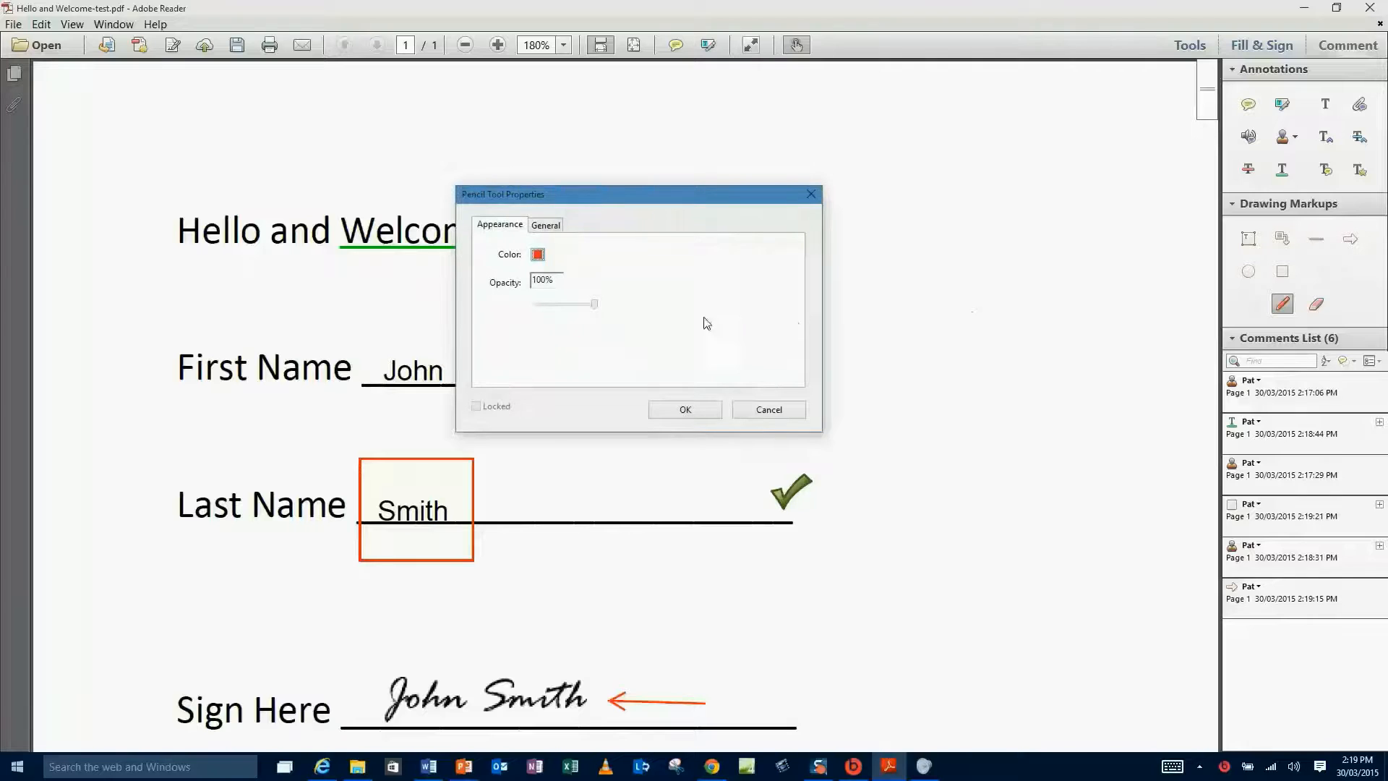
pyautogui.click(538, 255)
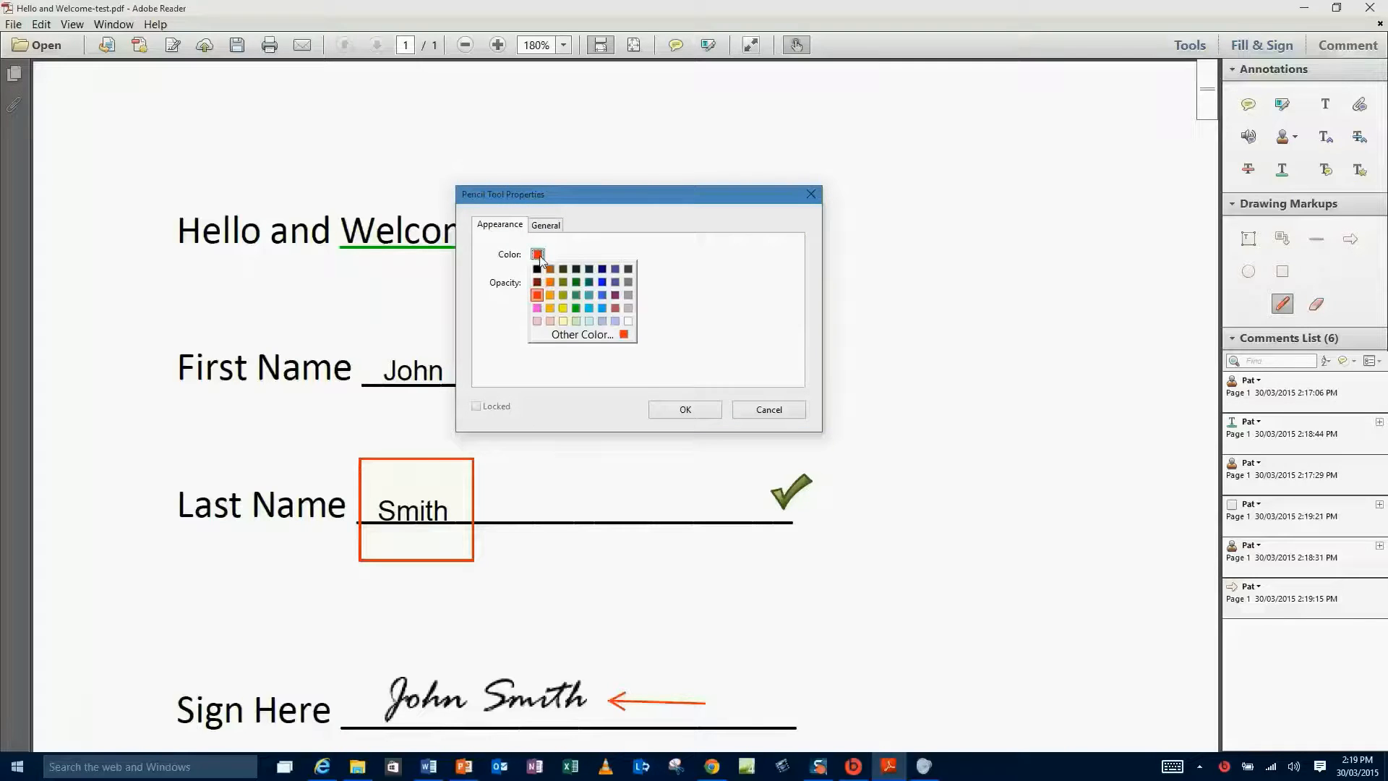
pyautogui.click(602, 295)
pyautogui.click(692, 410)
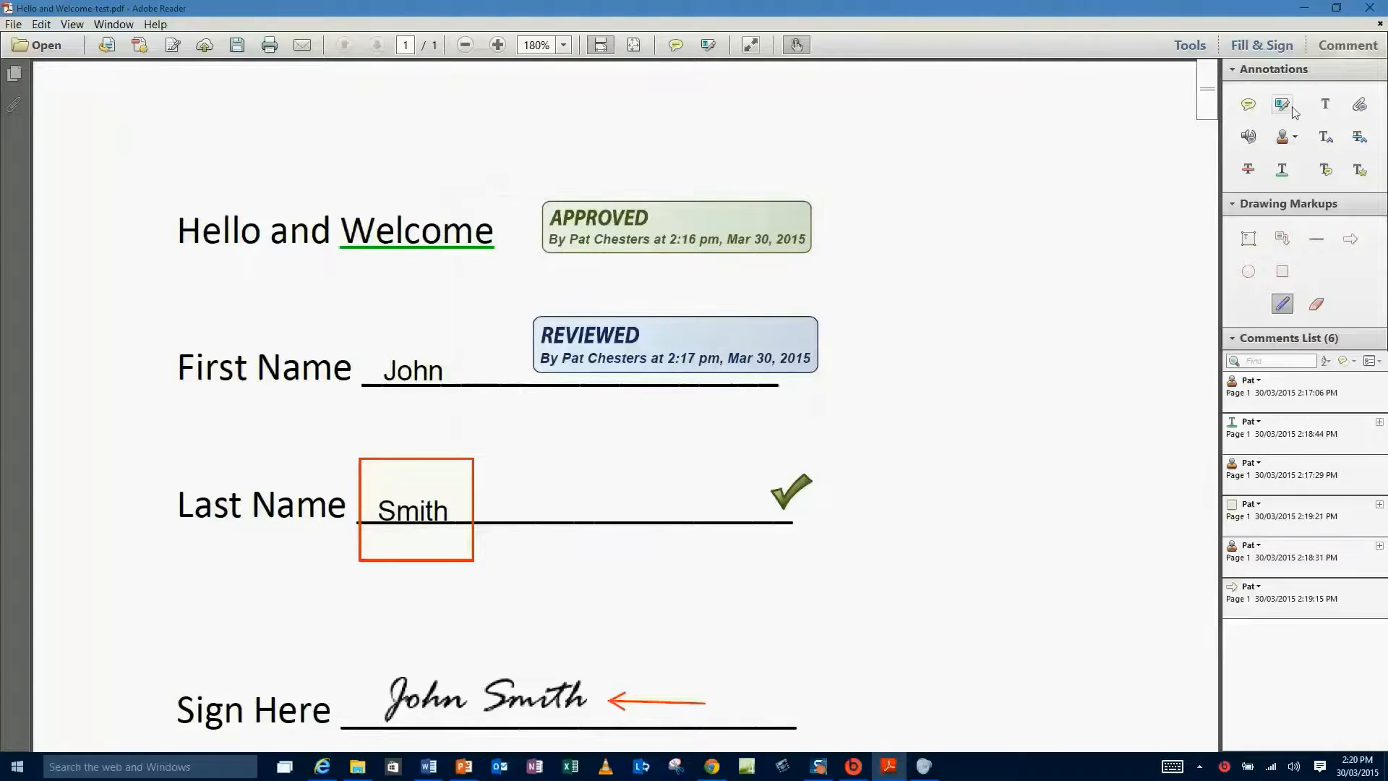
# Set the Underline Text tool's default colour to red-orange.
pyautogui.click(1281, 174)
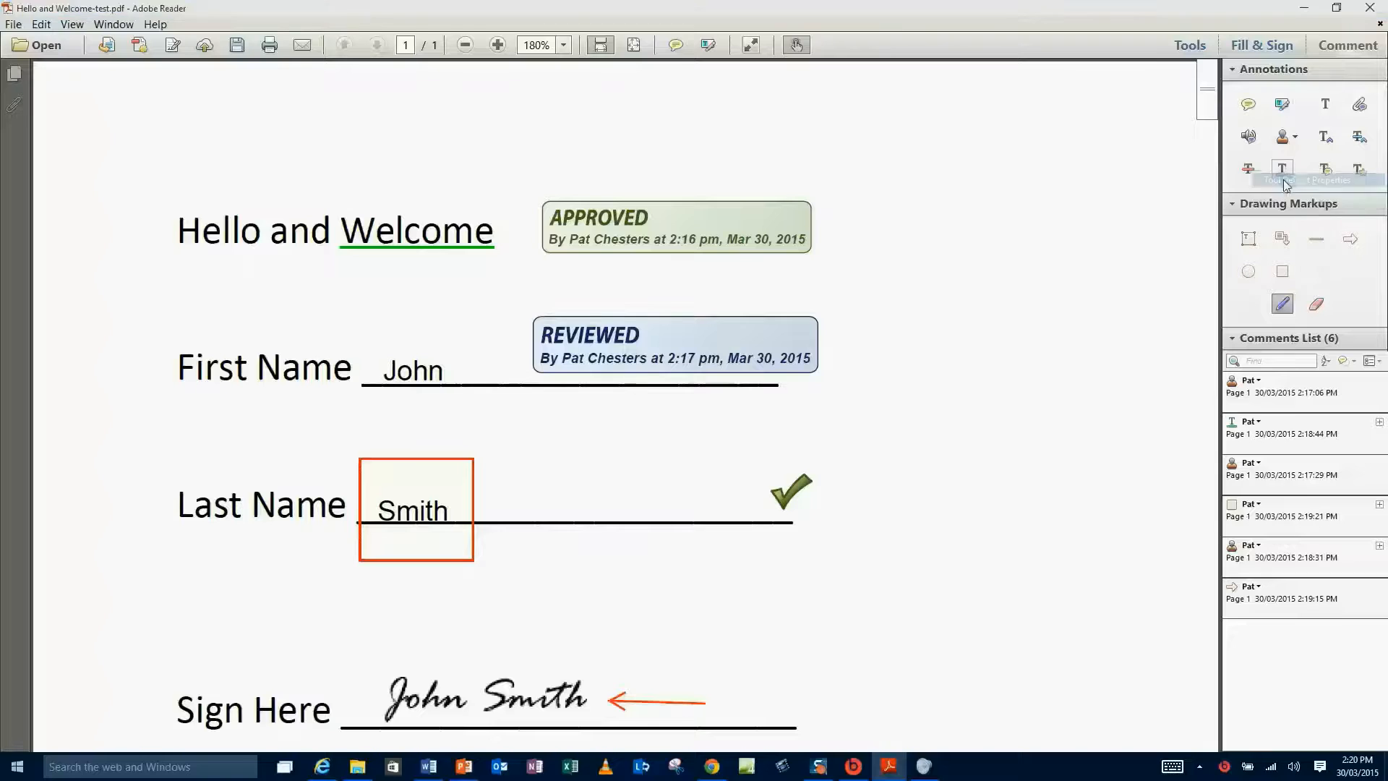
pyautogui.hotkey('ctrl', 'e')
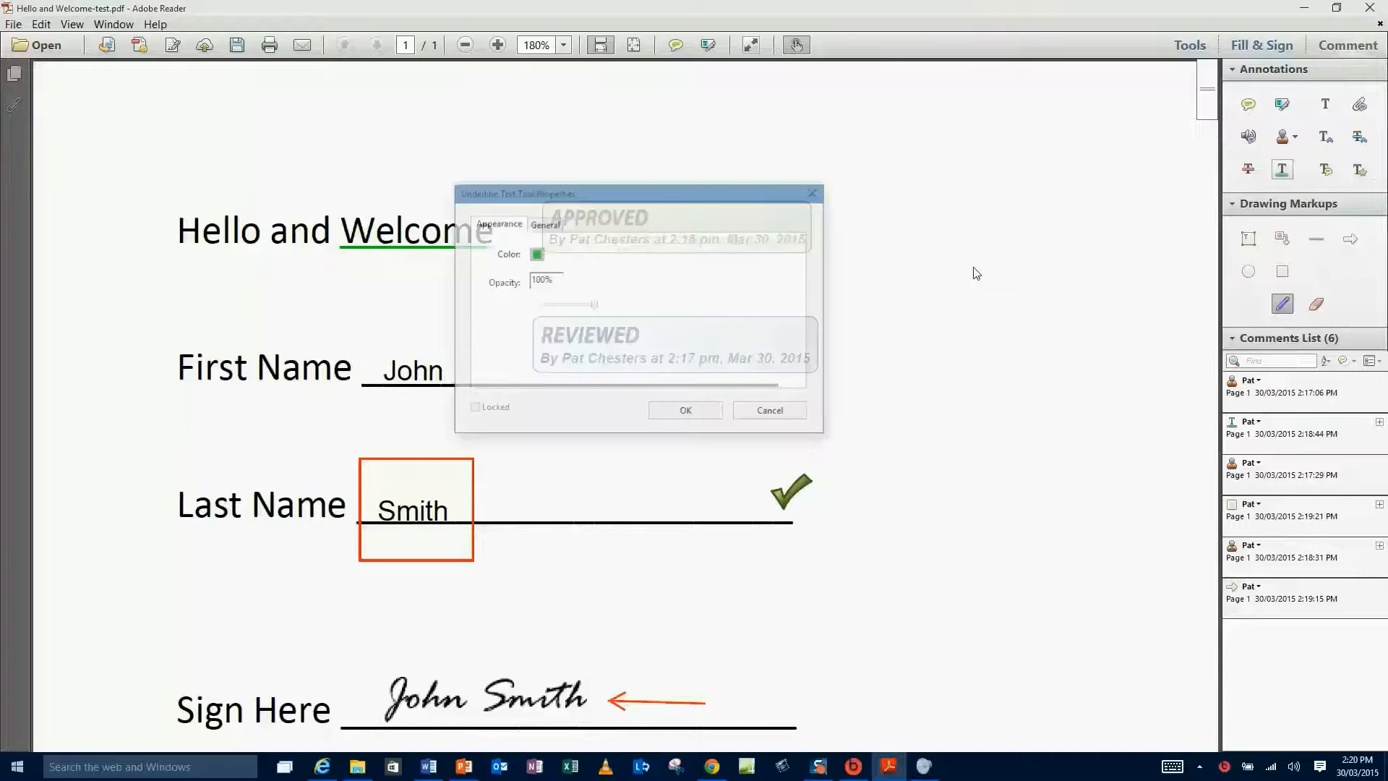
pyautogui.click(537, 256)
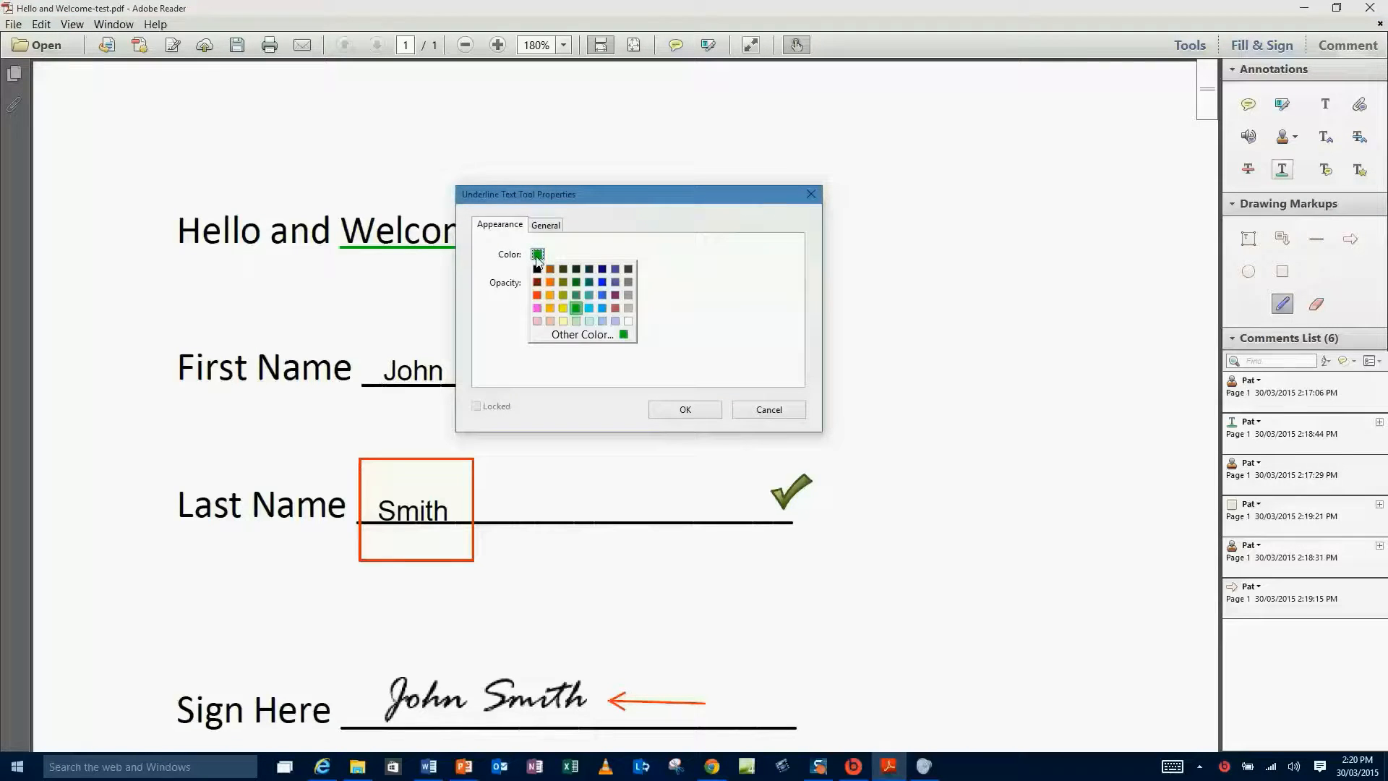
pyautogui.click(537, 295)
pyautogui.click(685, 411)
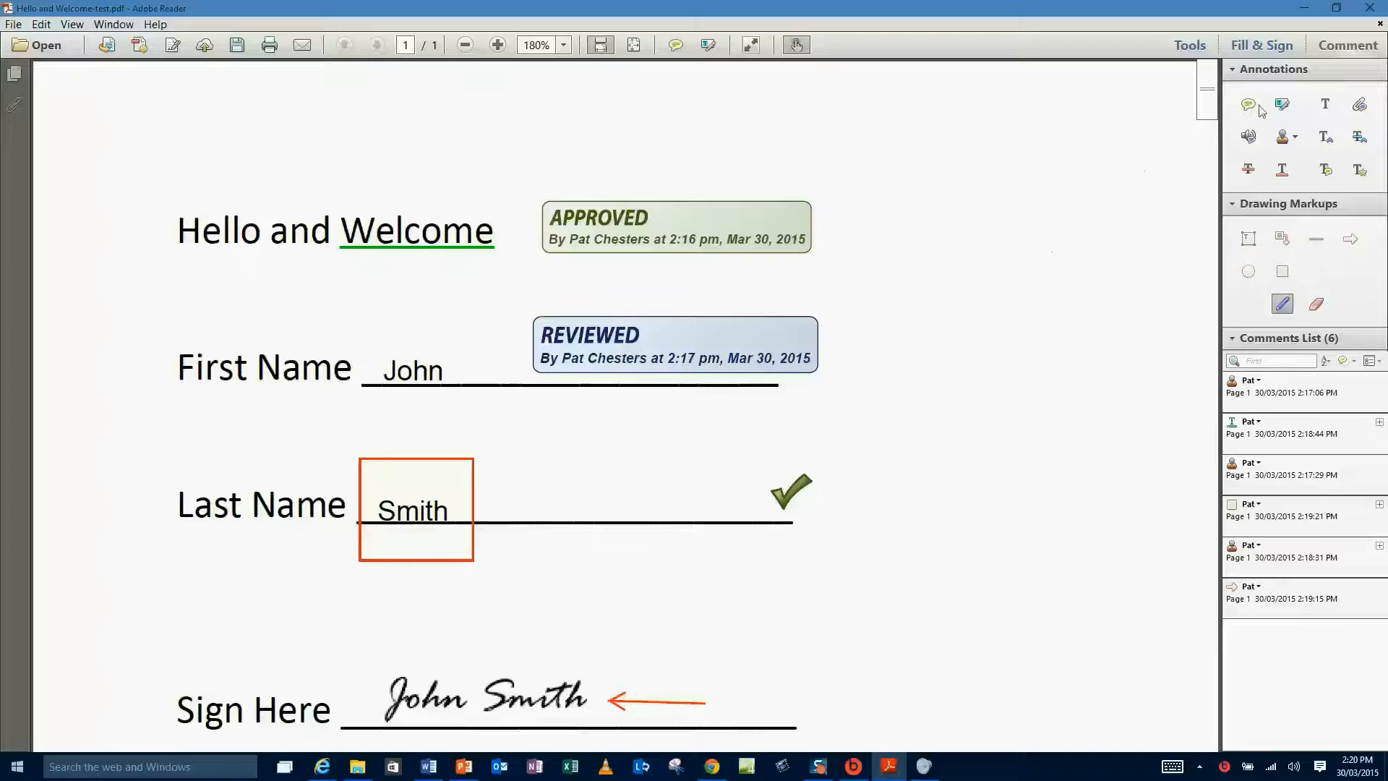
# Show the Fill & Sign tools and open the Place Initials dialog.
pyautogui.click(1261, 48)
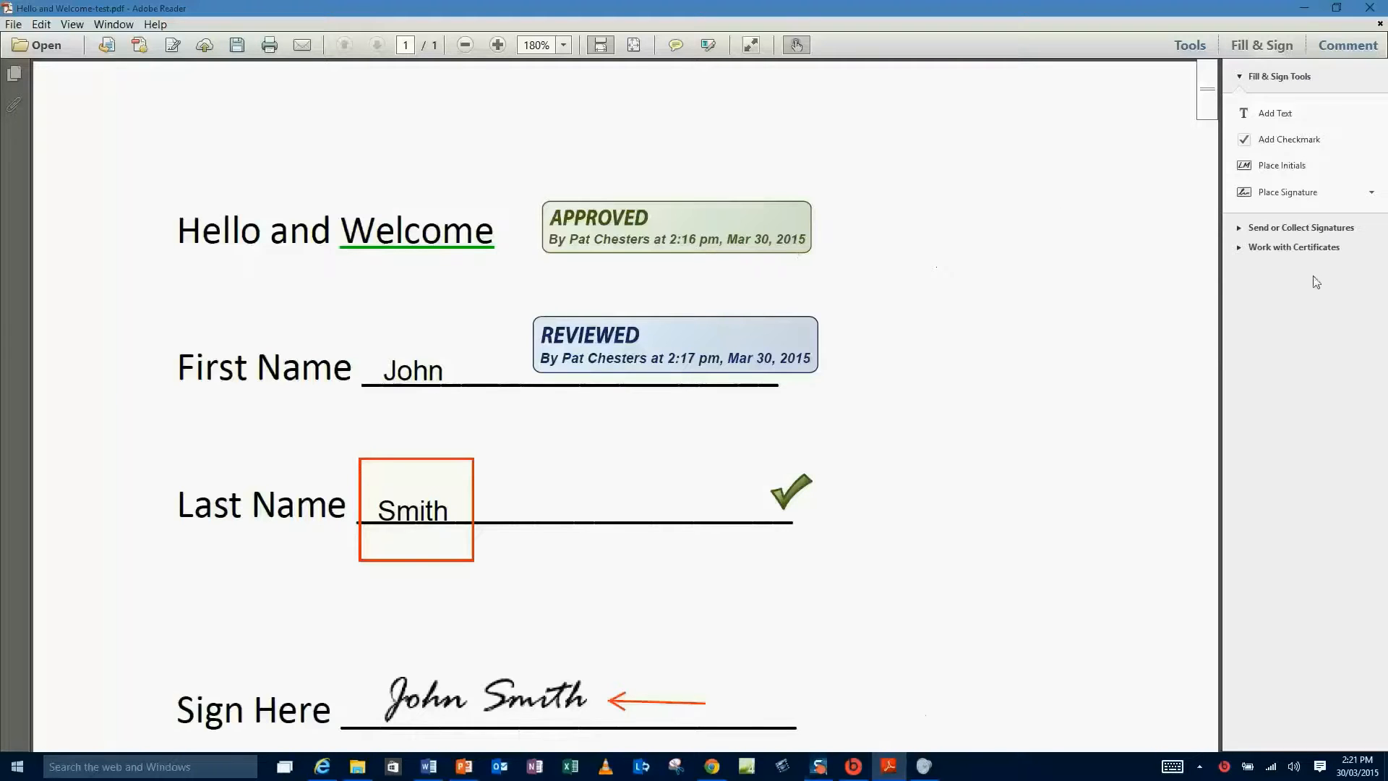
pyautogui.click(1292, 169)
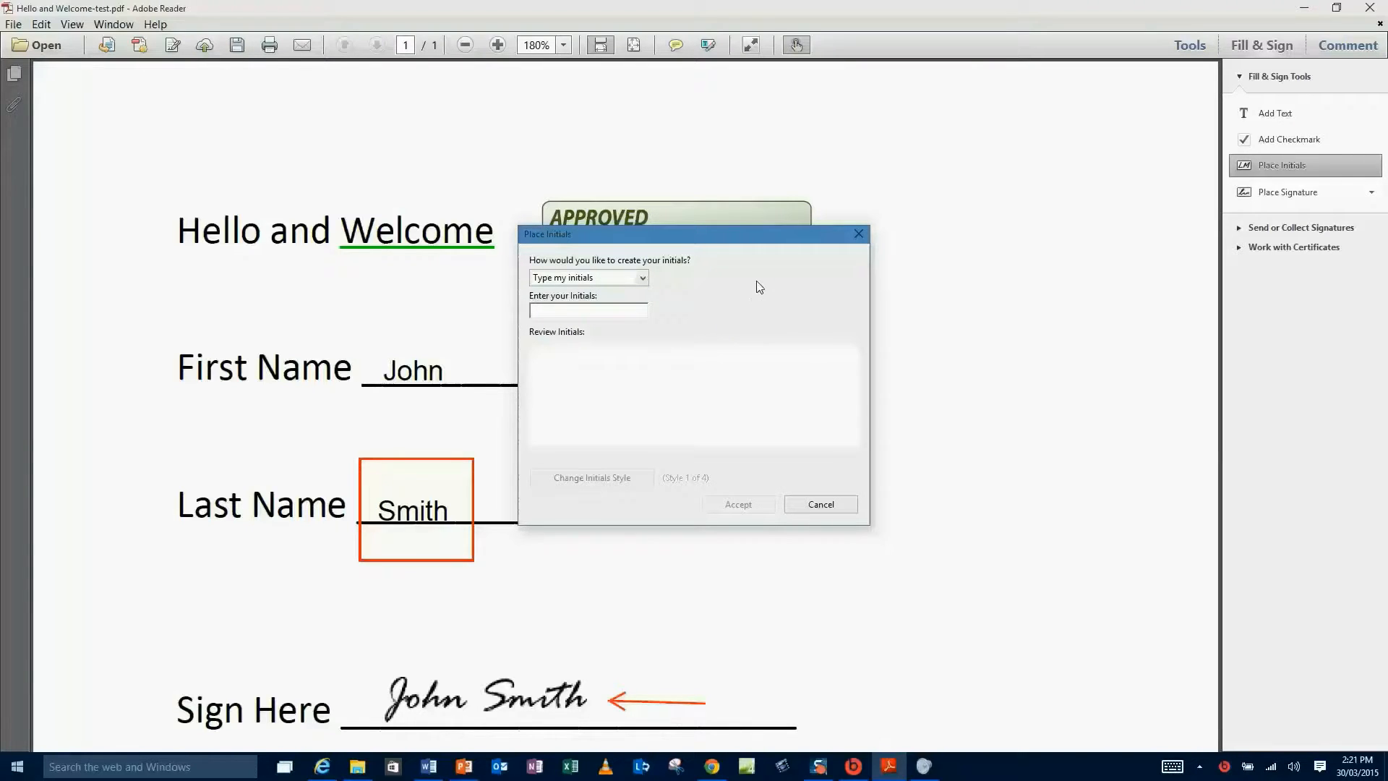
# Create JFS initials in cursive Style 4 of 4 and accept them.
pyautogui.write('JFS')
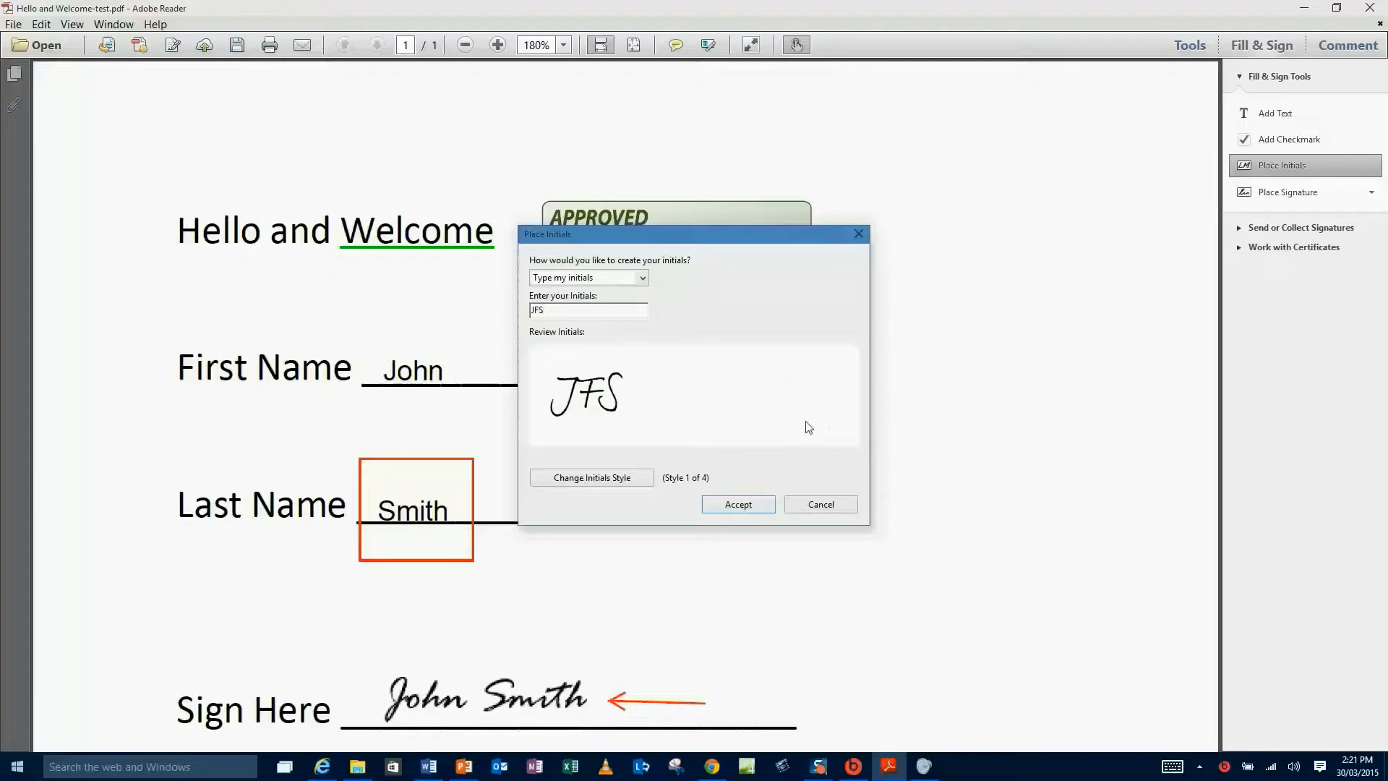
pyautogui.click(615, 481)
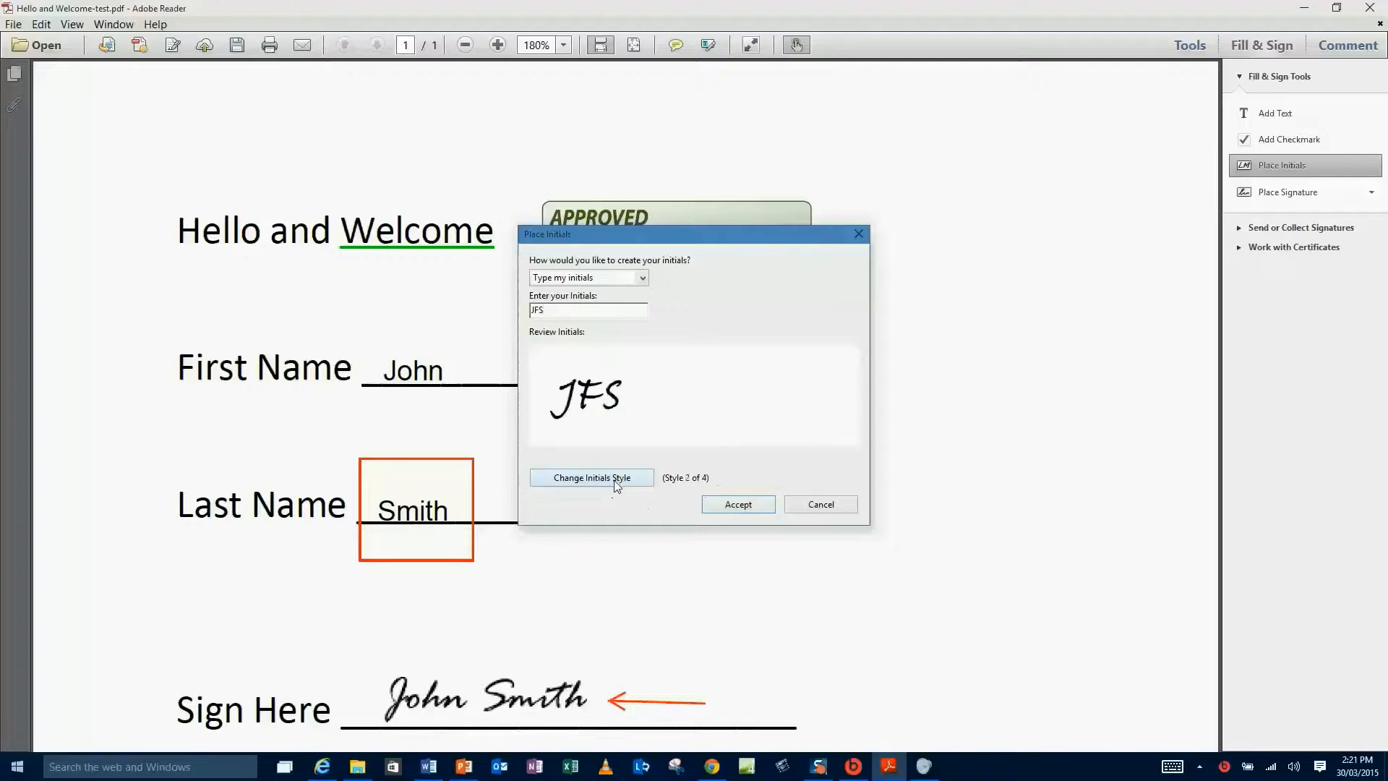
pyautogui.click(615, 482)
pyautogui.click(617, 481)
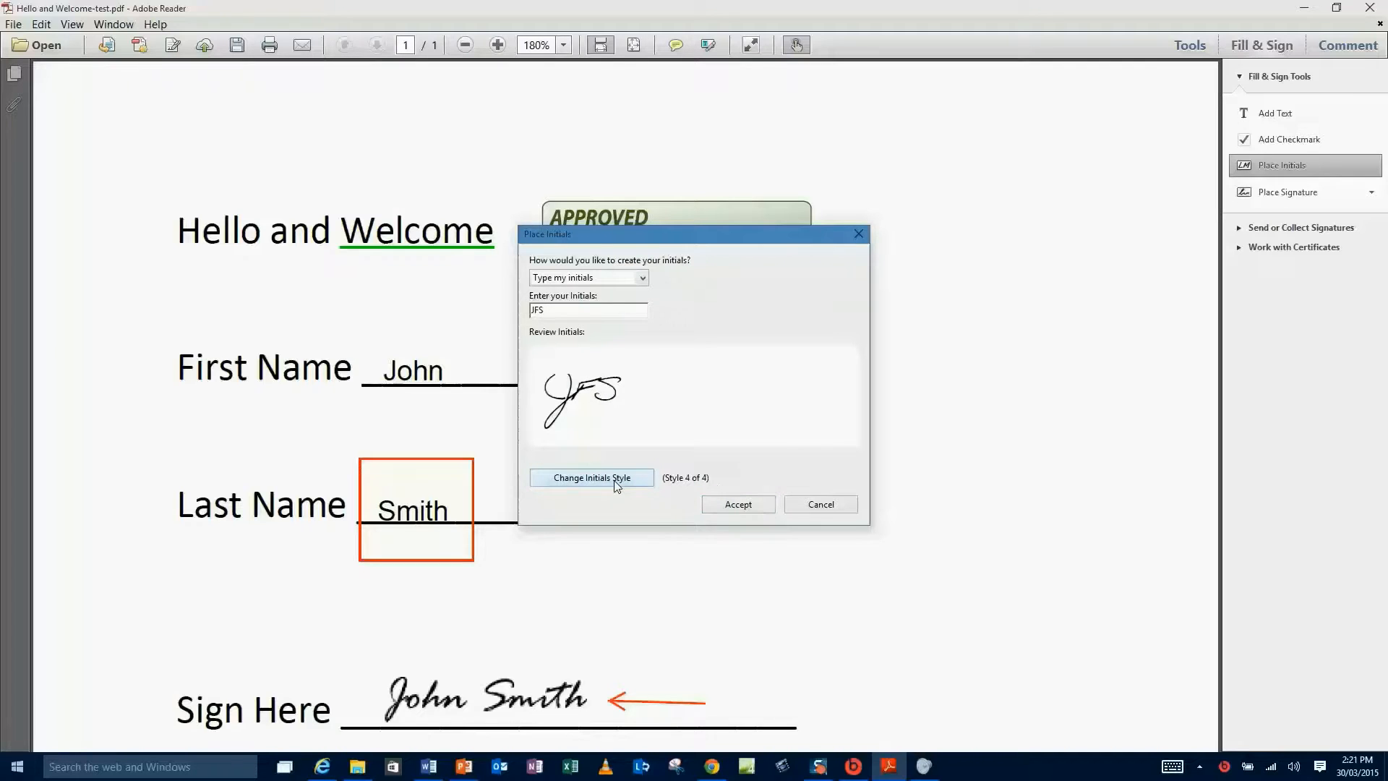
pyautogui.click(617, 482)
pyautogui.click(617, 481)
pyautogui.click(617, 481)
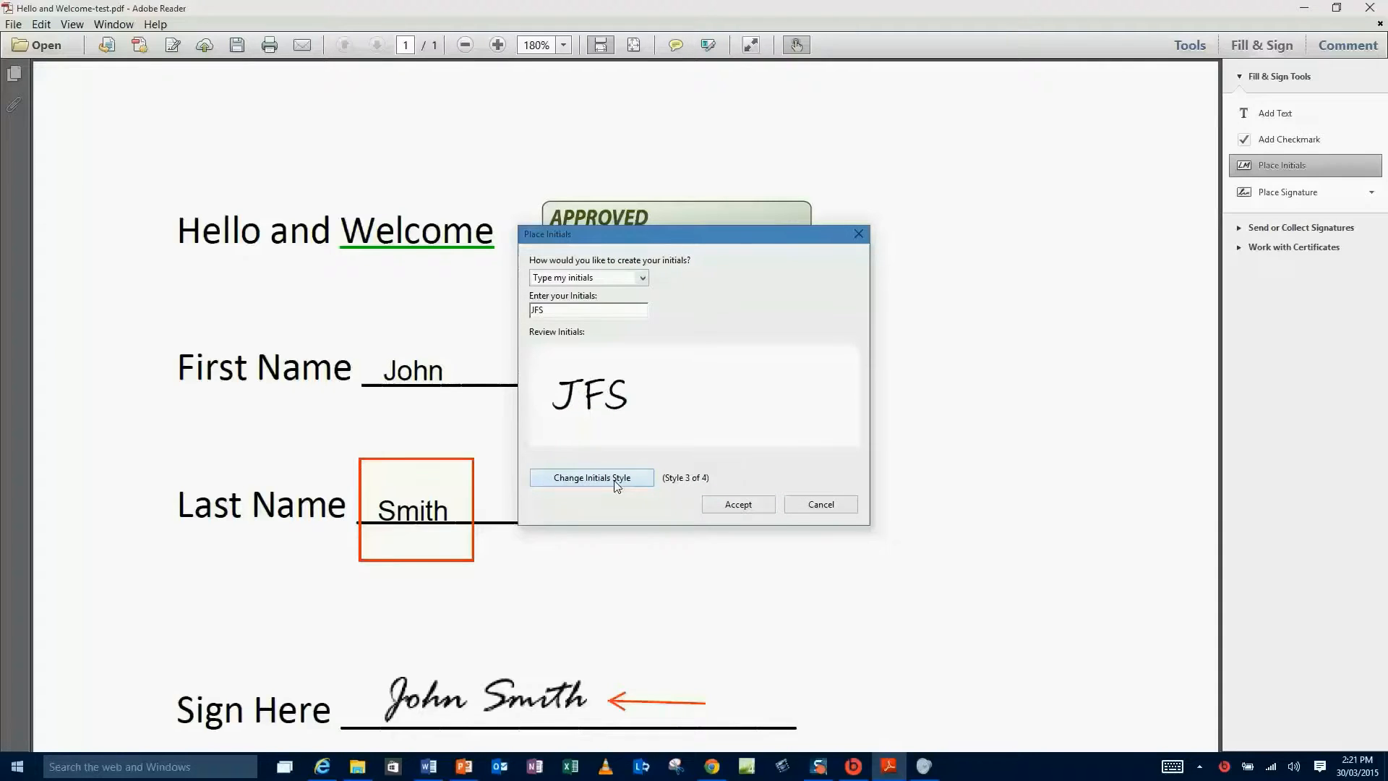
pyautogui.click(616, 482)
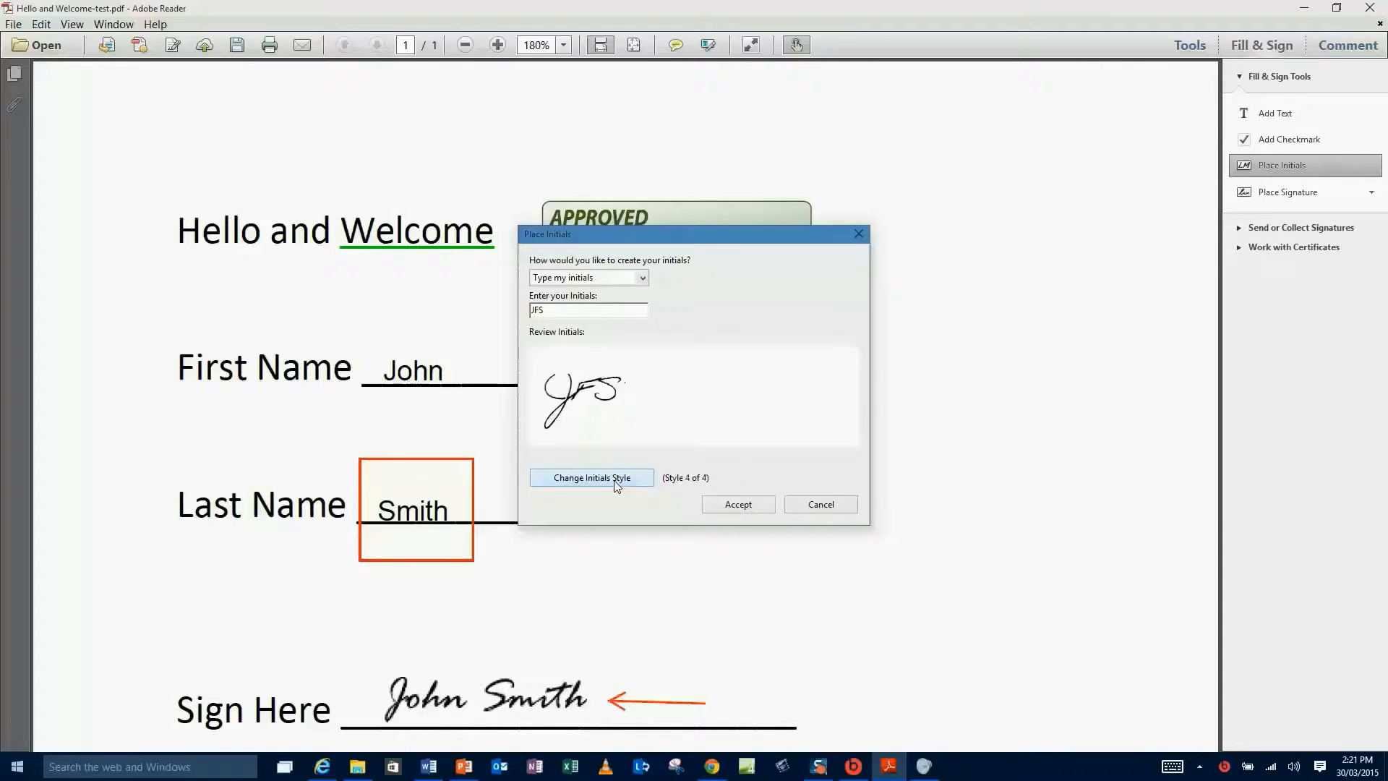
pyautogui.click(752, 505)
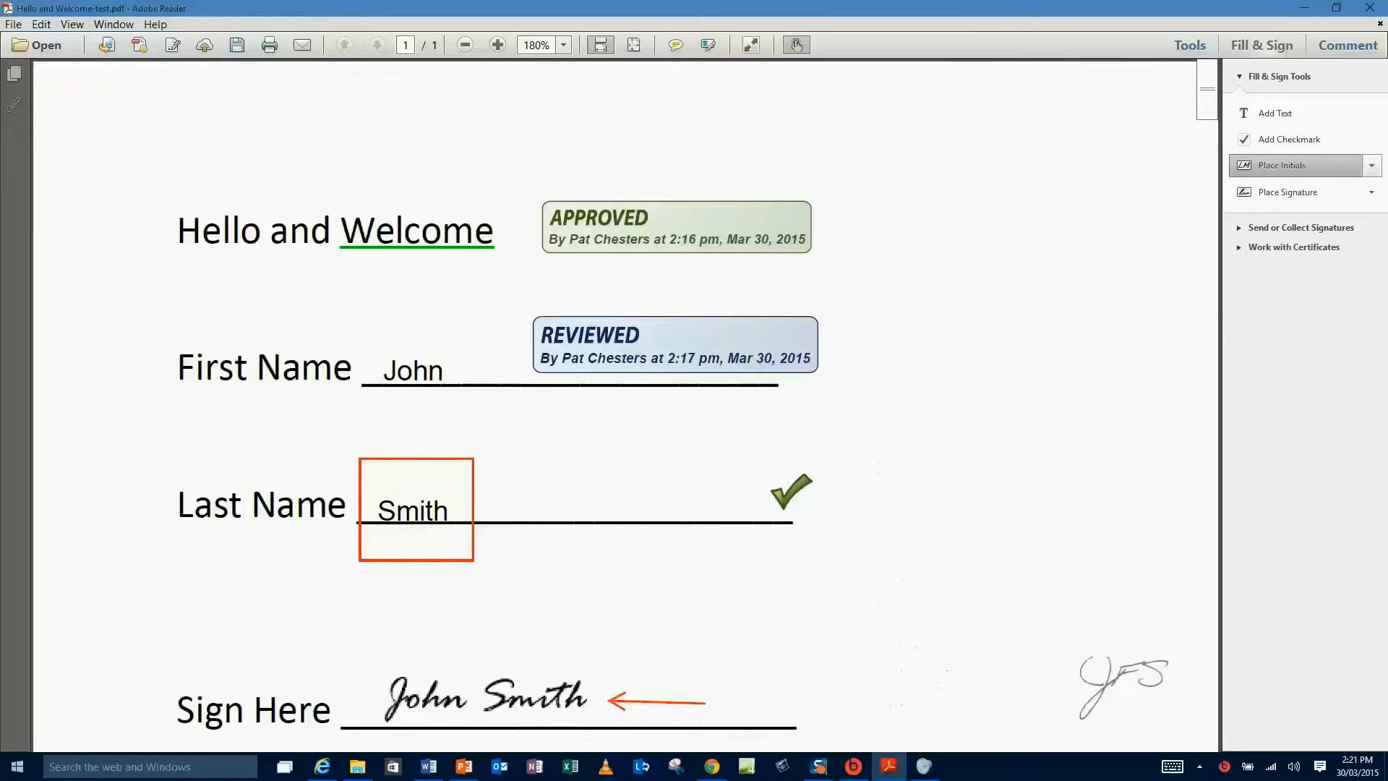
# Place the initials at the page's bottom-right beside the Sign Here line.
pyautogui.click(1143, 707)
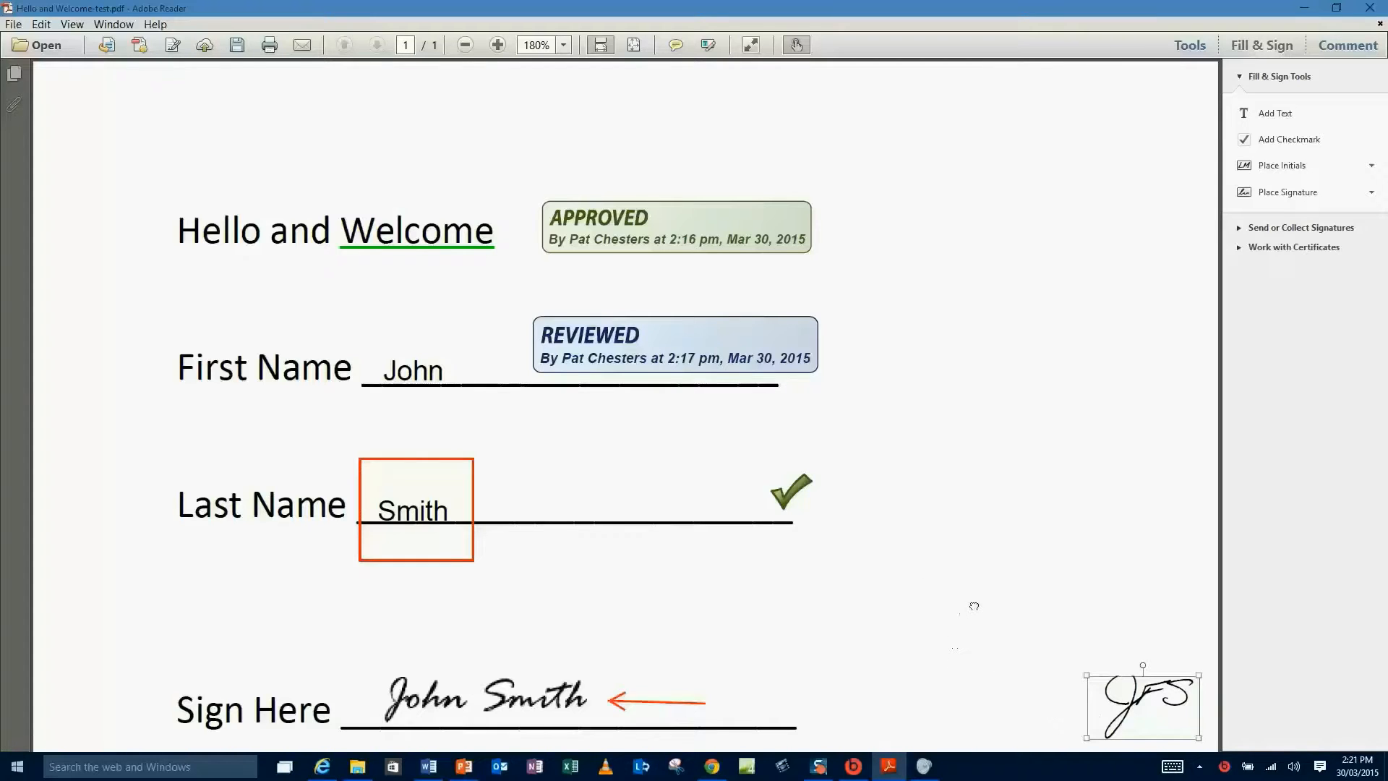
pyautogui.click(972, 602)
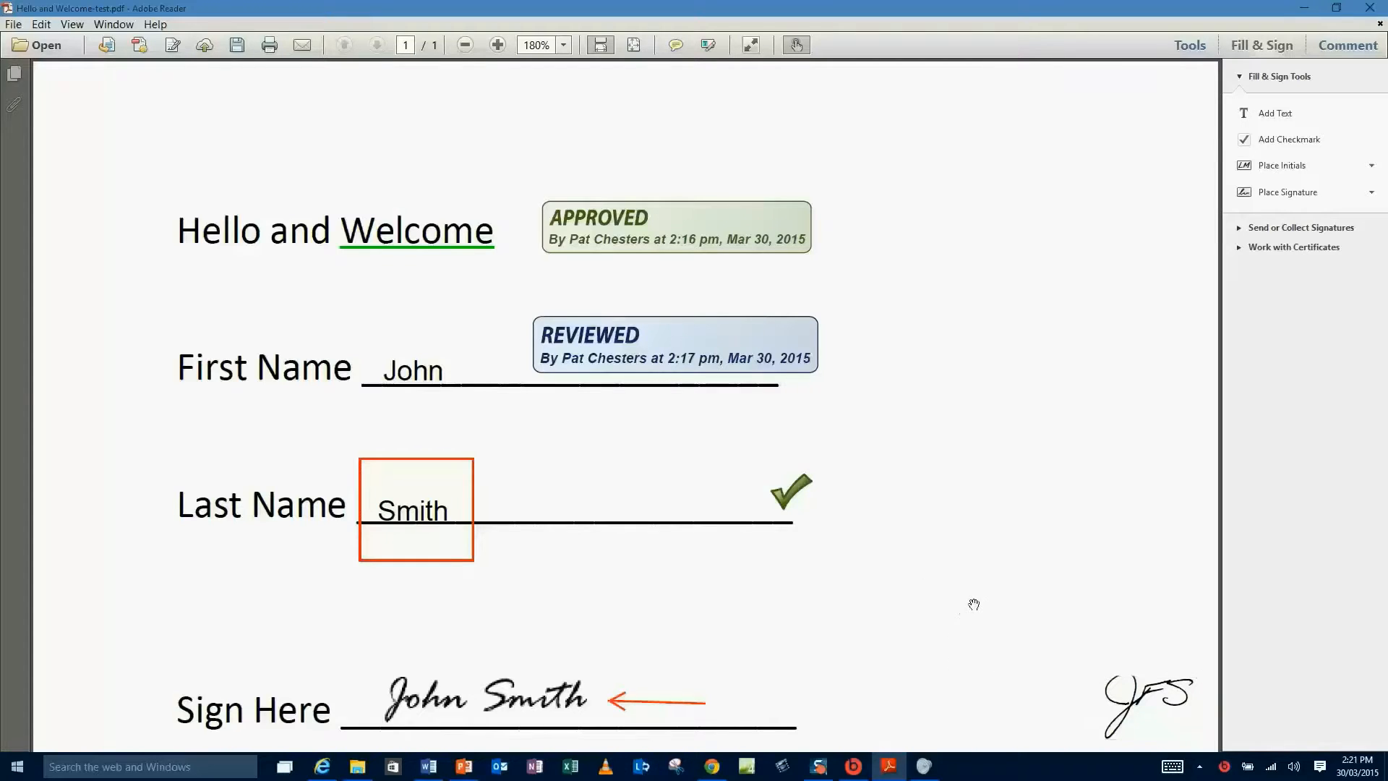
pyautogui.click(15, 25)
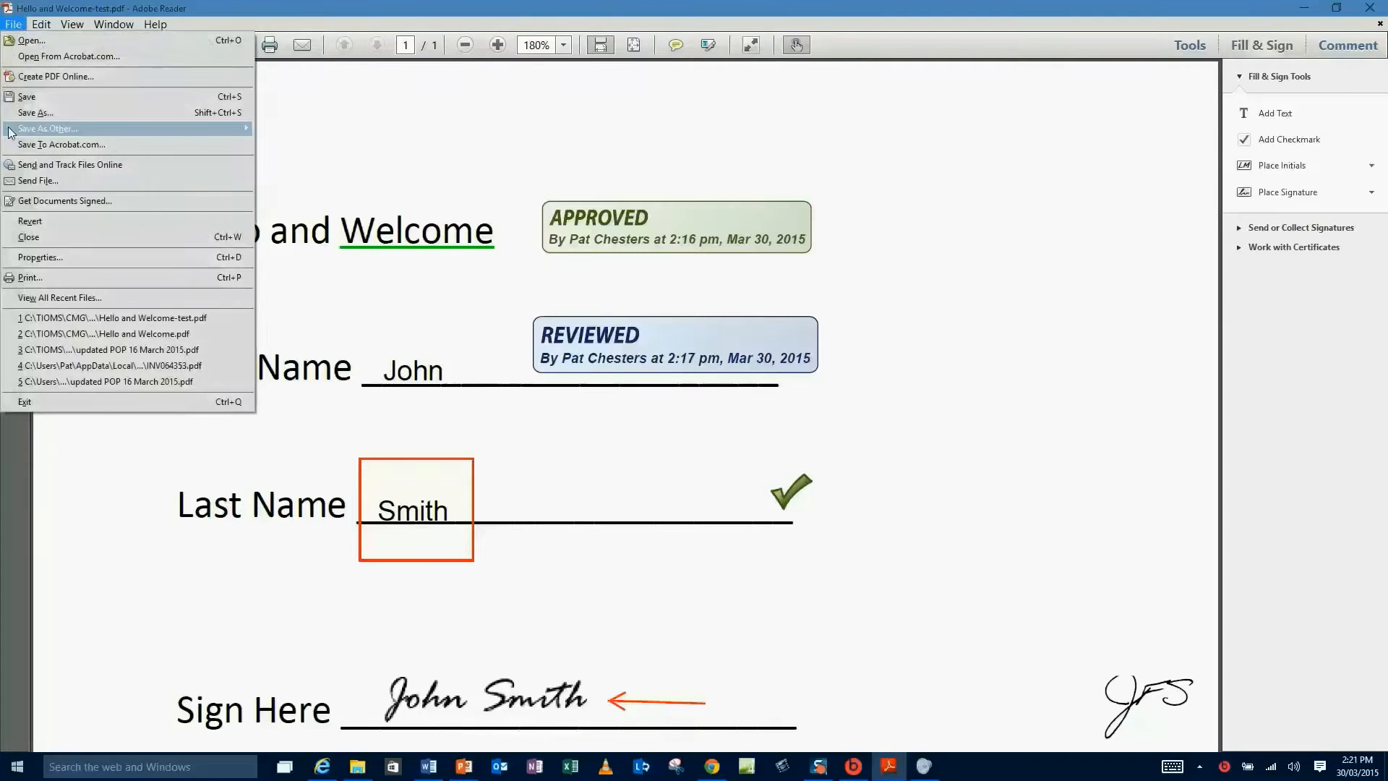
# Save a copy of the form, renaming it 'Johns contract' while keeping the .pdf extension.
pyautogui.click(38, 100)
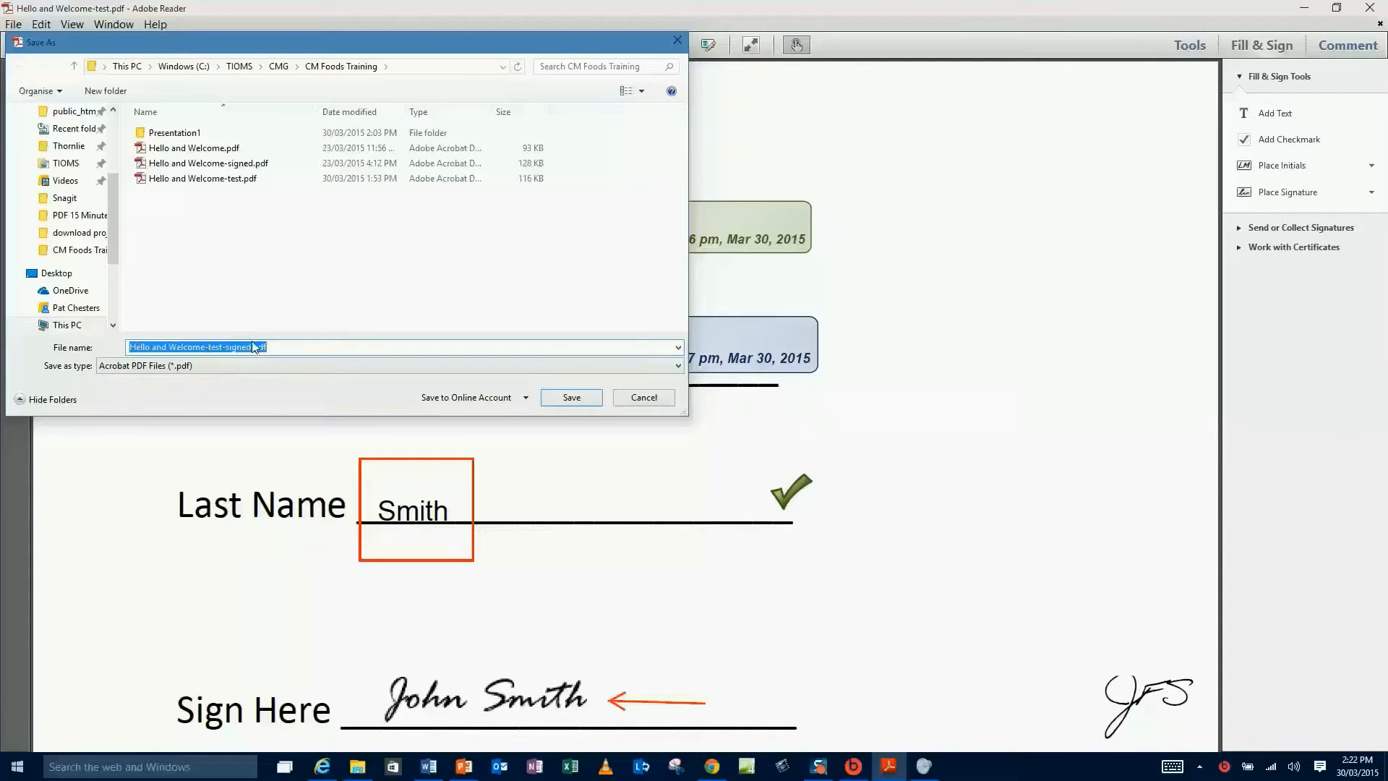
pyautogui.moveTo(252, 347); pyautogui.dragTo(129, 346)
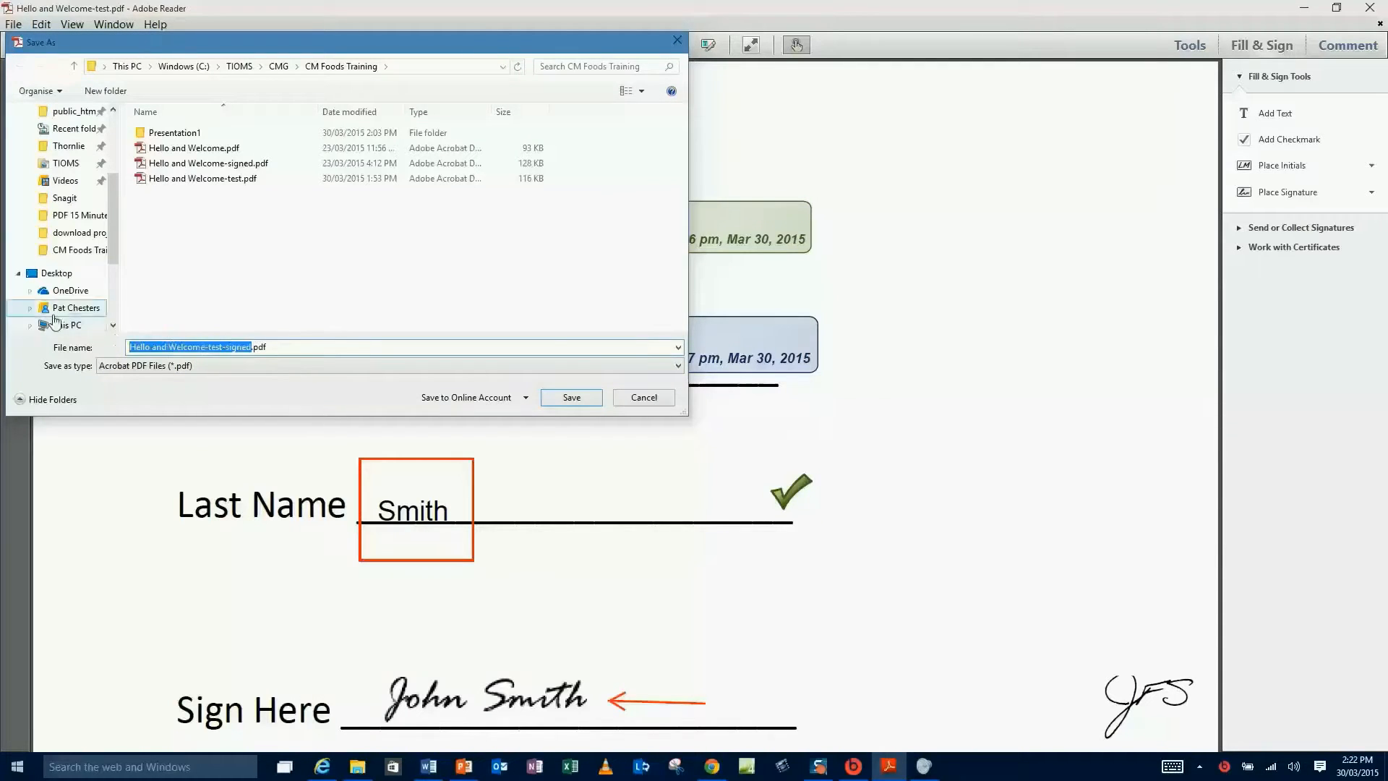
pyautogui.write('Johns')
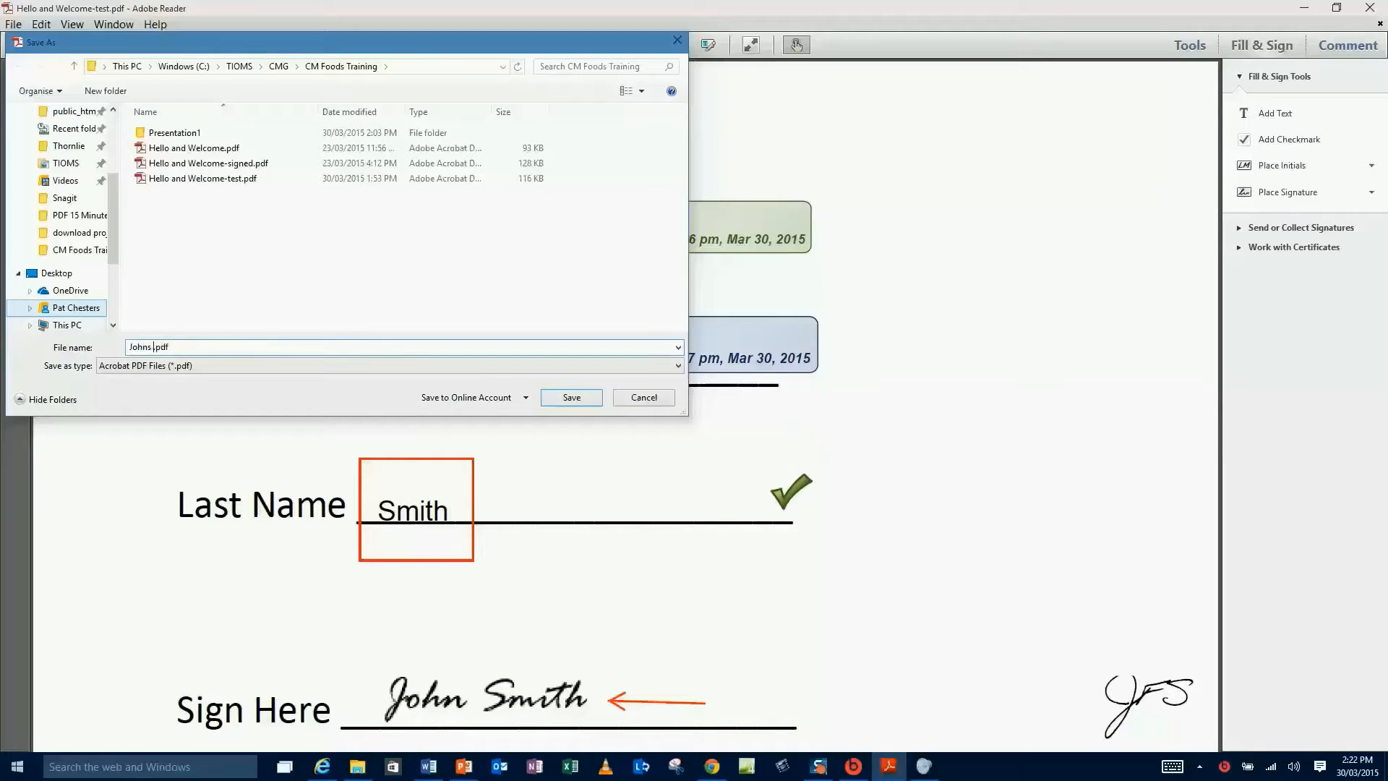
pyautogui.write(' contract')
pyautogui.click(573, 397)
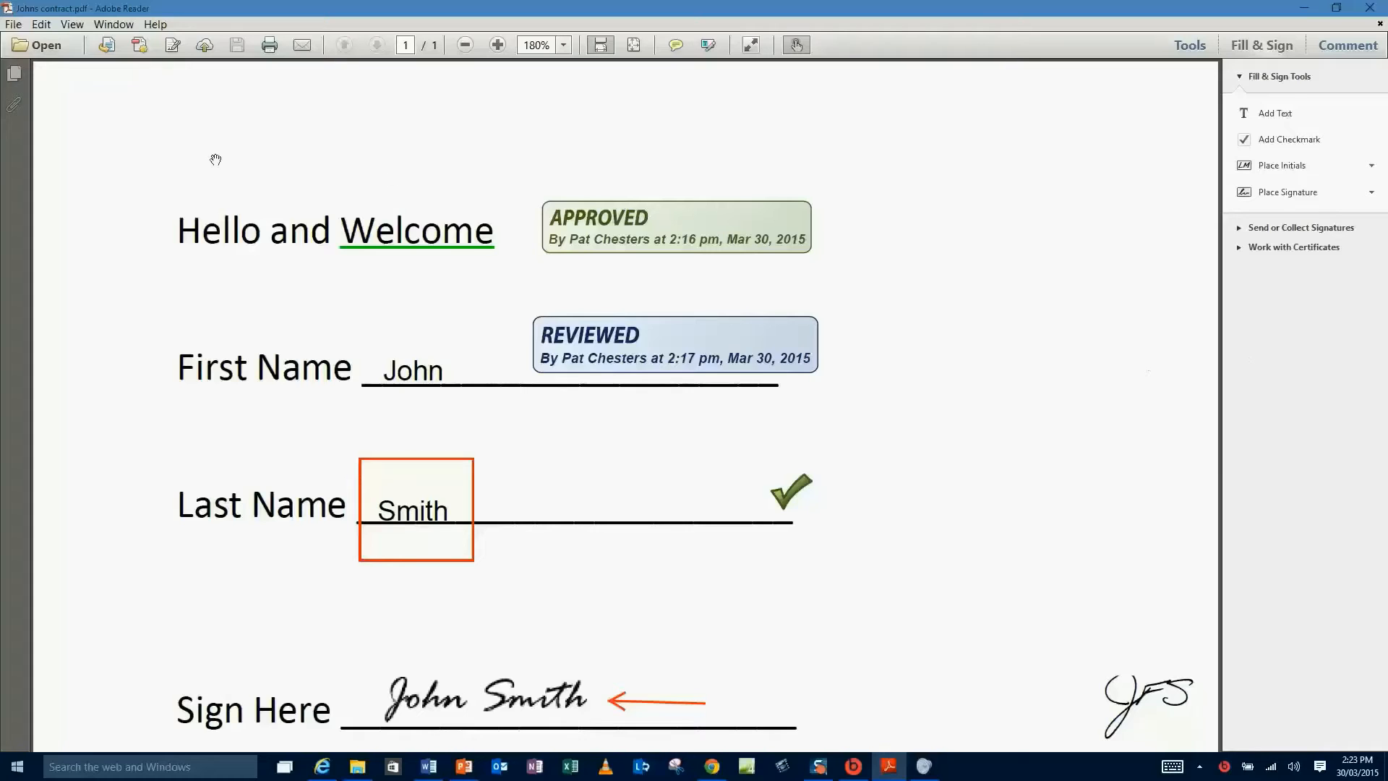
# Search the document for 'John', stepping through matches until none remain.
pyautogui.click(41, 24)
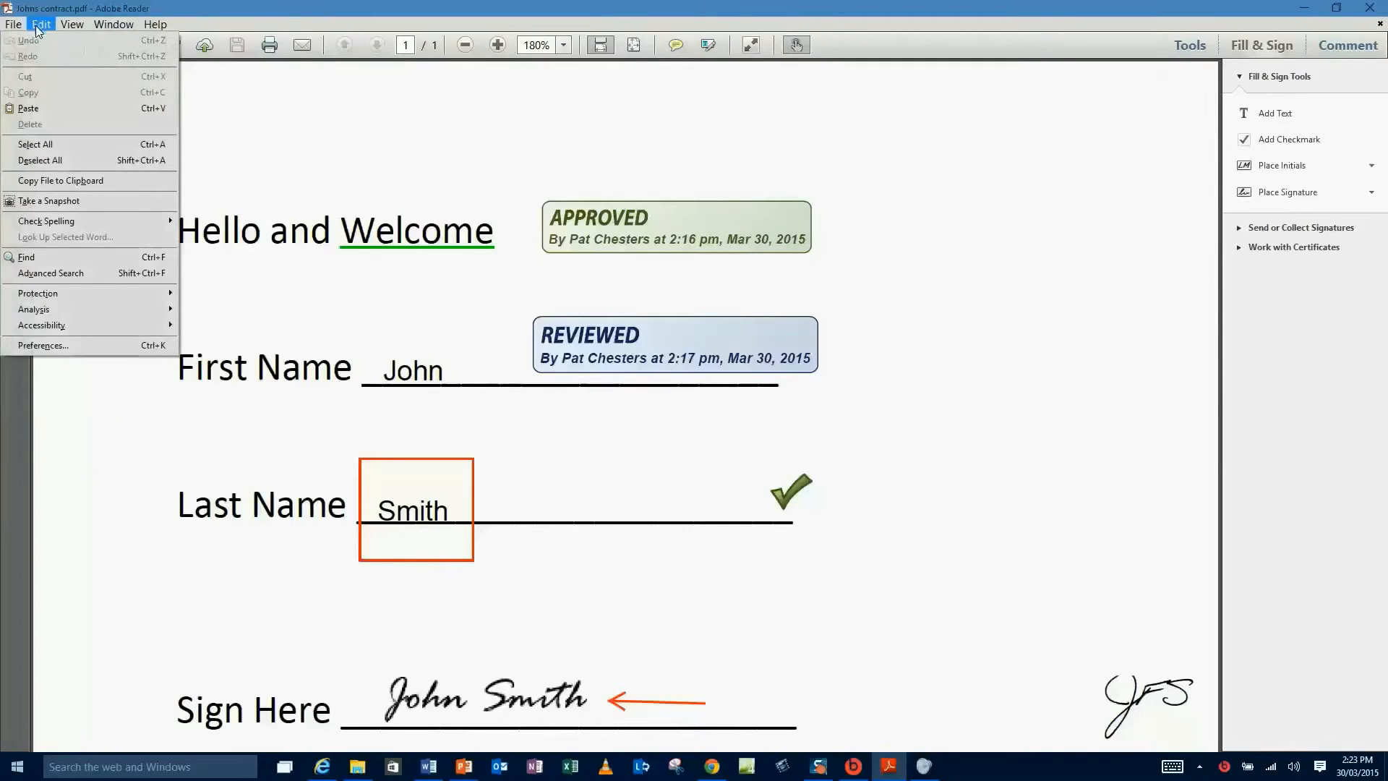
pyautogui.click(23, 258)
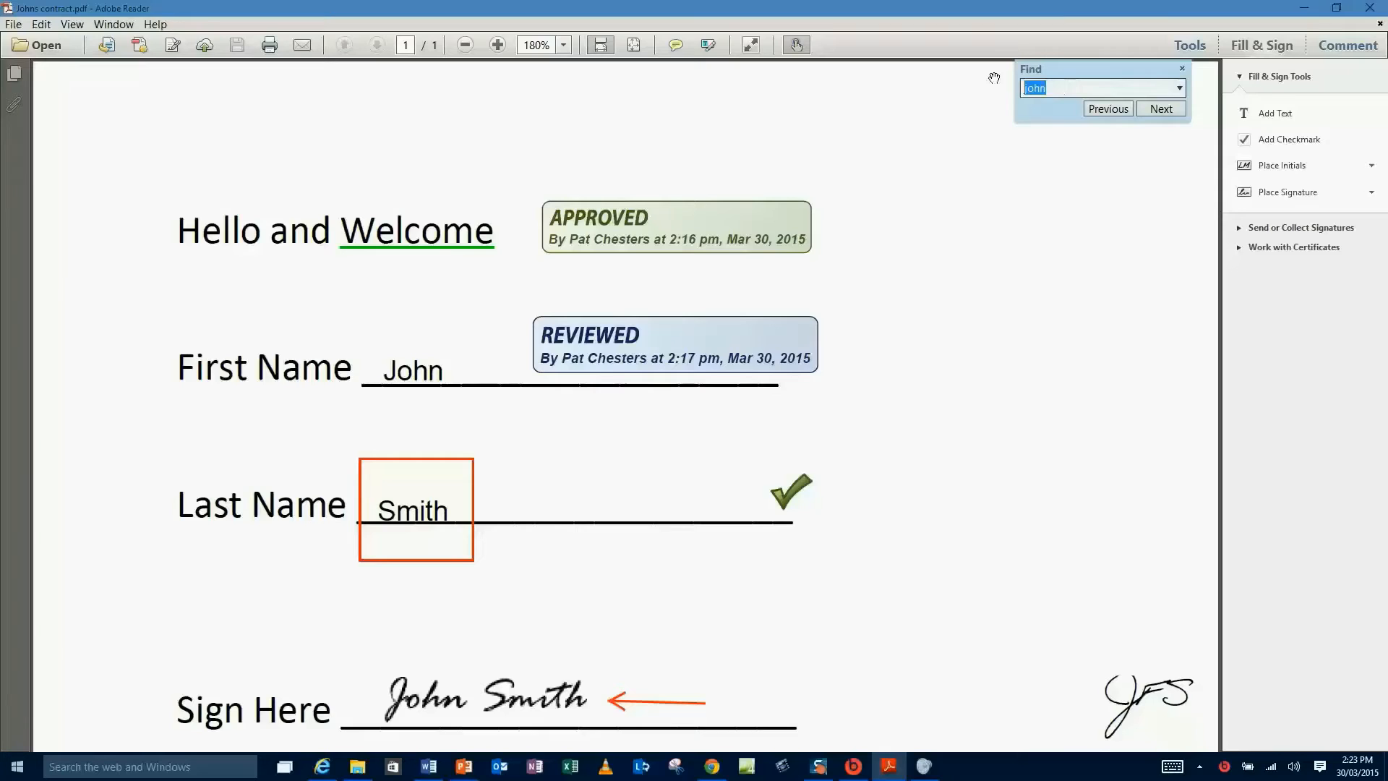
pyautogui.write('John')
pyautogui.click(1161, 109)
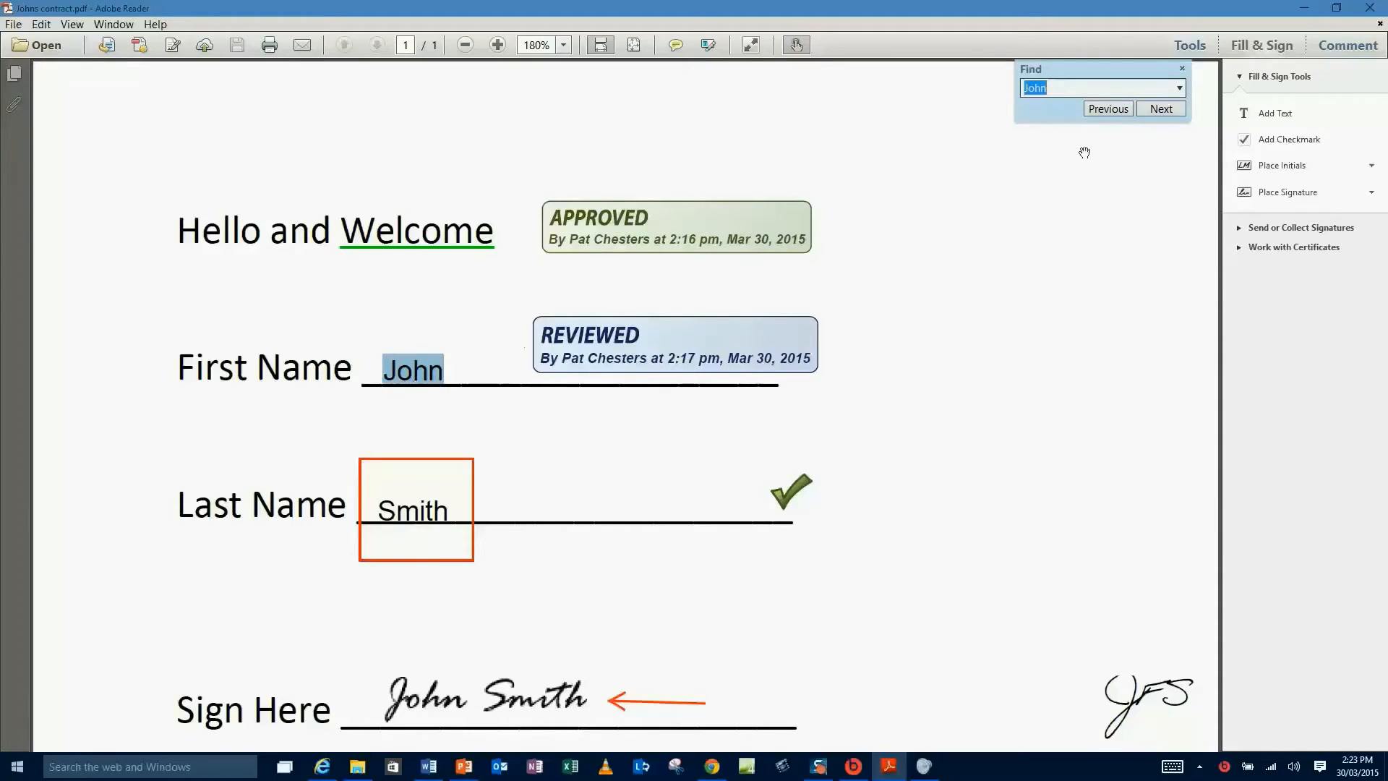
pyautogui.click(1161, 109)
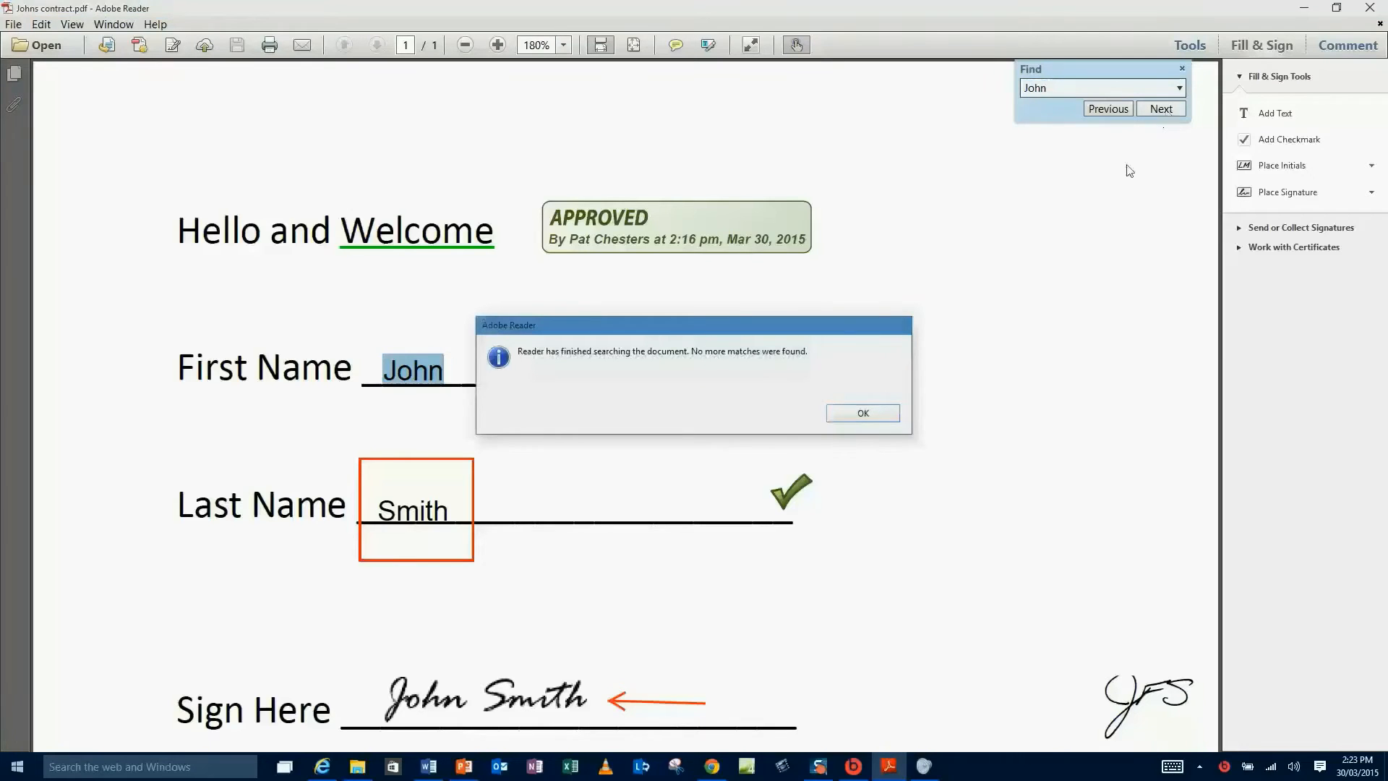
pyautogui.click(863, 413)
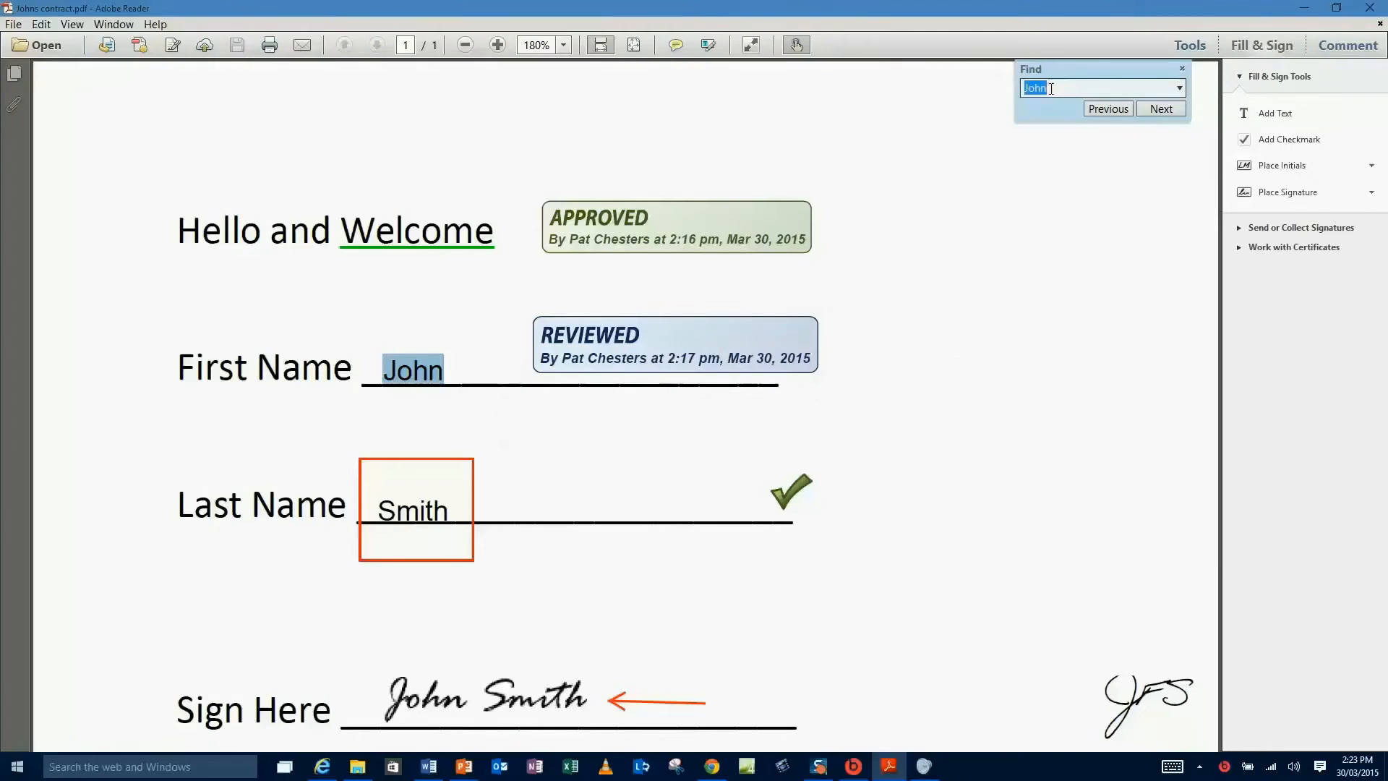
# Search for 'name' and step through its first two matches.
pyautogui.moveTo(1050, 90); pyautogui.dragTo(1016, 88)
pyautogui.write('name')
pyautogui.click(1161, 109)
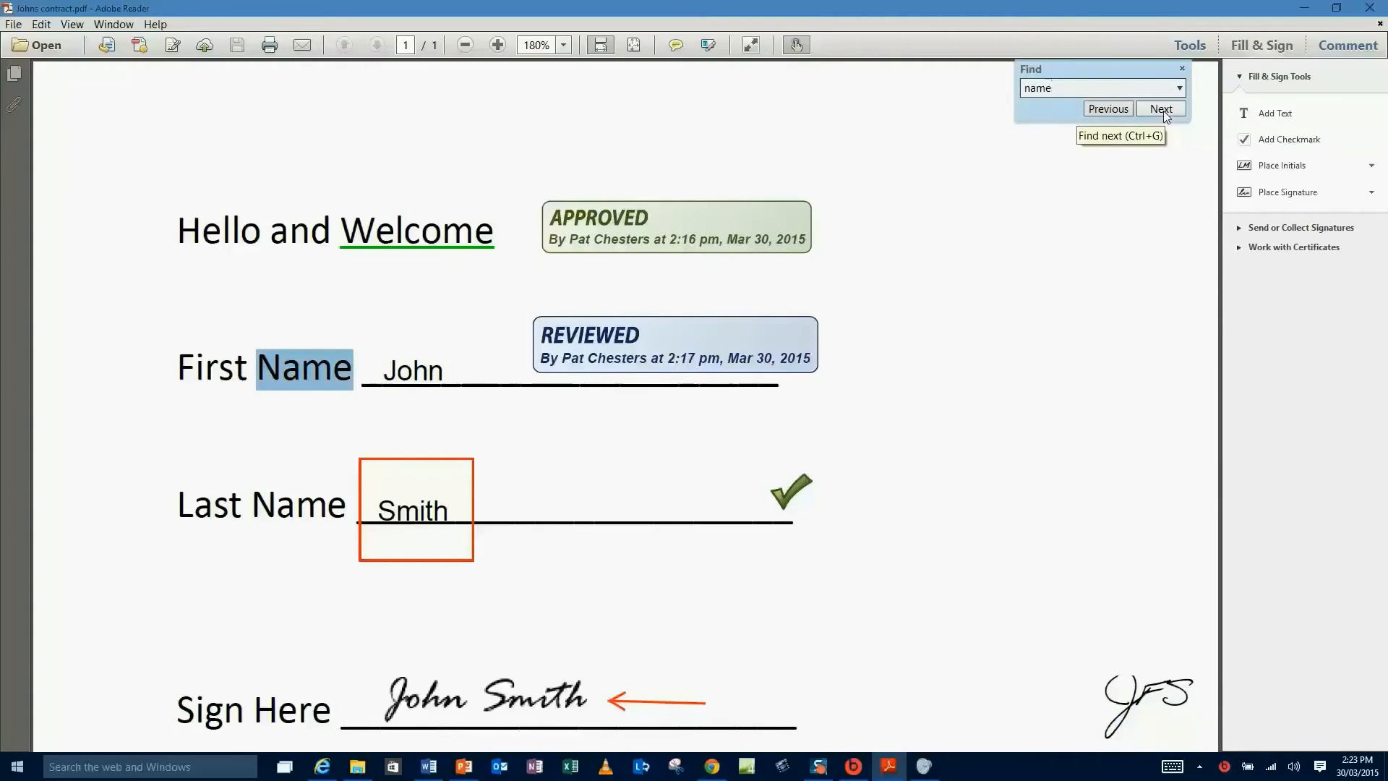
pyautogui.click(1160, 107)
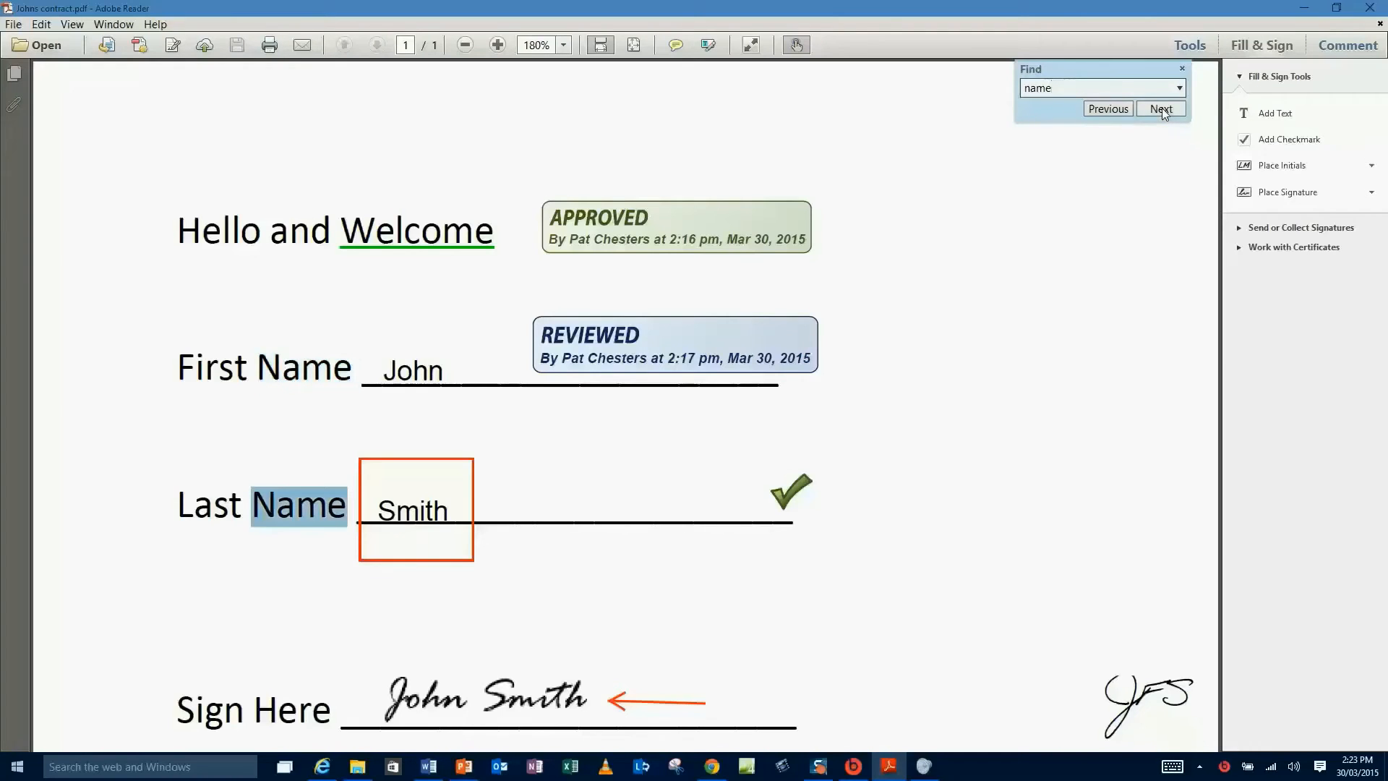
pyautogui.click(1133, 185)
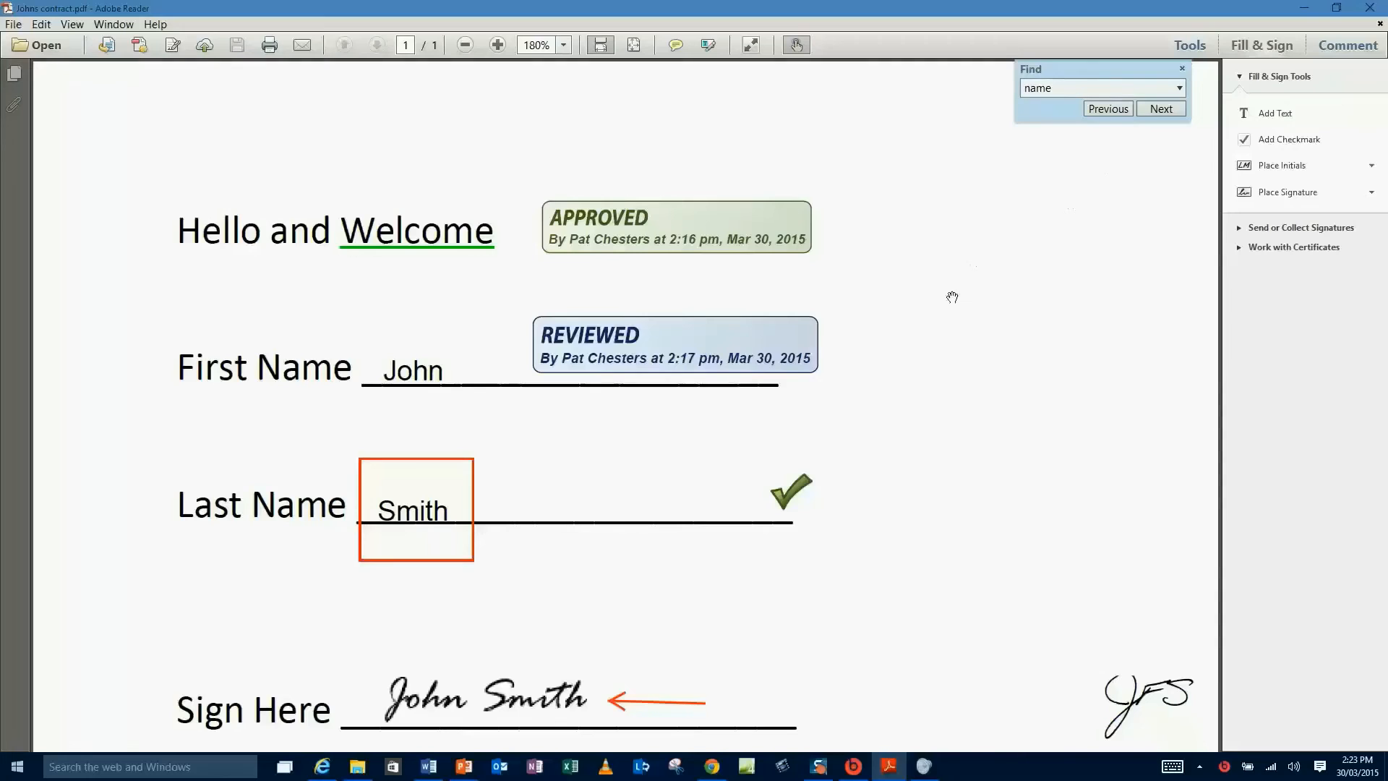